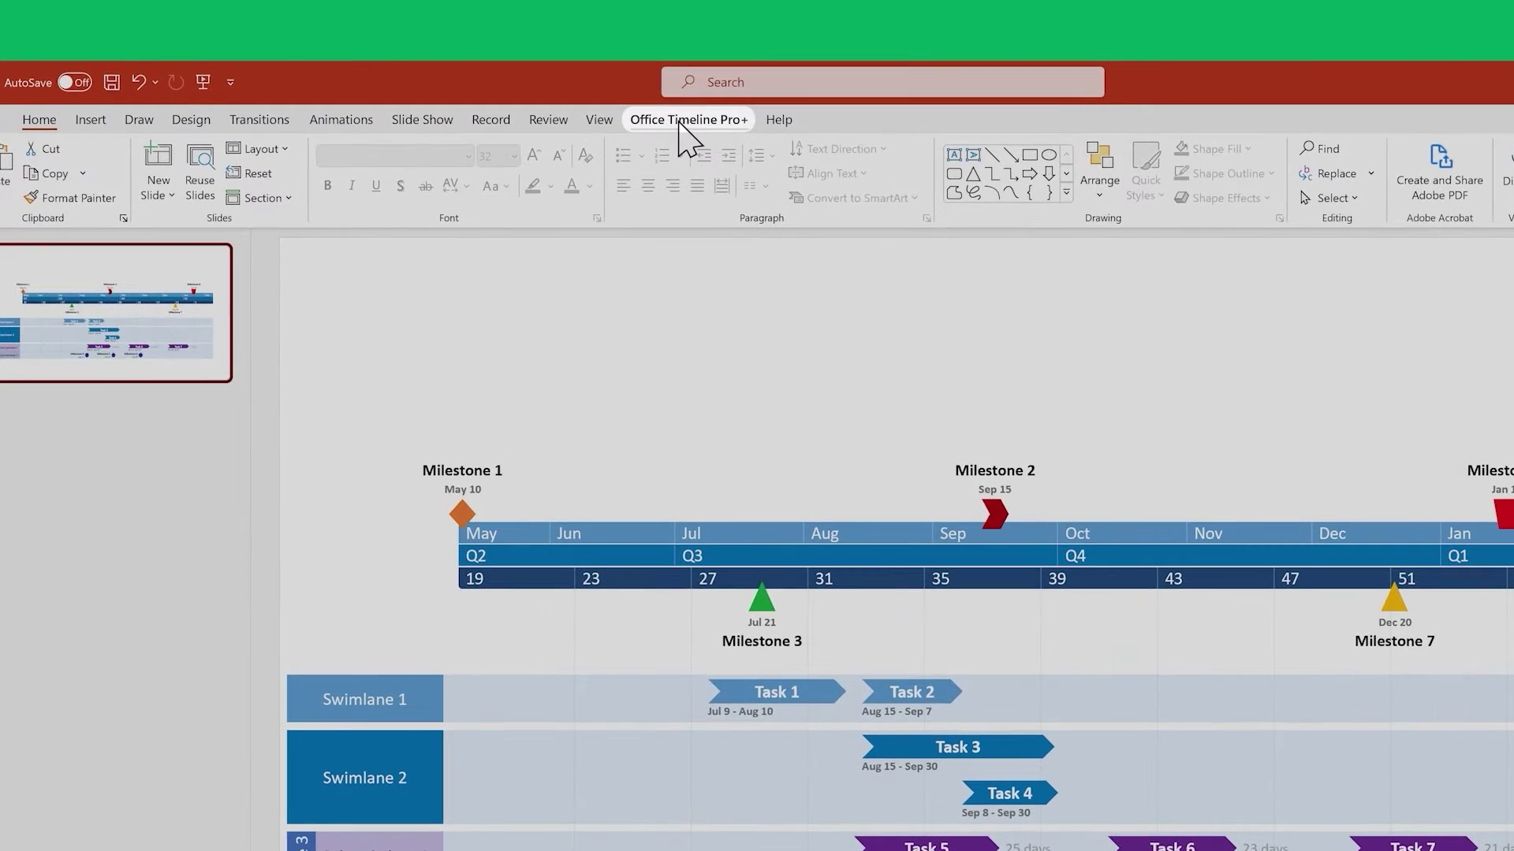
# On the Office Timeline Pro+ tab, look at Edit Data and Import Data, then close both dialogs
pyautogui.click(679, 120)
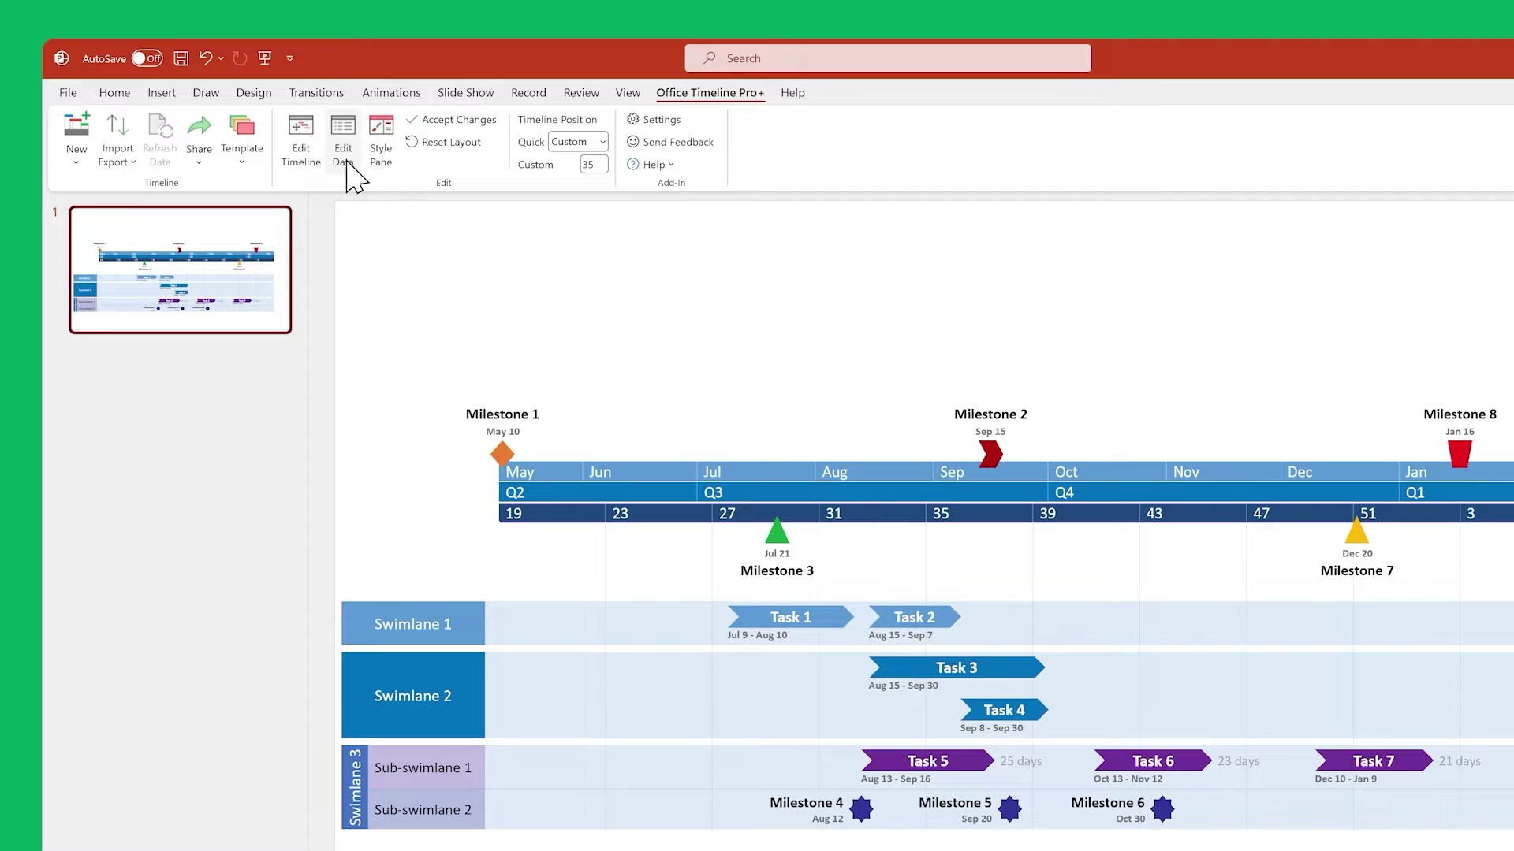
pyautogui.click(344, 150)
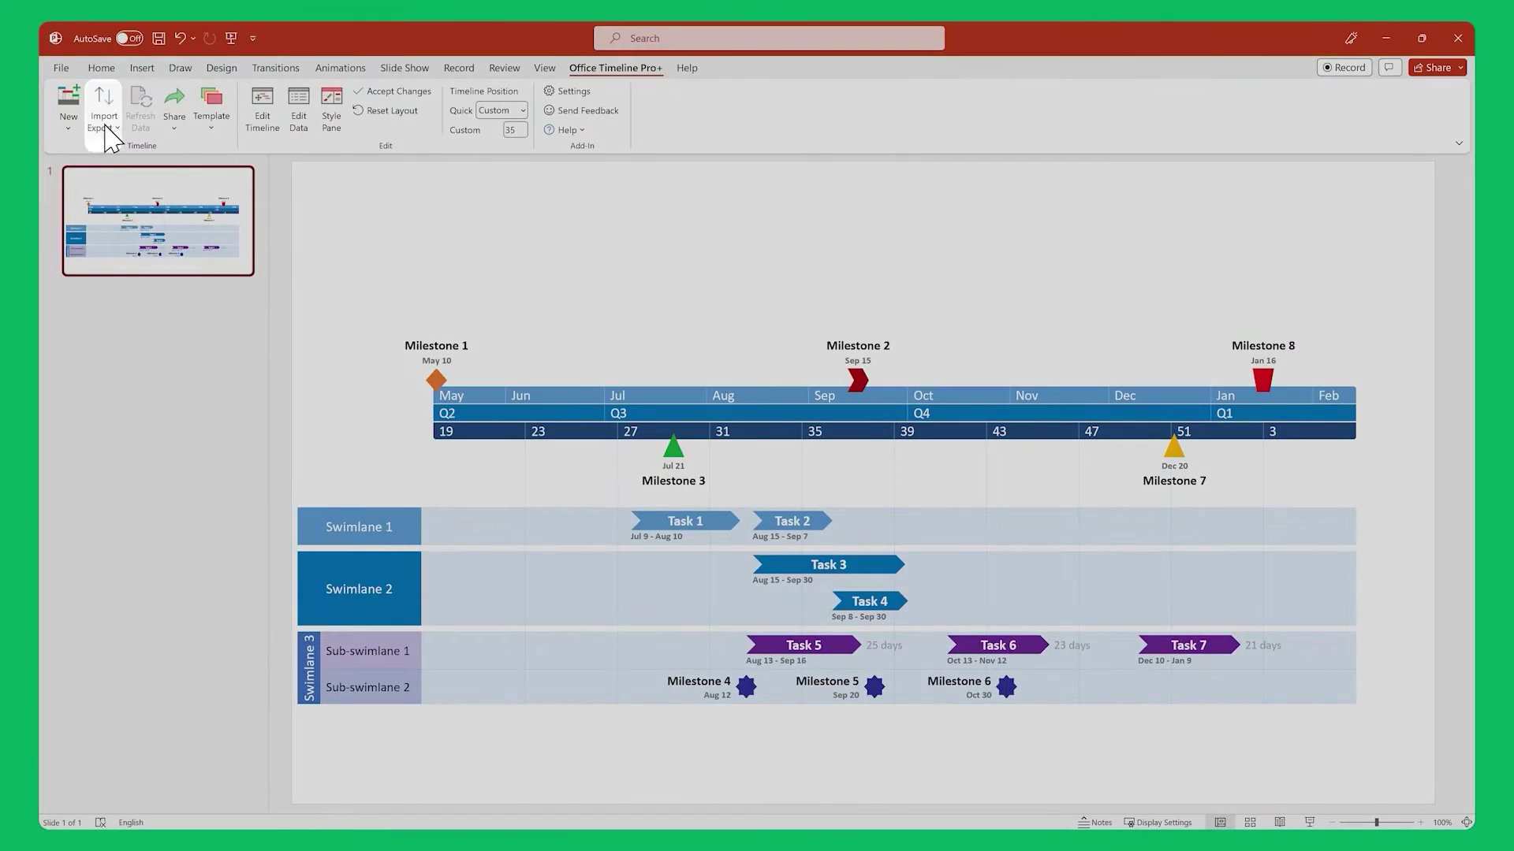
pyautogui.click(108, 134)
pyautogui.click(110, 178)
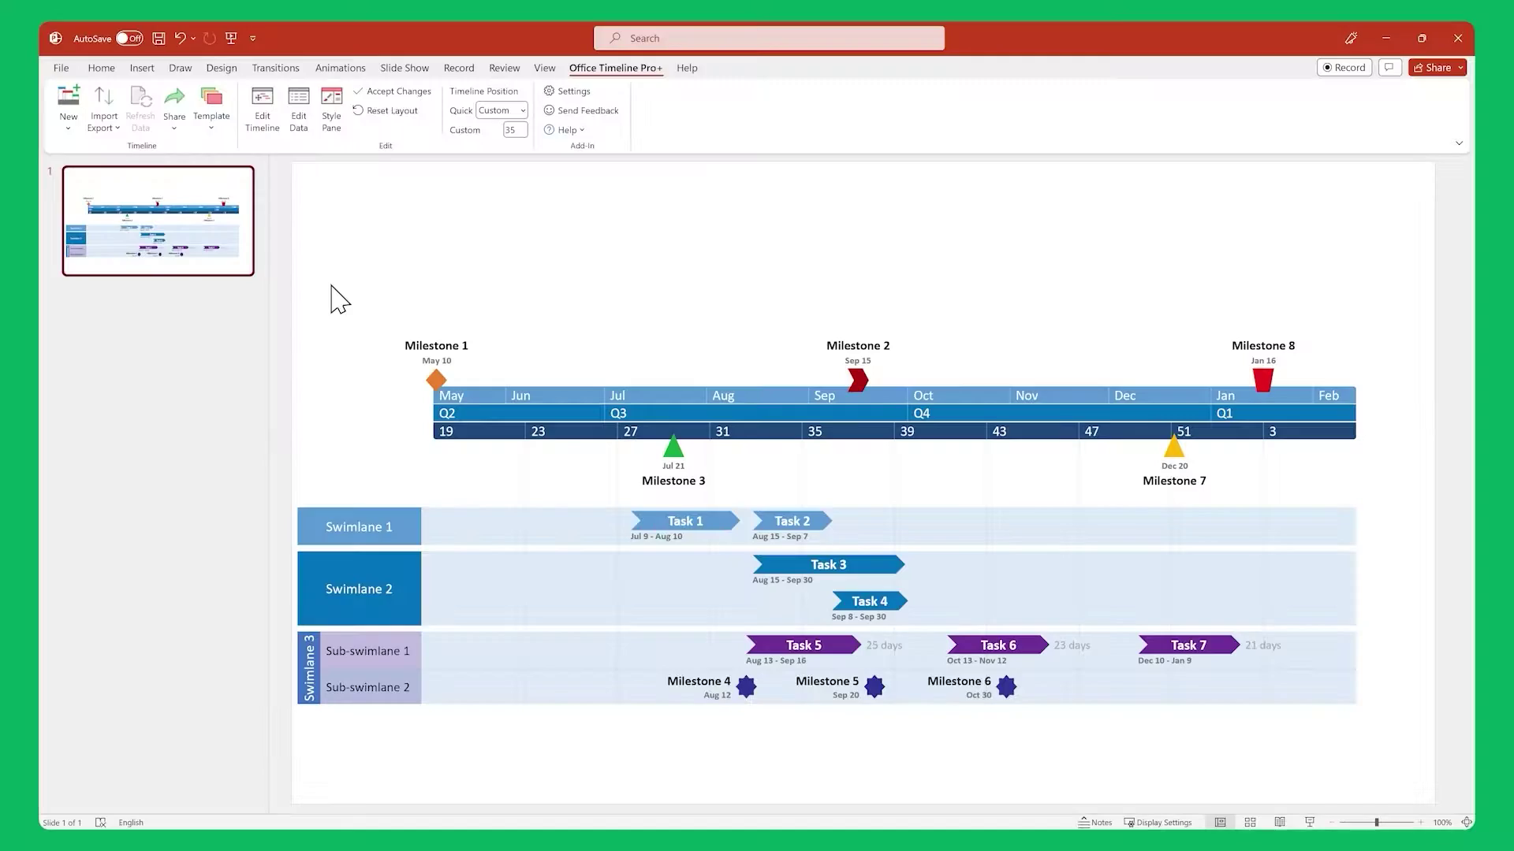
# In Edit Timeline, move Task 2 into Swimlane 2 and Task 3 above the timescale
pyautogui.click(261, 110)
pyautogui.moveTo(678, 462); pyautogui.dragTo(689, 517)
pyautogui.moveTo(689, 514); pyautogui.dragTo(692, 313)
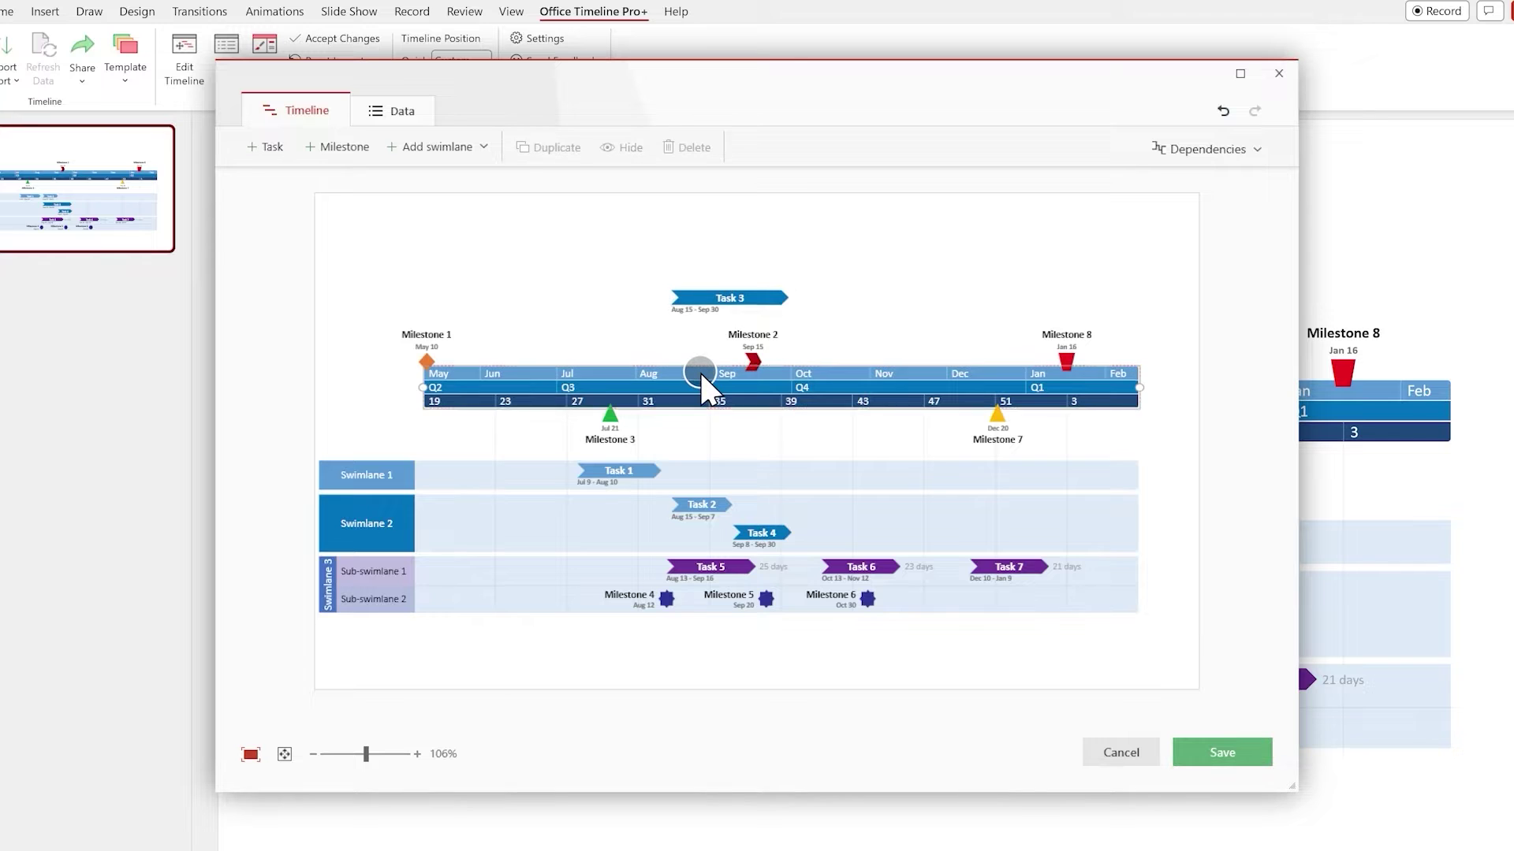
pyautogui.moveTo(702, 374); pyautogui.dragTo(702, 338)
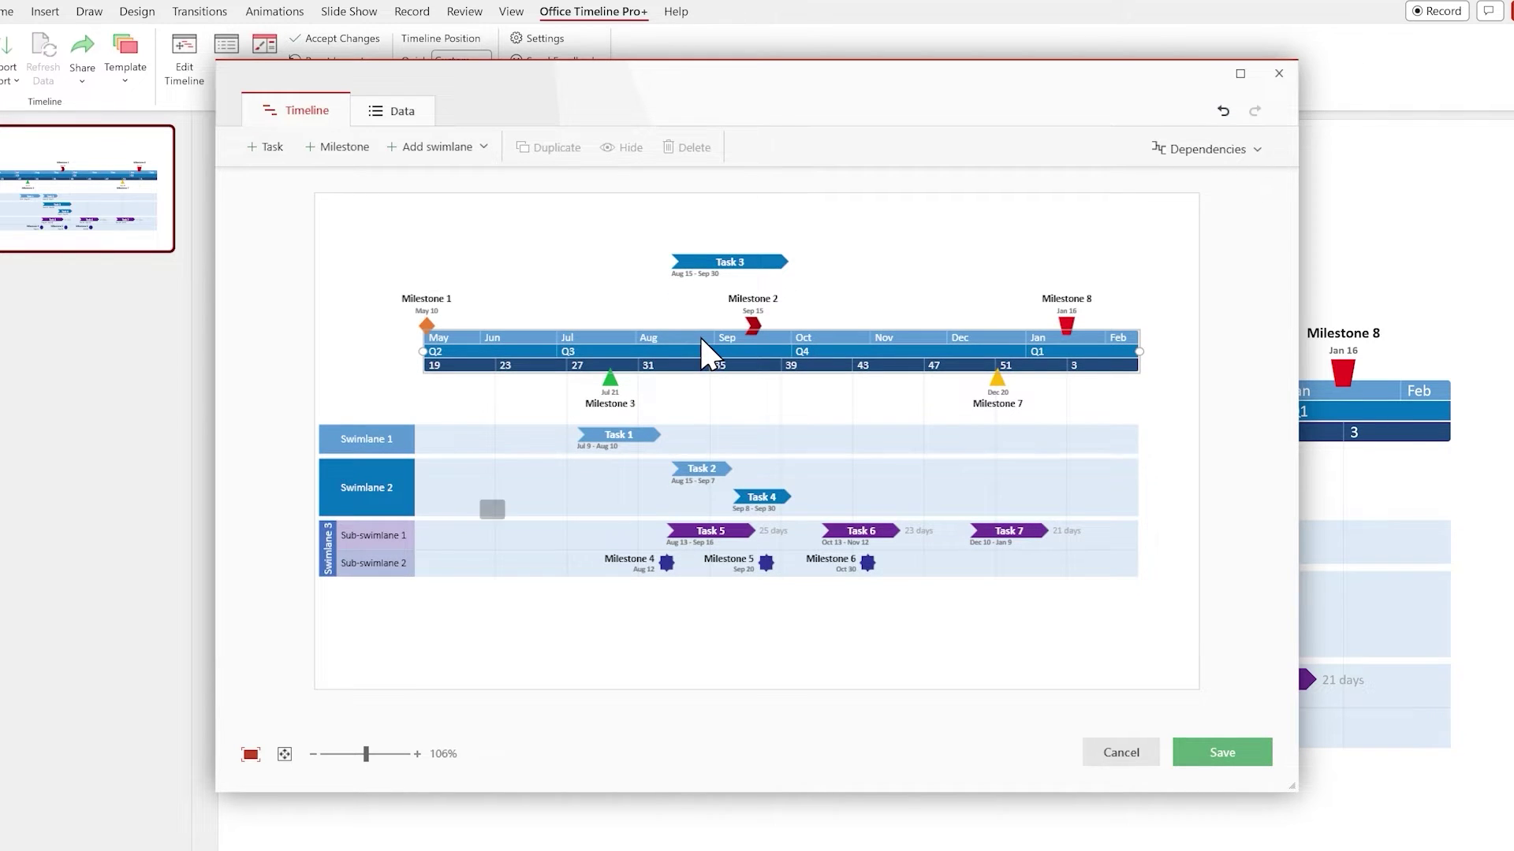
# Hide Milestone 1, restore it from the data table, and save the timeline
pyautogui.click(427, 325)
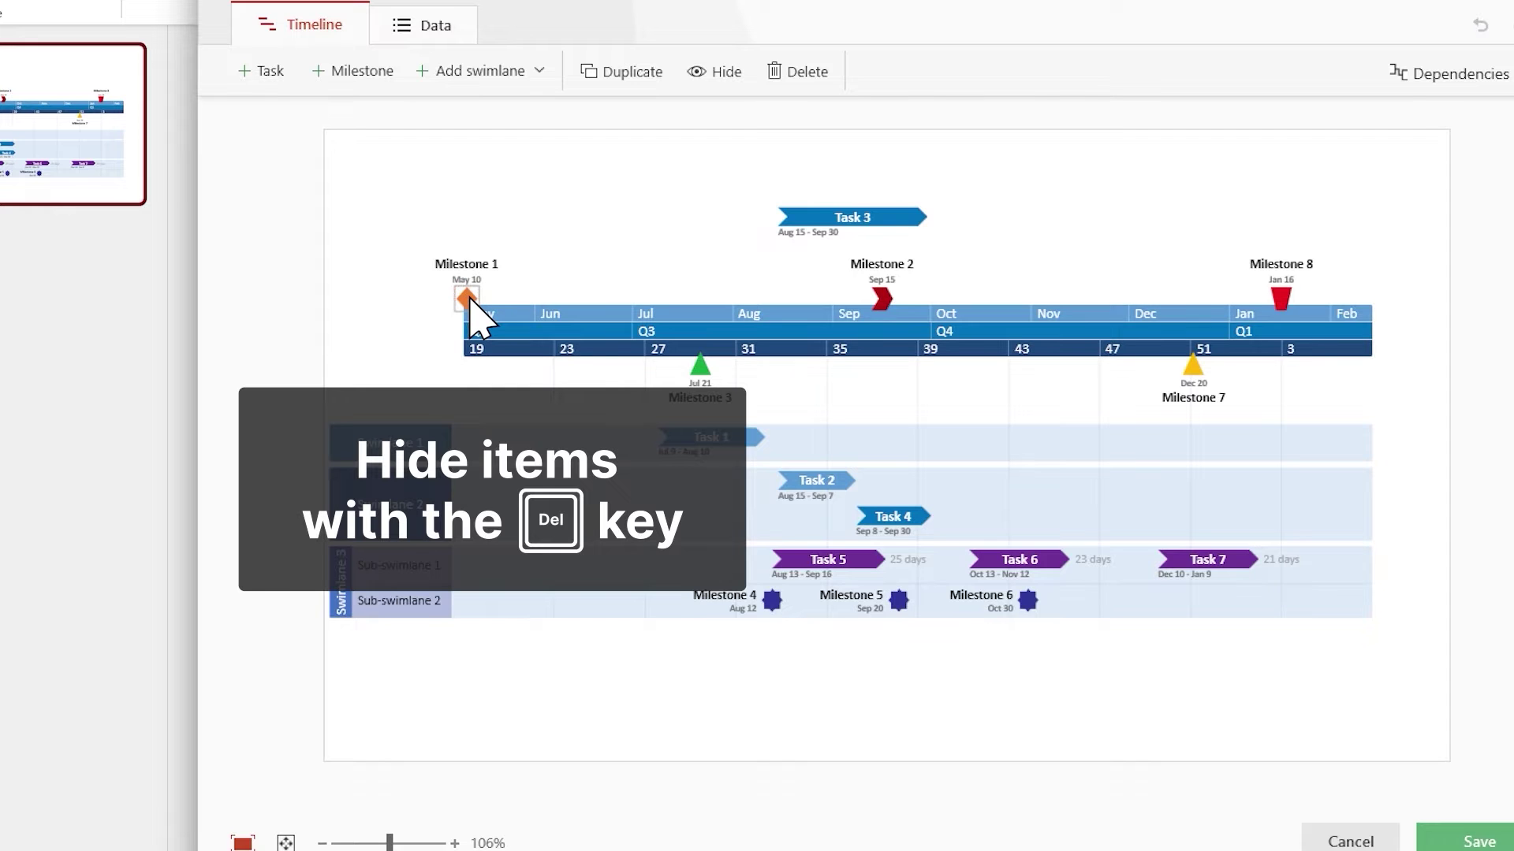
pyautogui.press('Delete')
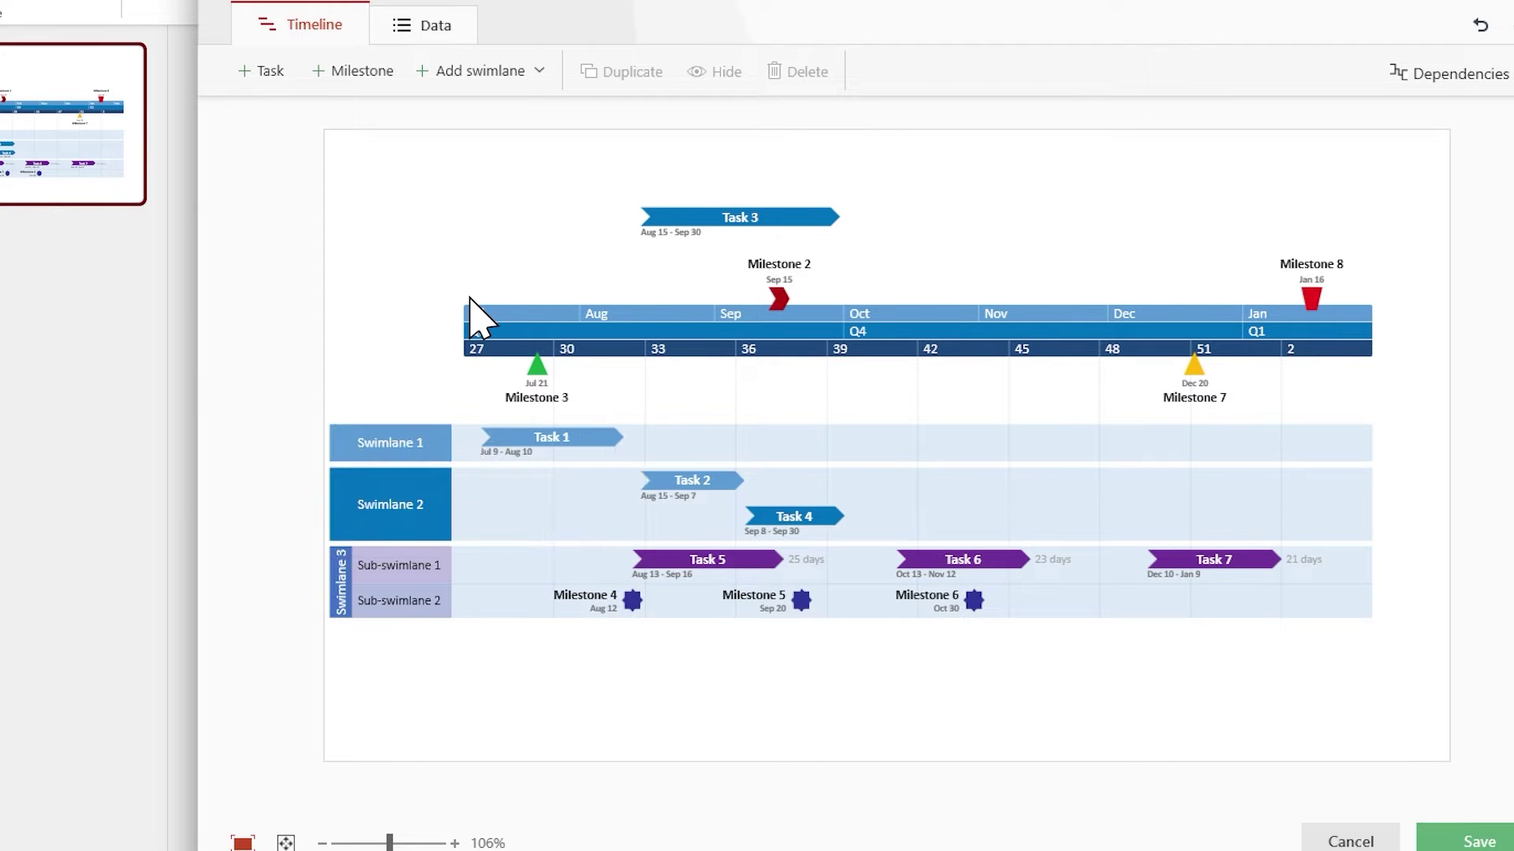
pyautogui.click(462, 25)
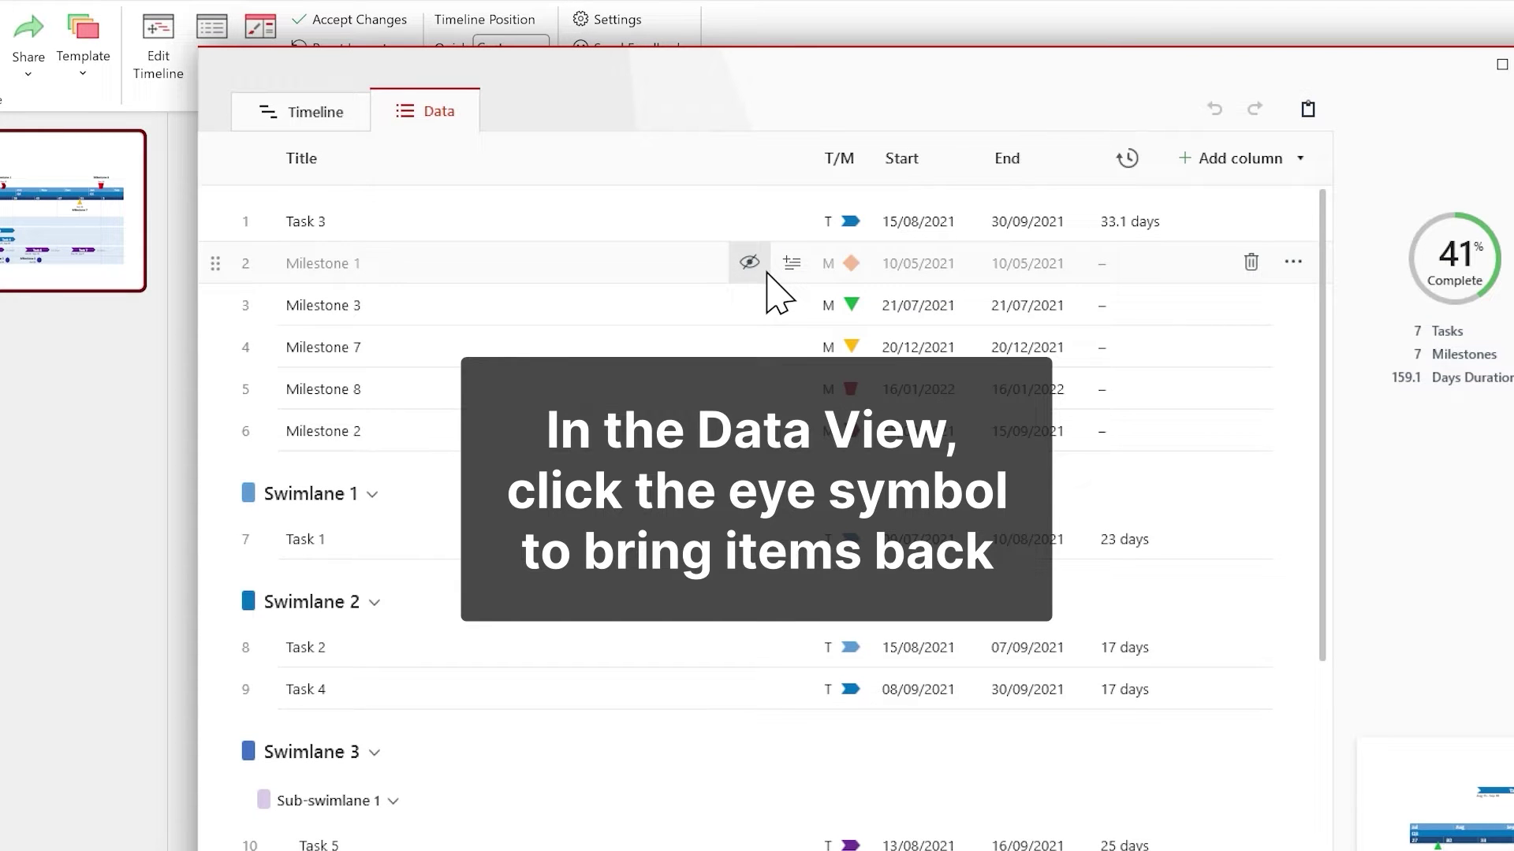
pyautogui.click(761, 268)
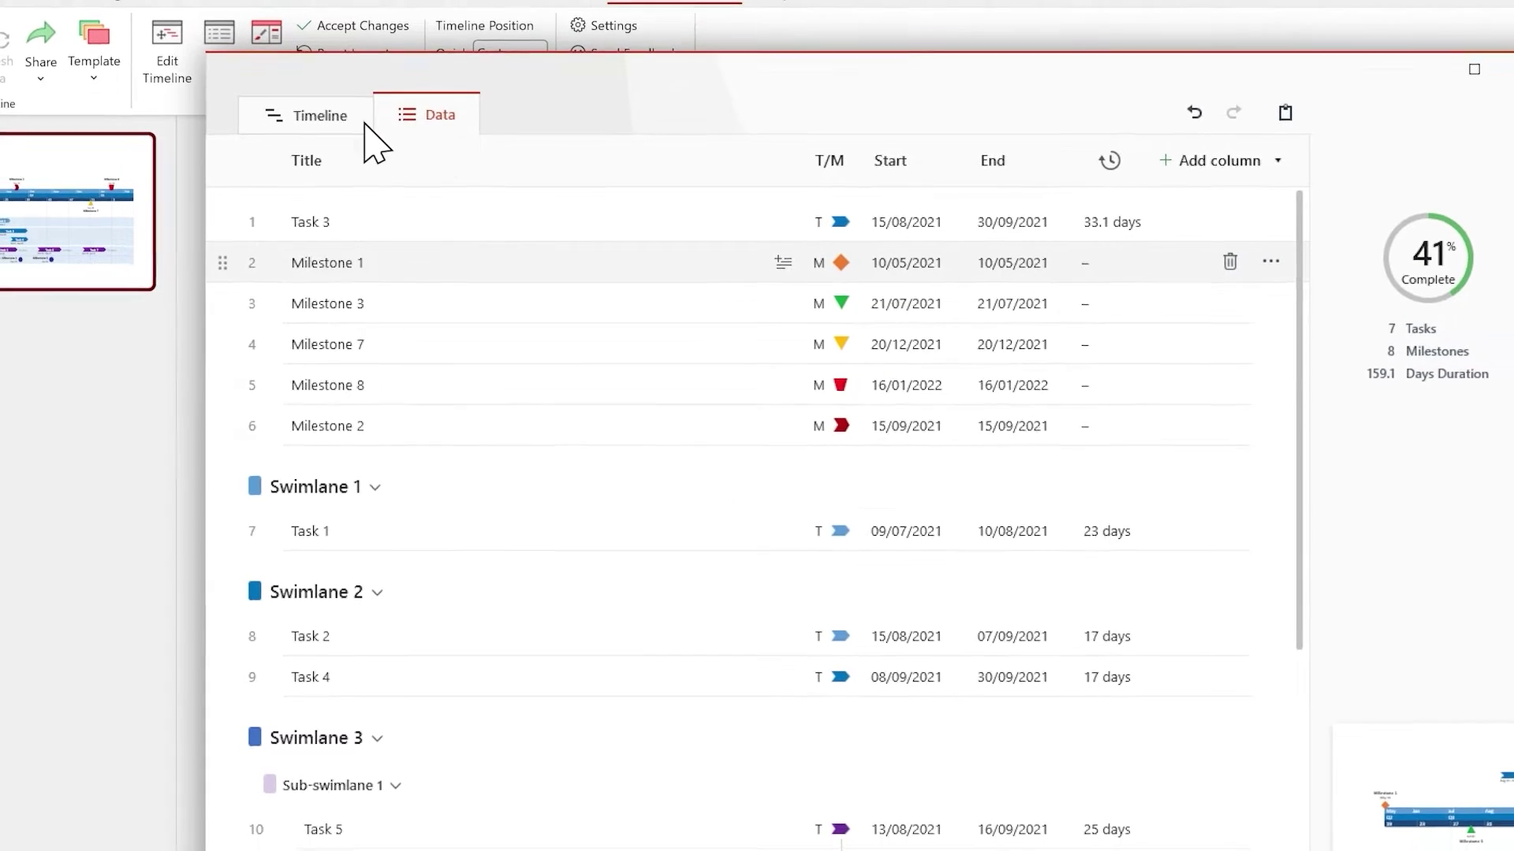
pyautogui.click(359, 122)
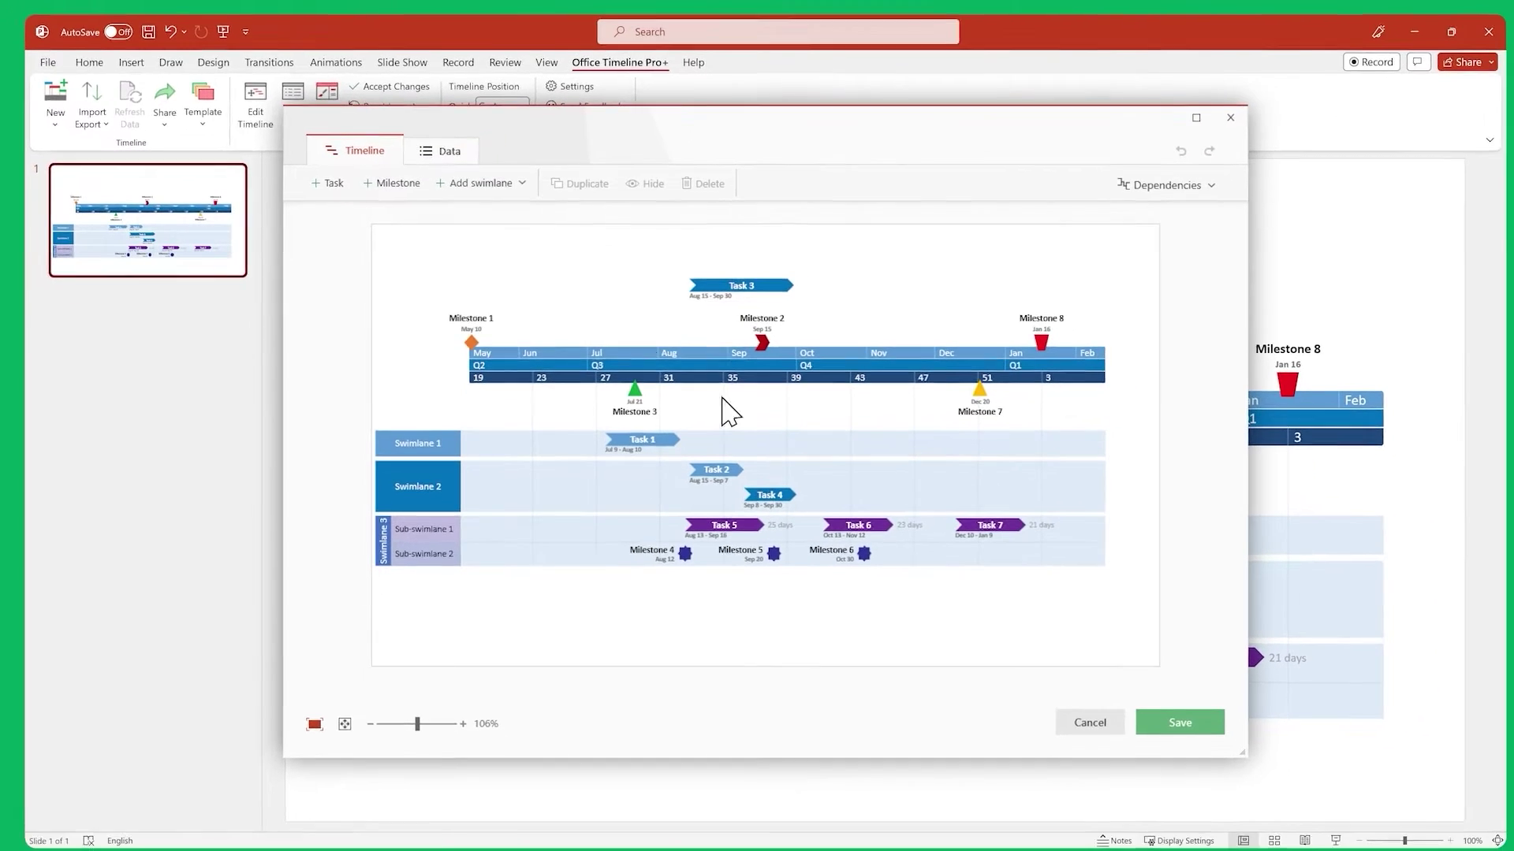
pyautogui.click(1143, 709)
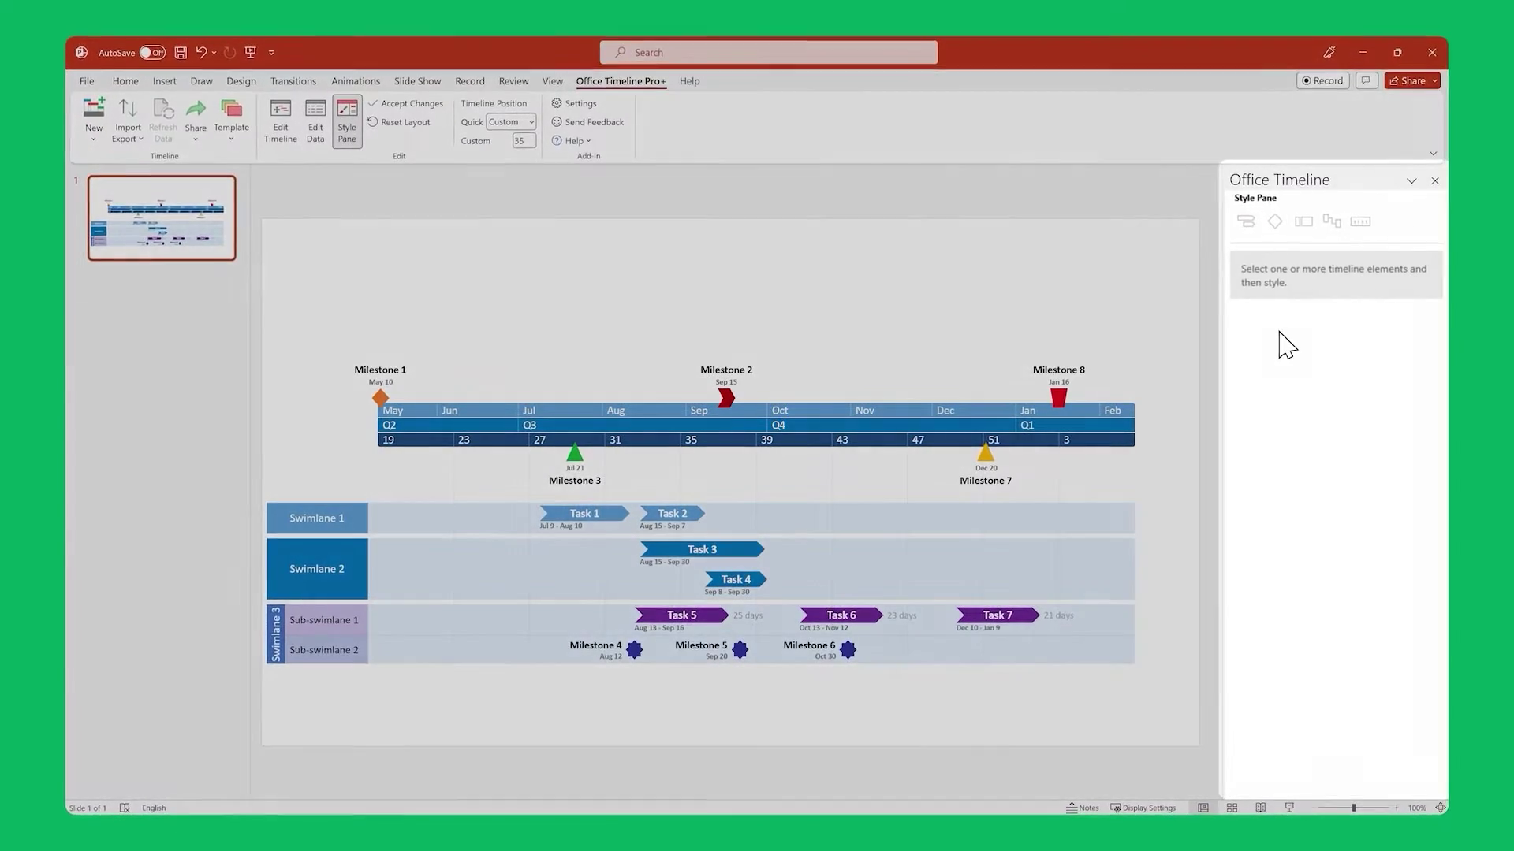
pyautogui.click(613, 515)
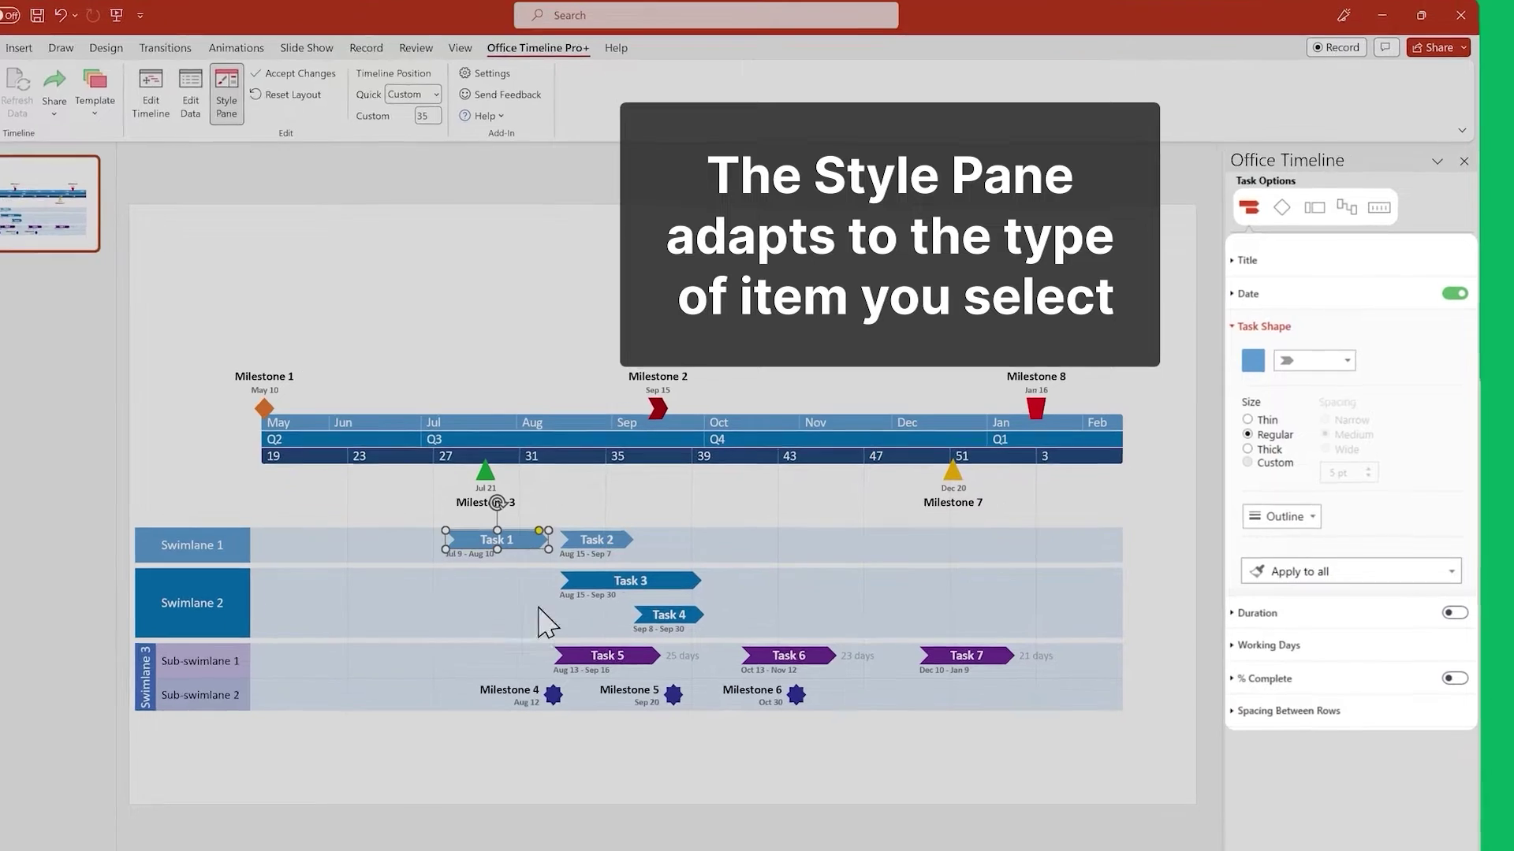
pyautogui.click(553, 694)
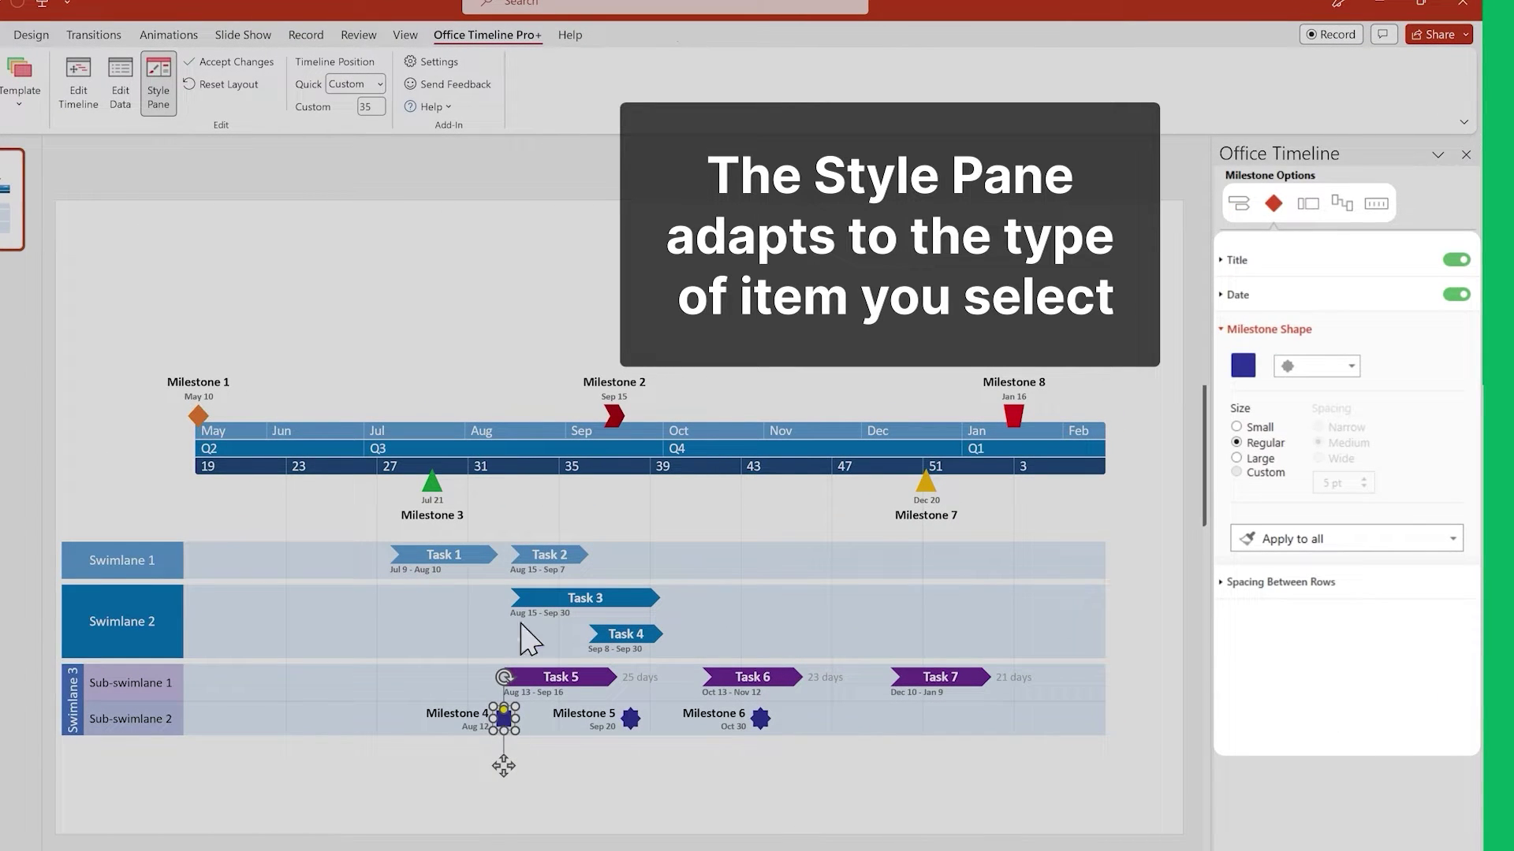
pyautogui.click(554, 457)
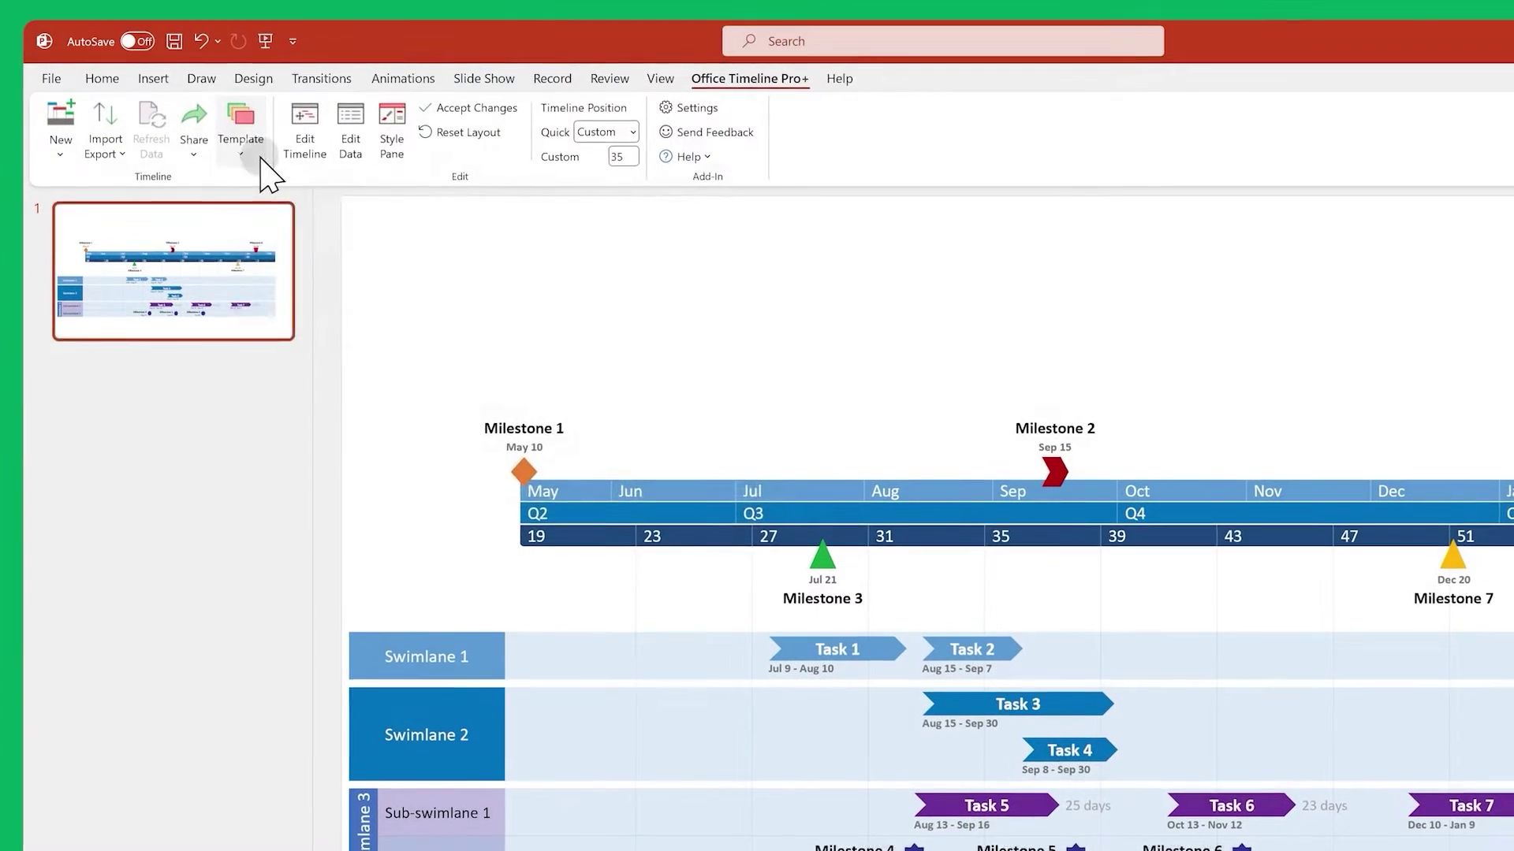
# Save the current timeline as a template, then reopen the template gallery
pyautogui.click(233, 138)
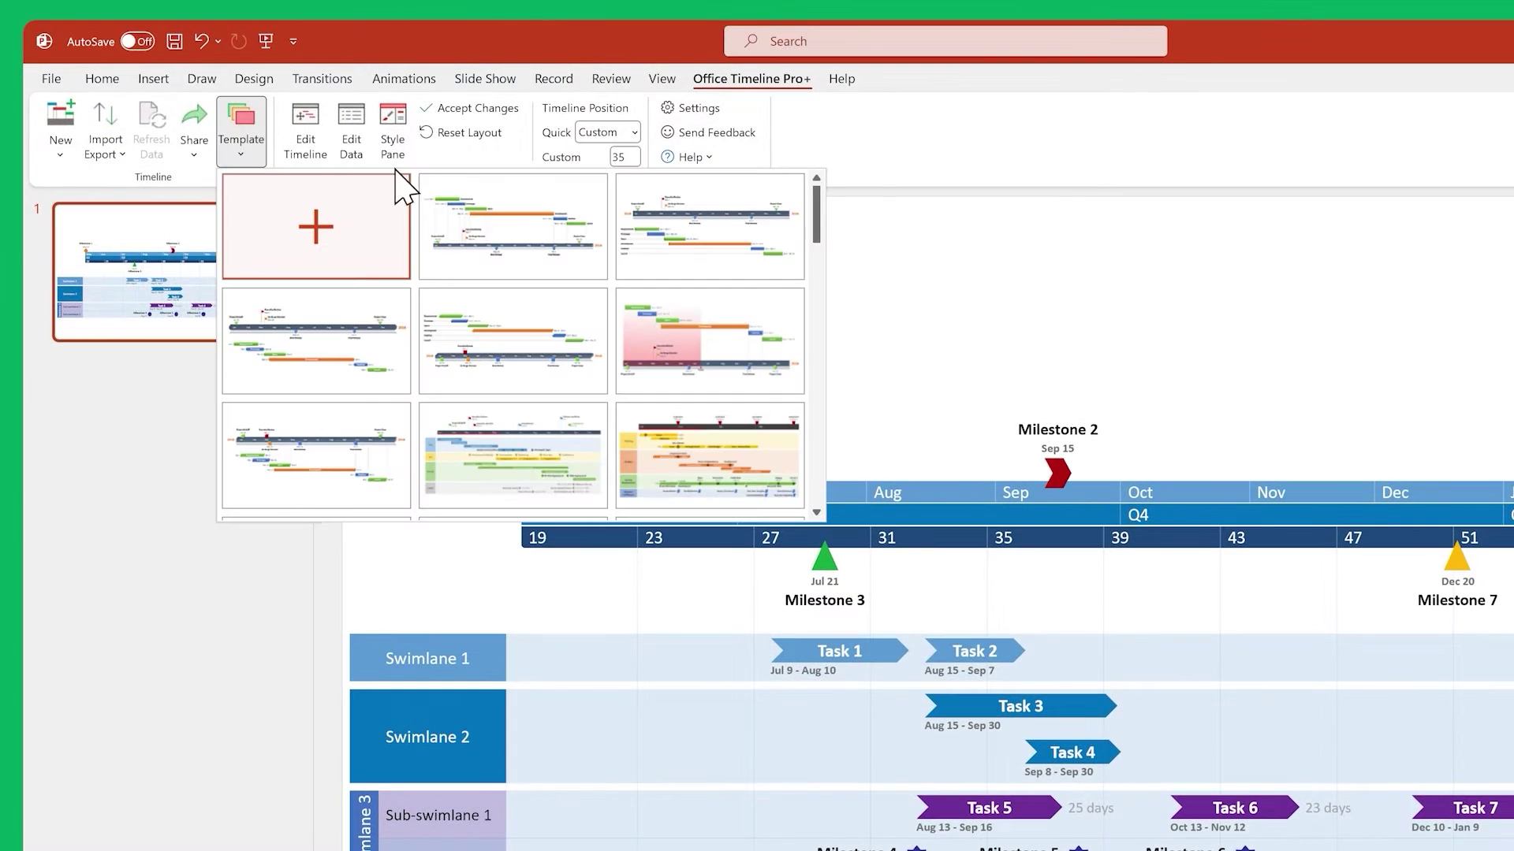
pyautogui.moveTo(819, 206)
pyautogui.mouseDown()
pyautogui.moveTo(819, 242)
pyautogui.moveTo(819, 207)
pyautogui.mouseUp()
pyautogui.click(360, 199)
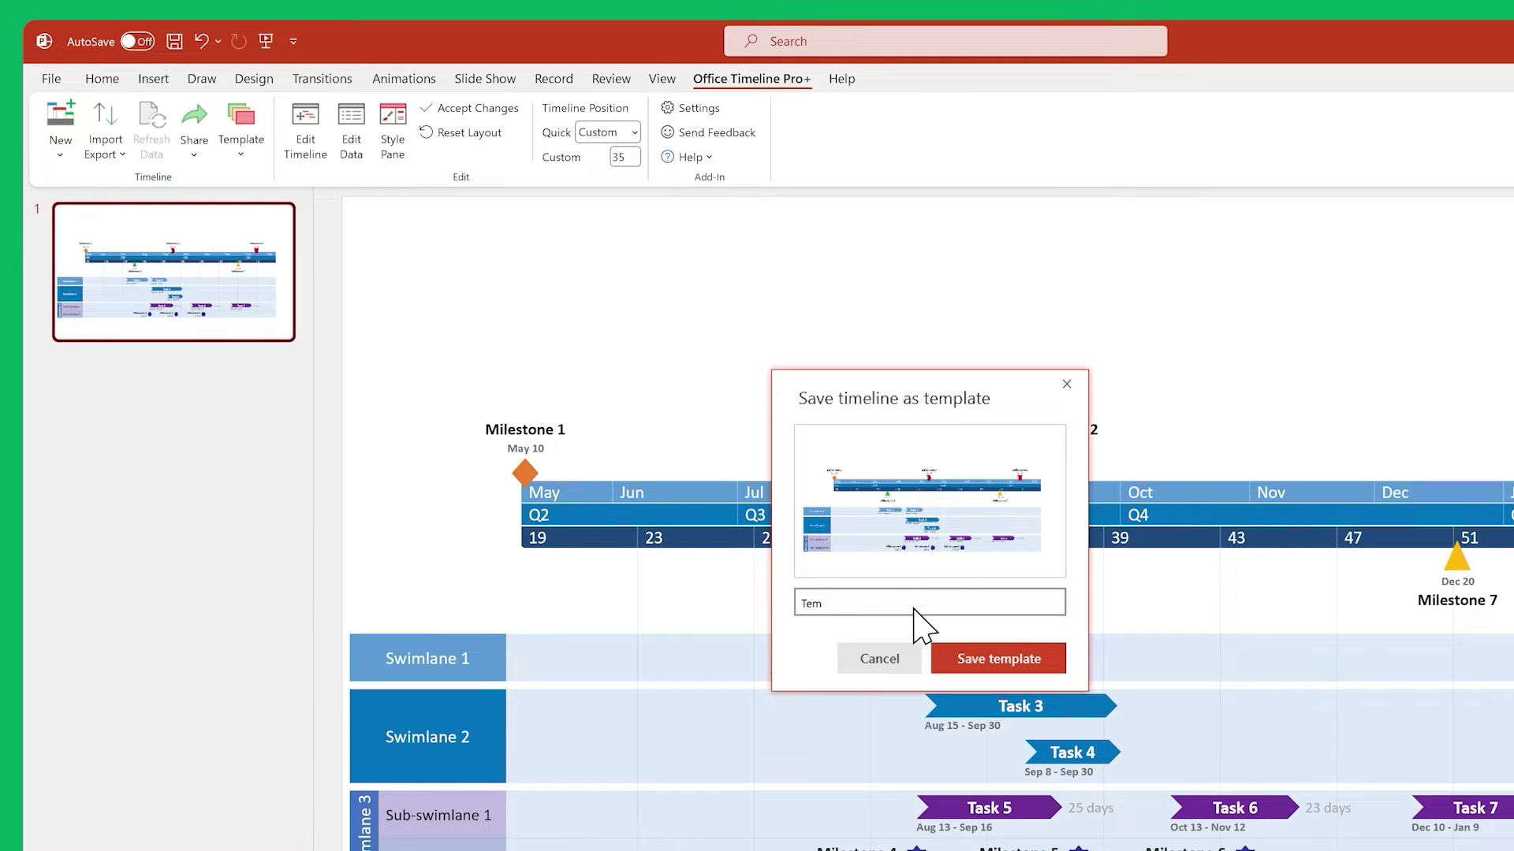
pyautogui.click(944, 659)
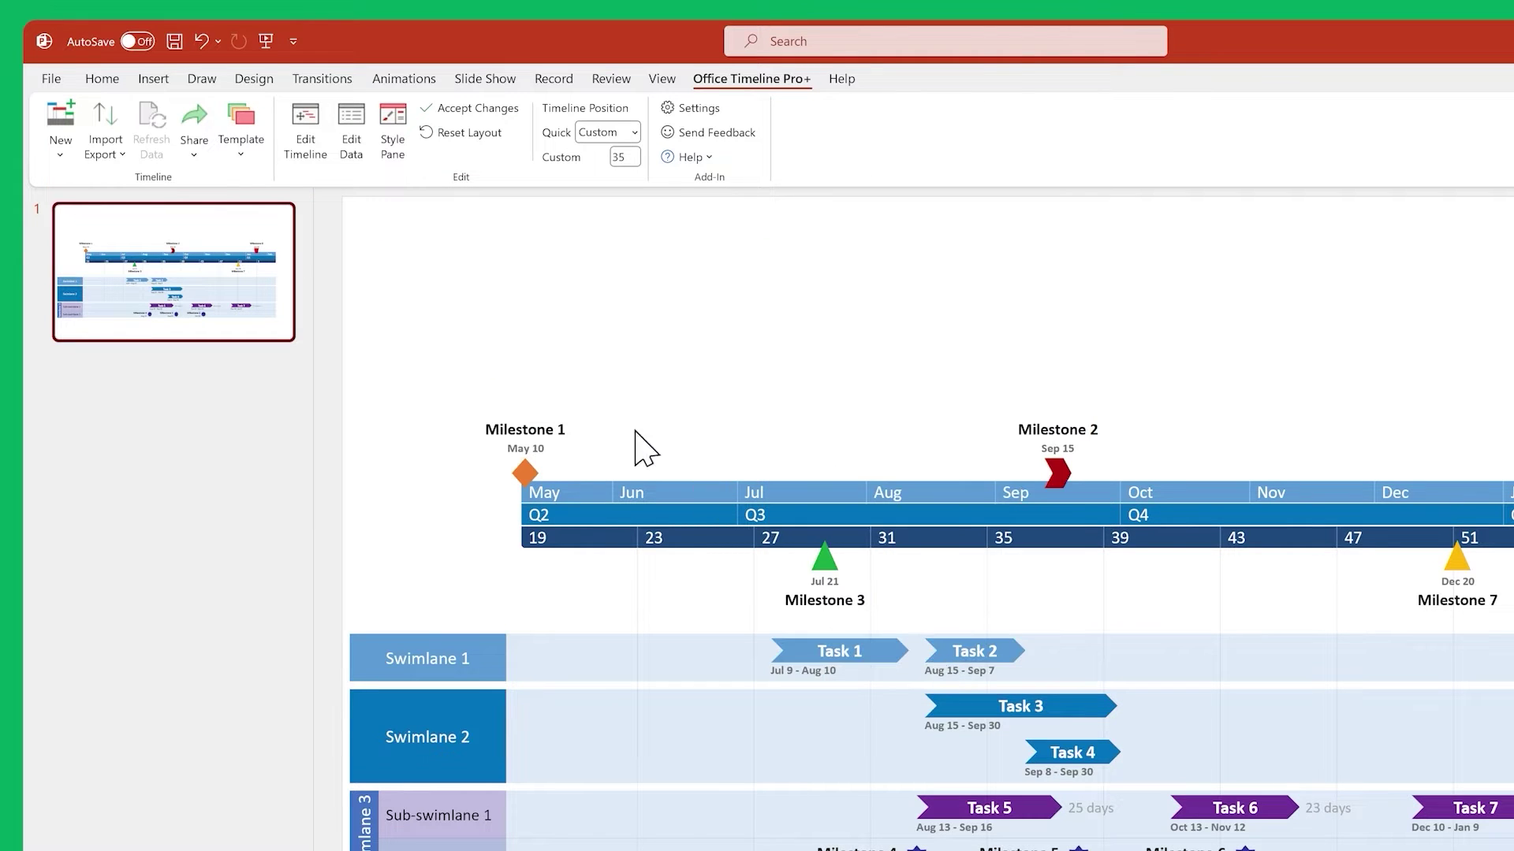
pyautogui.click(241, 154)
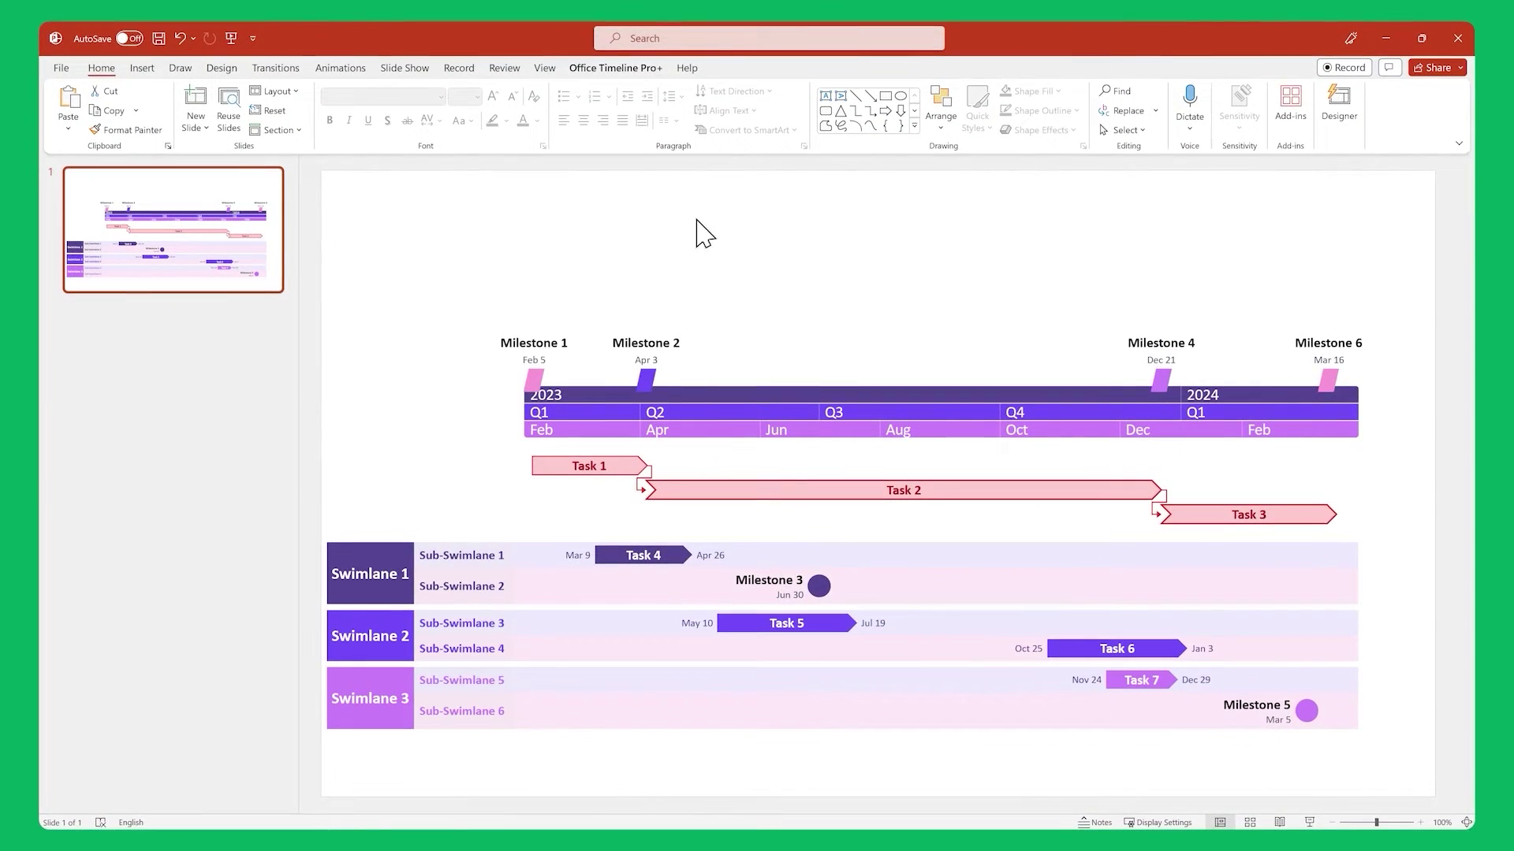
# Start a new Office Timeline from scratch
pyautogui.click(613, 67)
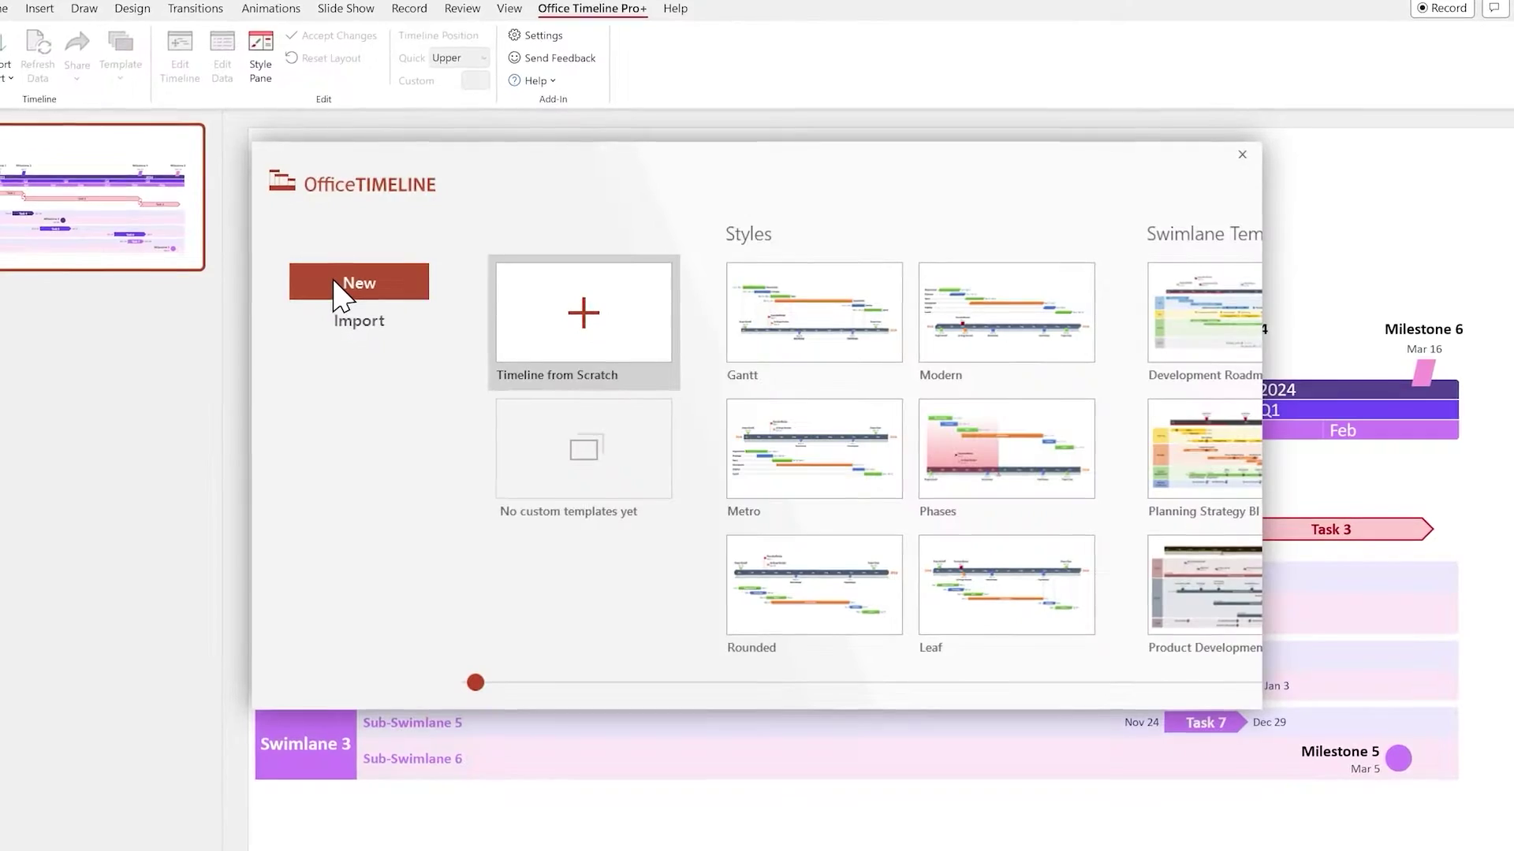
pyautogui.click(563, 362)
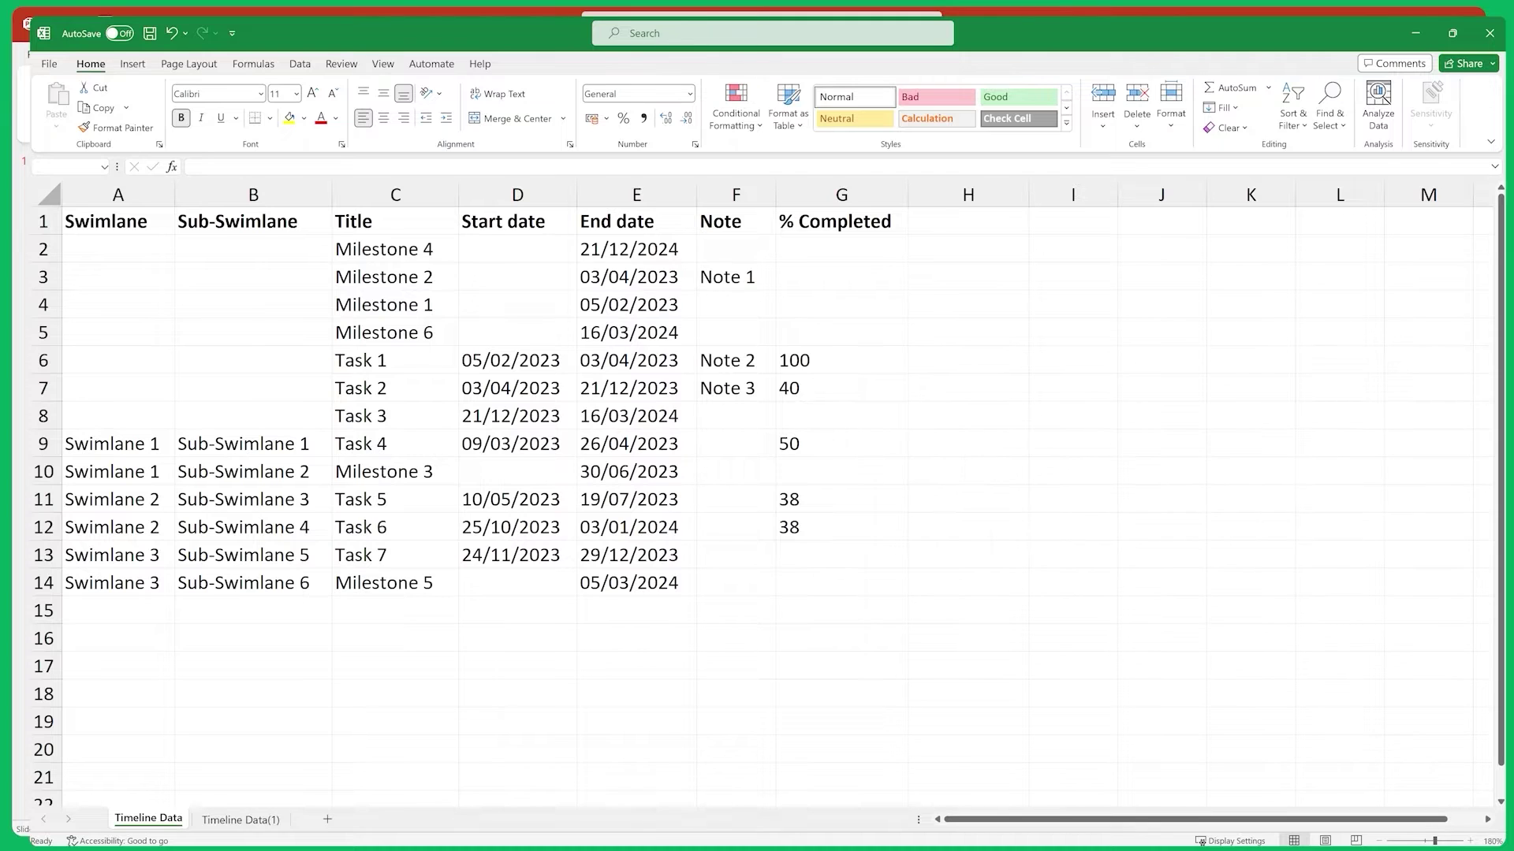
# Select the Excel timeline table A1:G14 and copy it
pyautogui.click(110, 224)
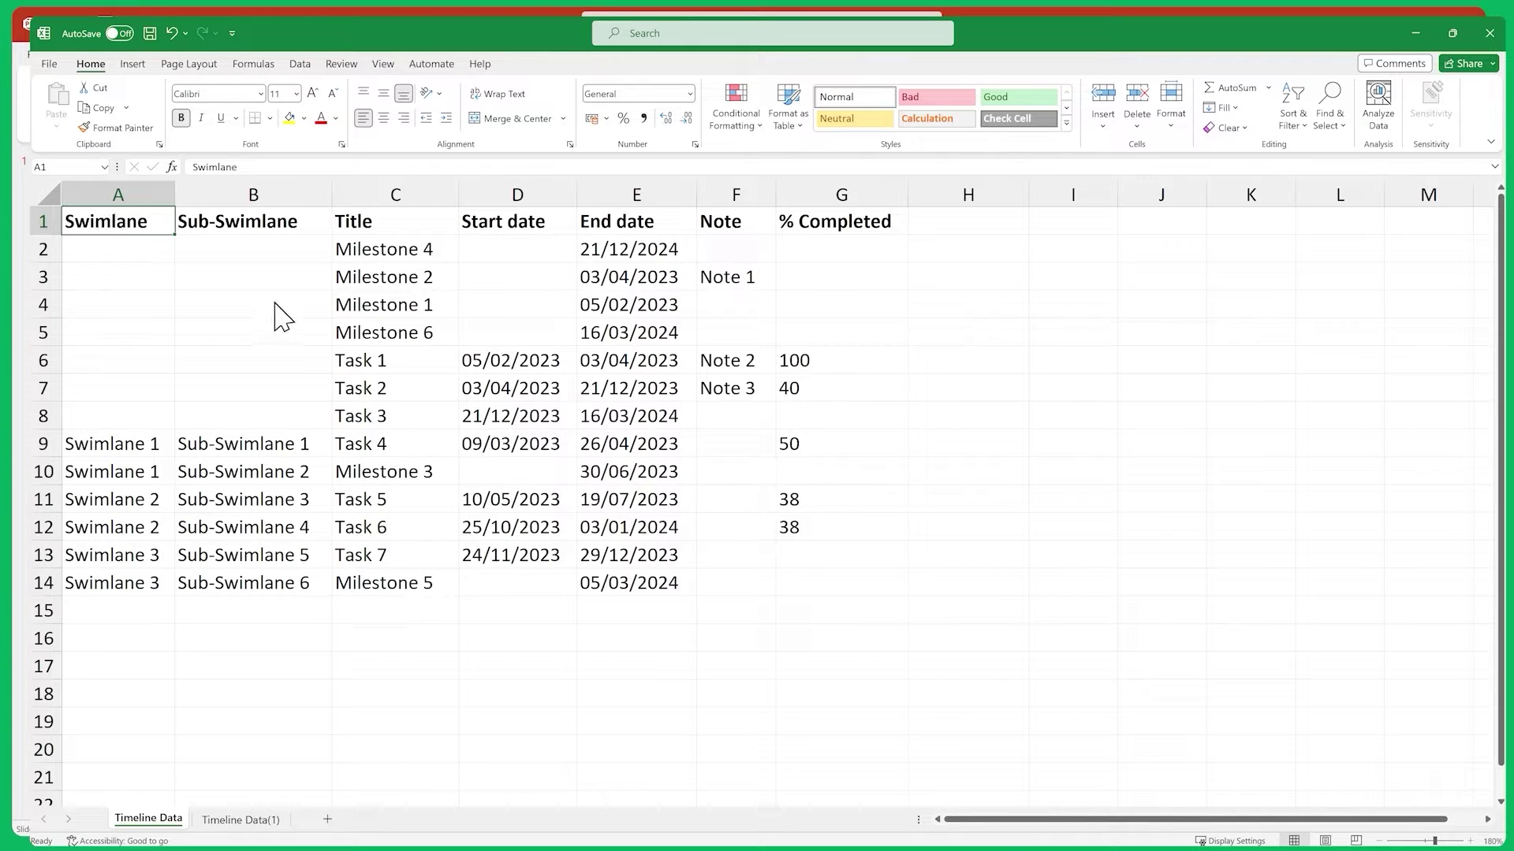
pyautogui.keyDown('shift'); pyautogui.click(902, 592); pyautogui.keyUp('shift')
pyautogui.click(105, 108)
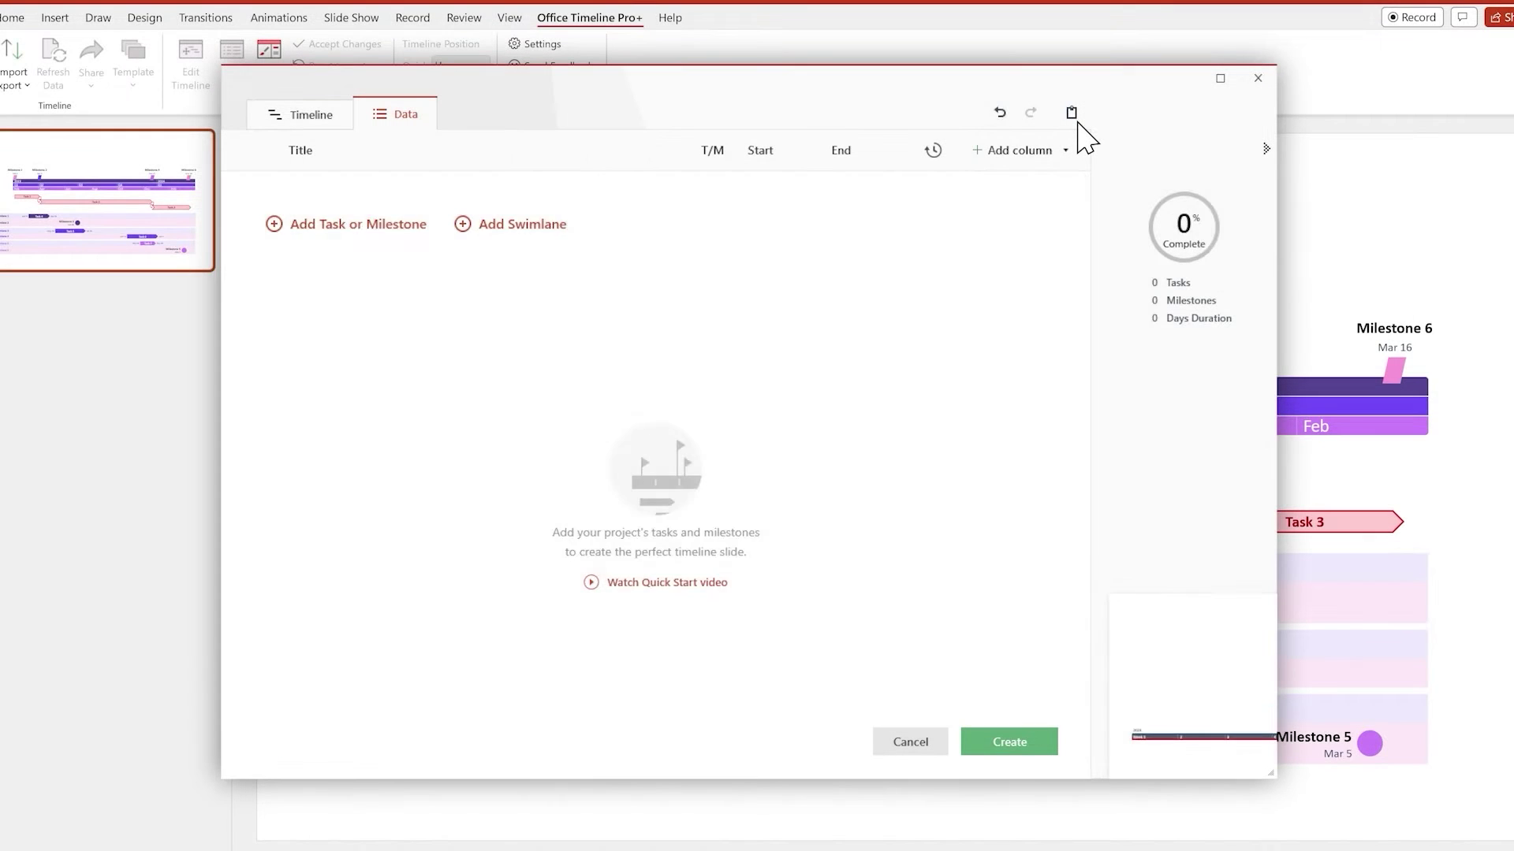
# Paste the copied Excel rows into the new timeline's data table
pyautogui.click(1073, 114)
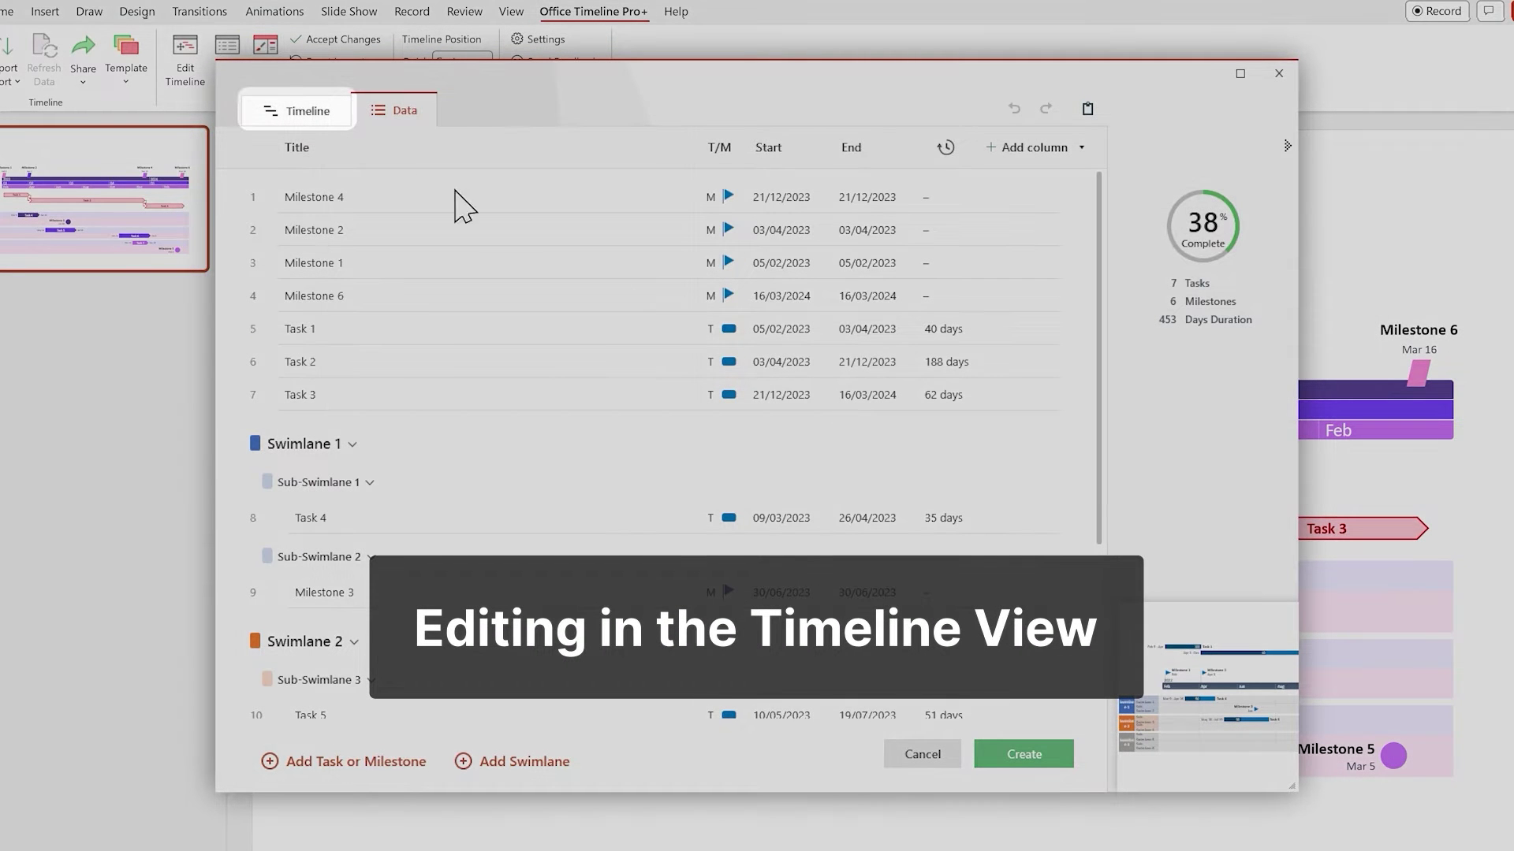
# Widen the swimlane title column so the labels fit on one line
pyautogui.click(309, 111)
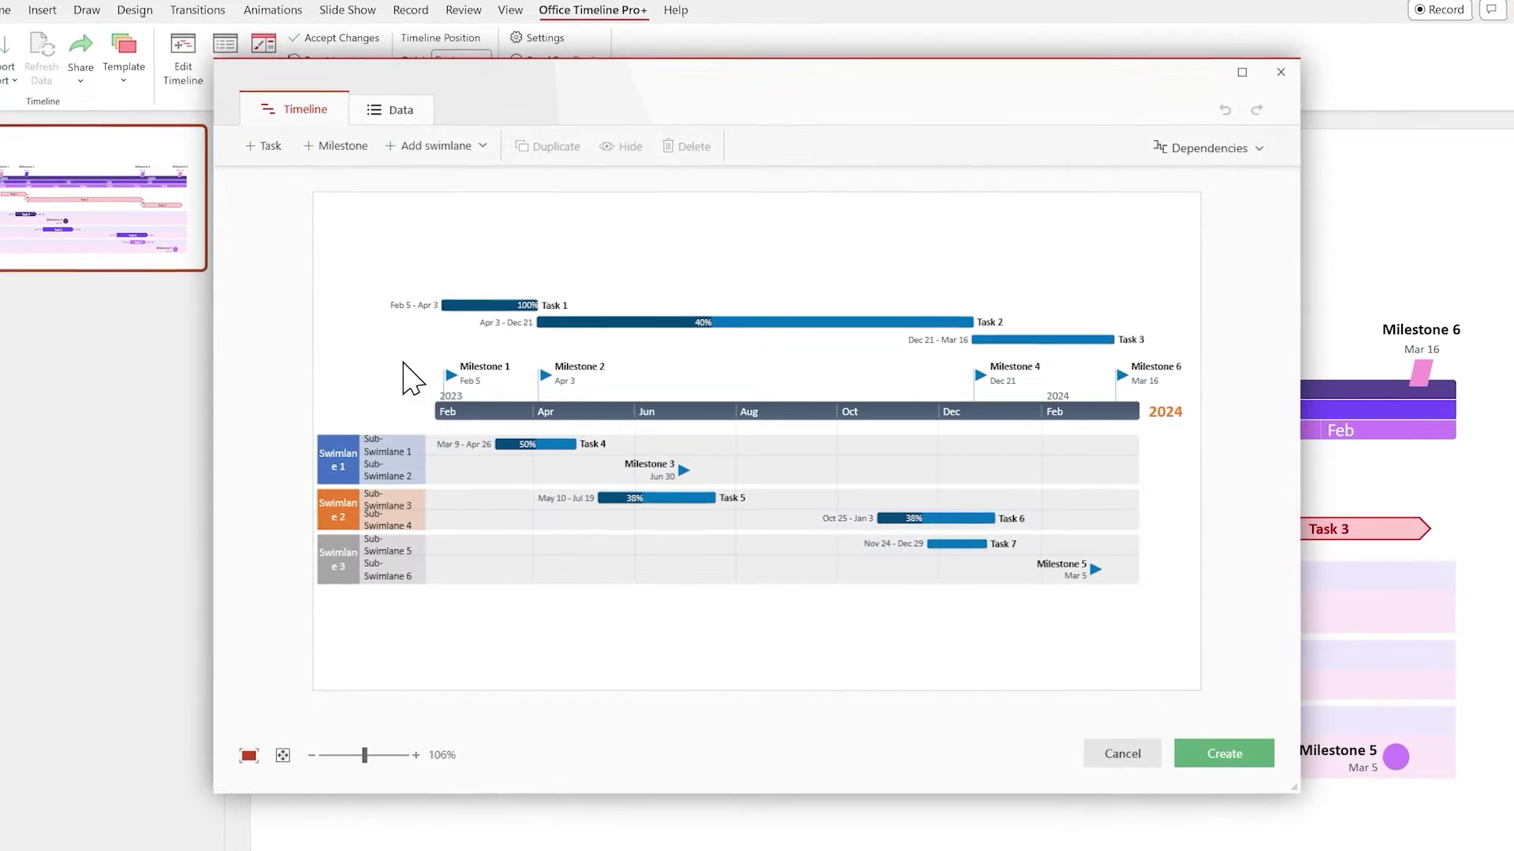
pyautogui.click(351, 461)
pyautogui.moveTo(353, 479); pyautogui.dragTo(463, 462)
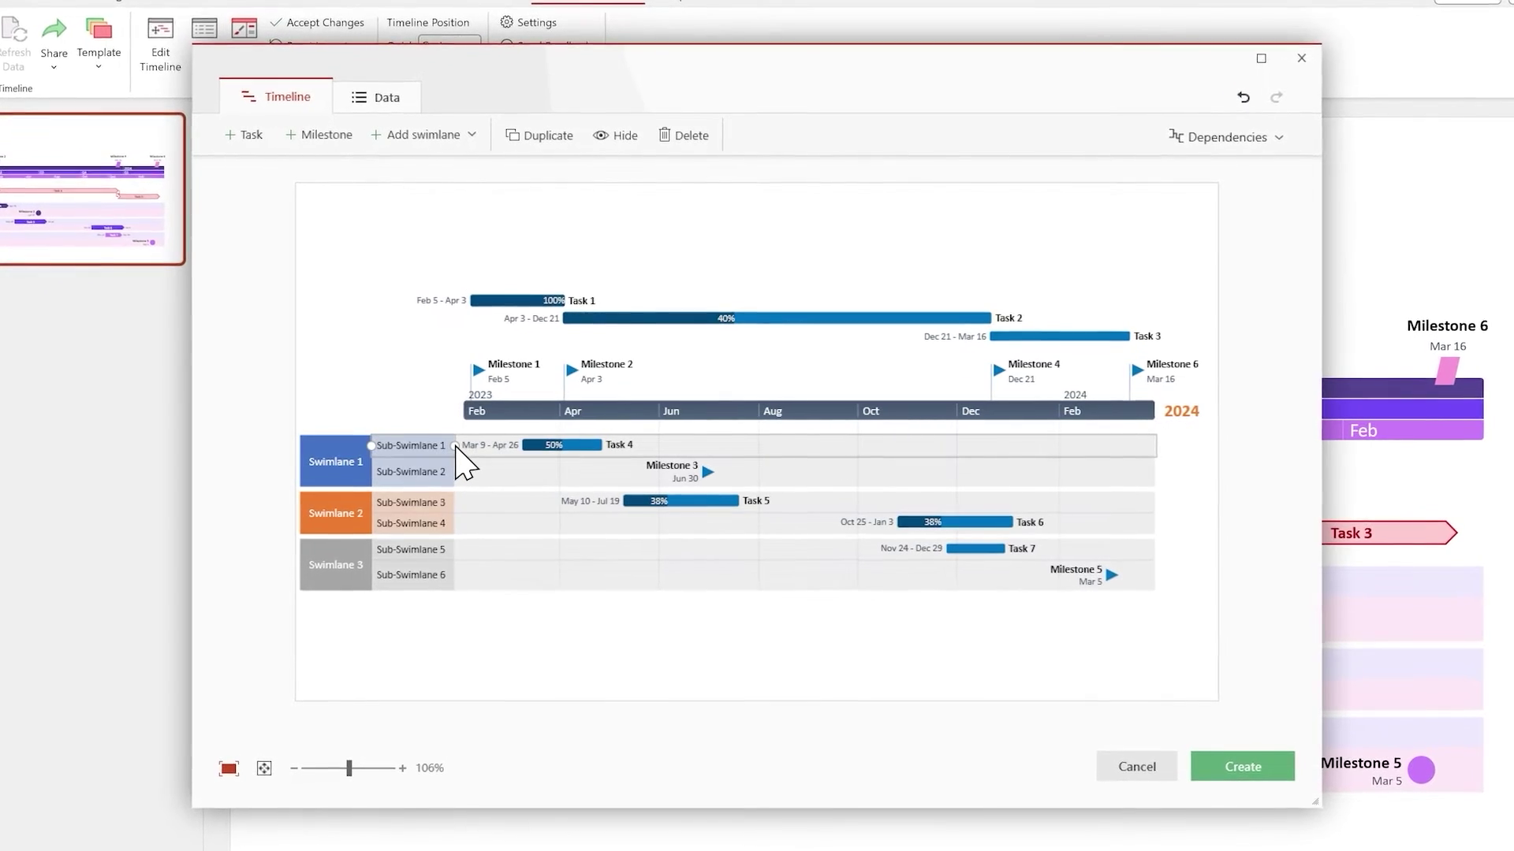
# Group Tasks 1–3 into one row below the timescale and create the timeline slide
pyautogui.moveTo(493, 300); pyautogui.dragTo(495, 333)
pyautogui.moveTo(619, 314); pyautogui.dragTo(625, 337)
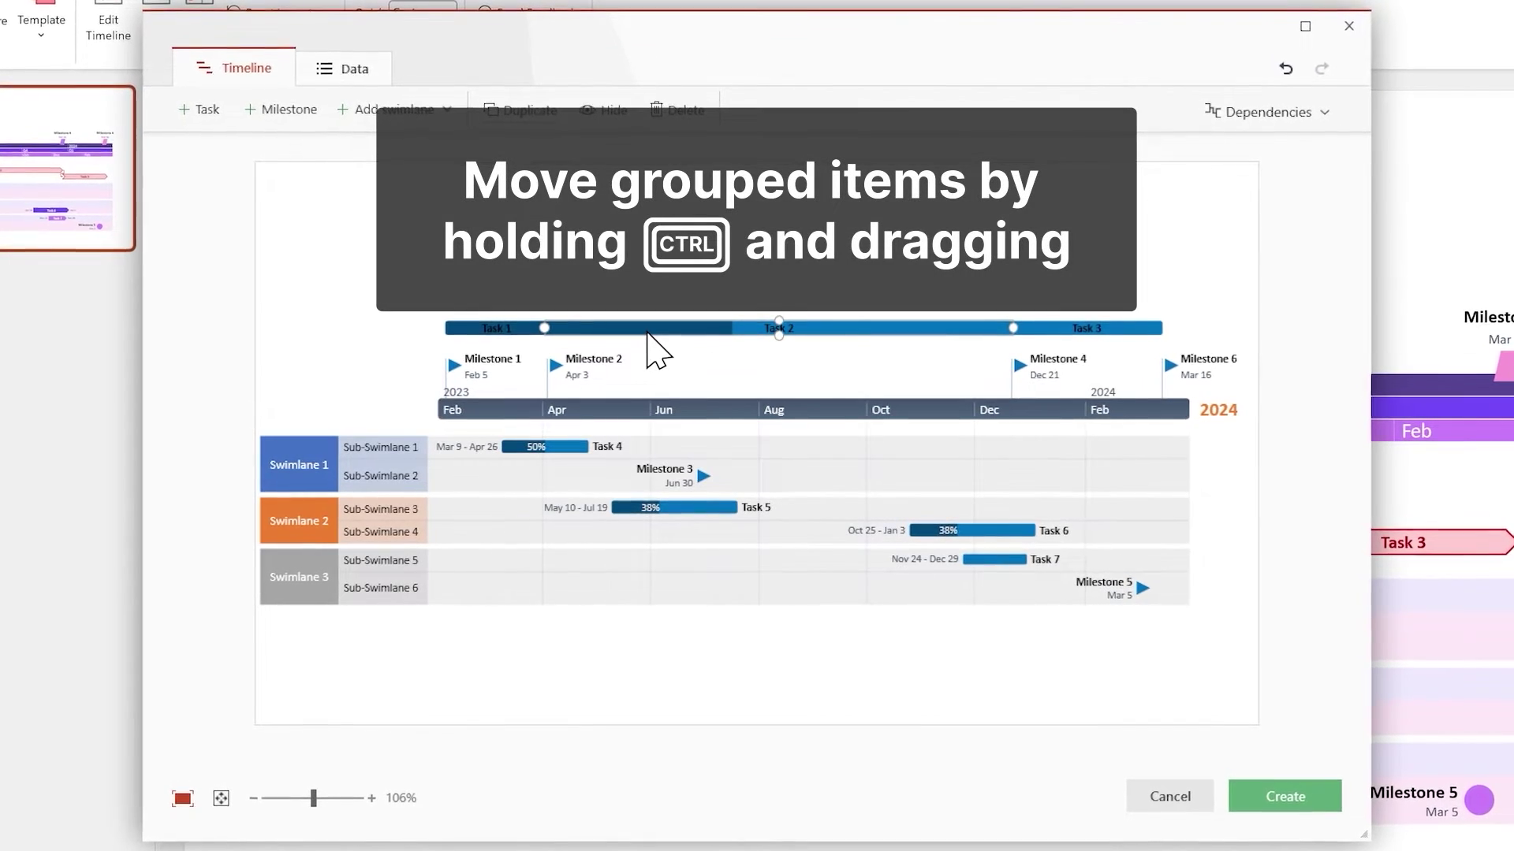
pyautogui.moveTo(646, 331); pyautogui.dragTo(647, 449)
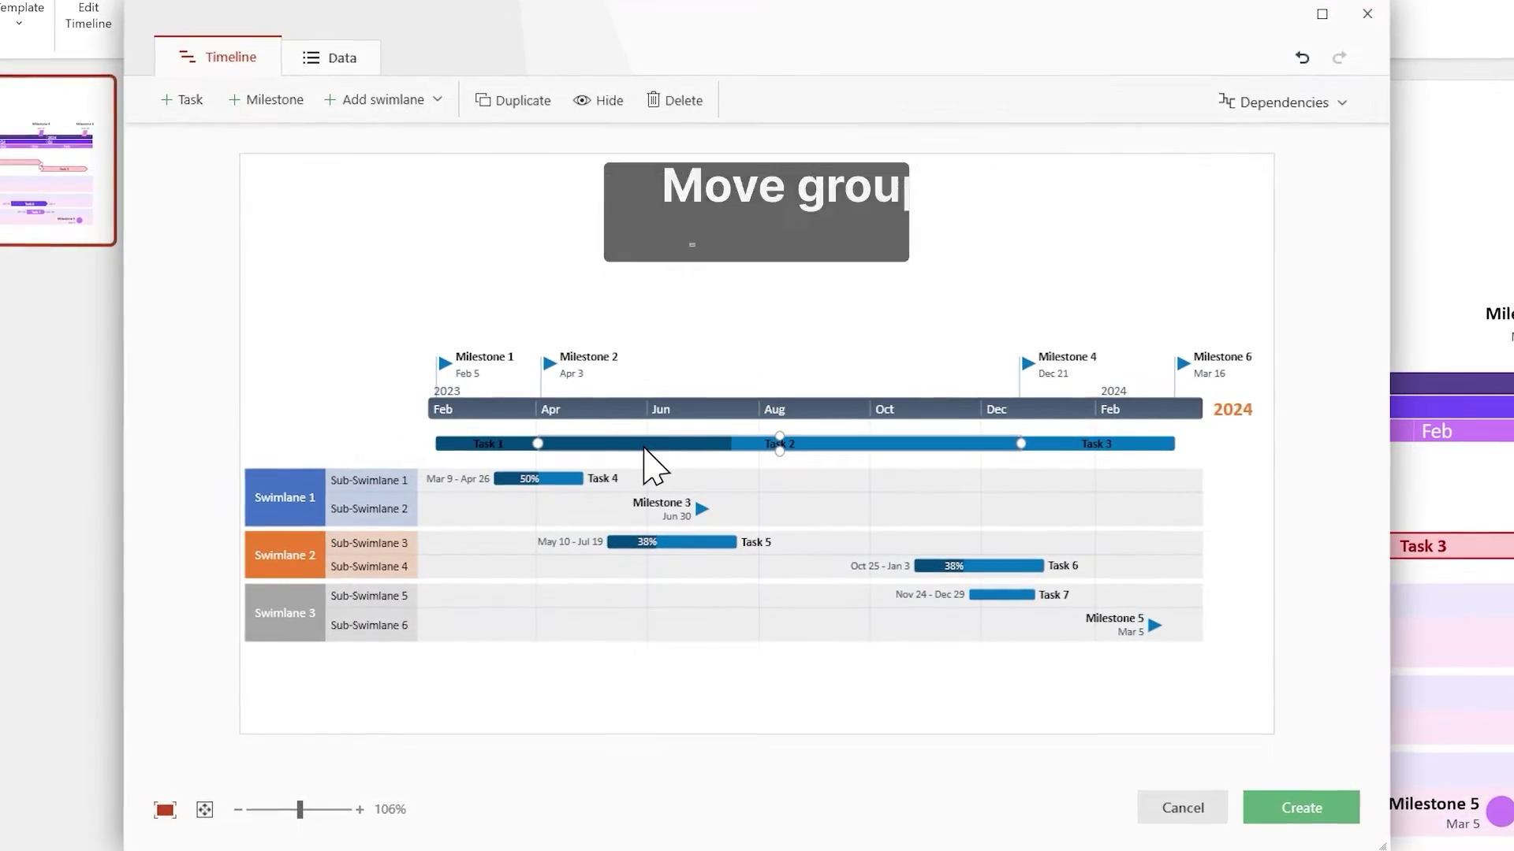
pyautogui.click(688, 408)
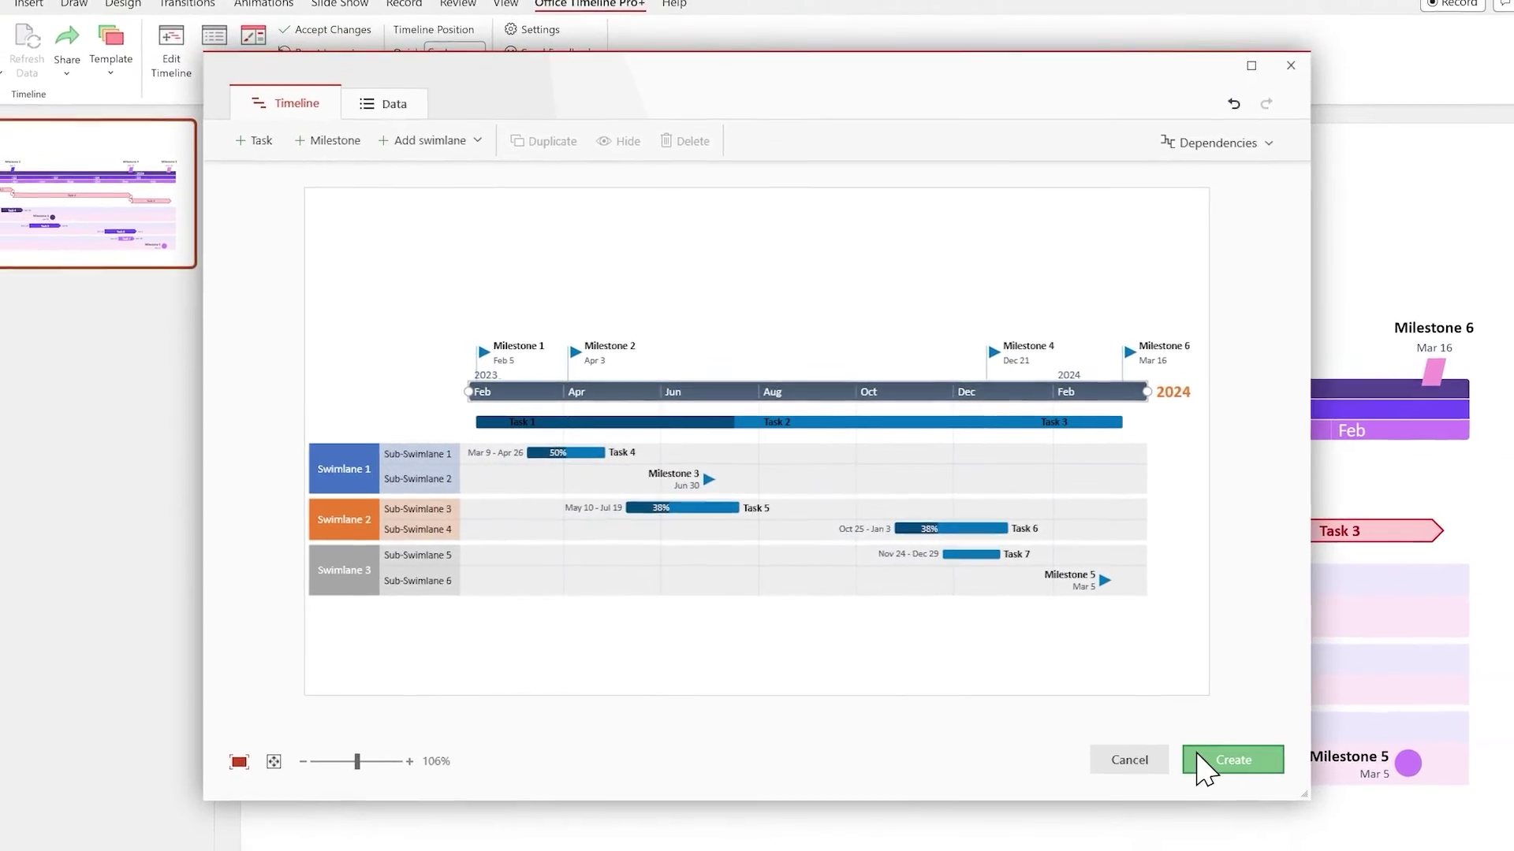
pyautogui.click(1214, 760)
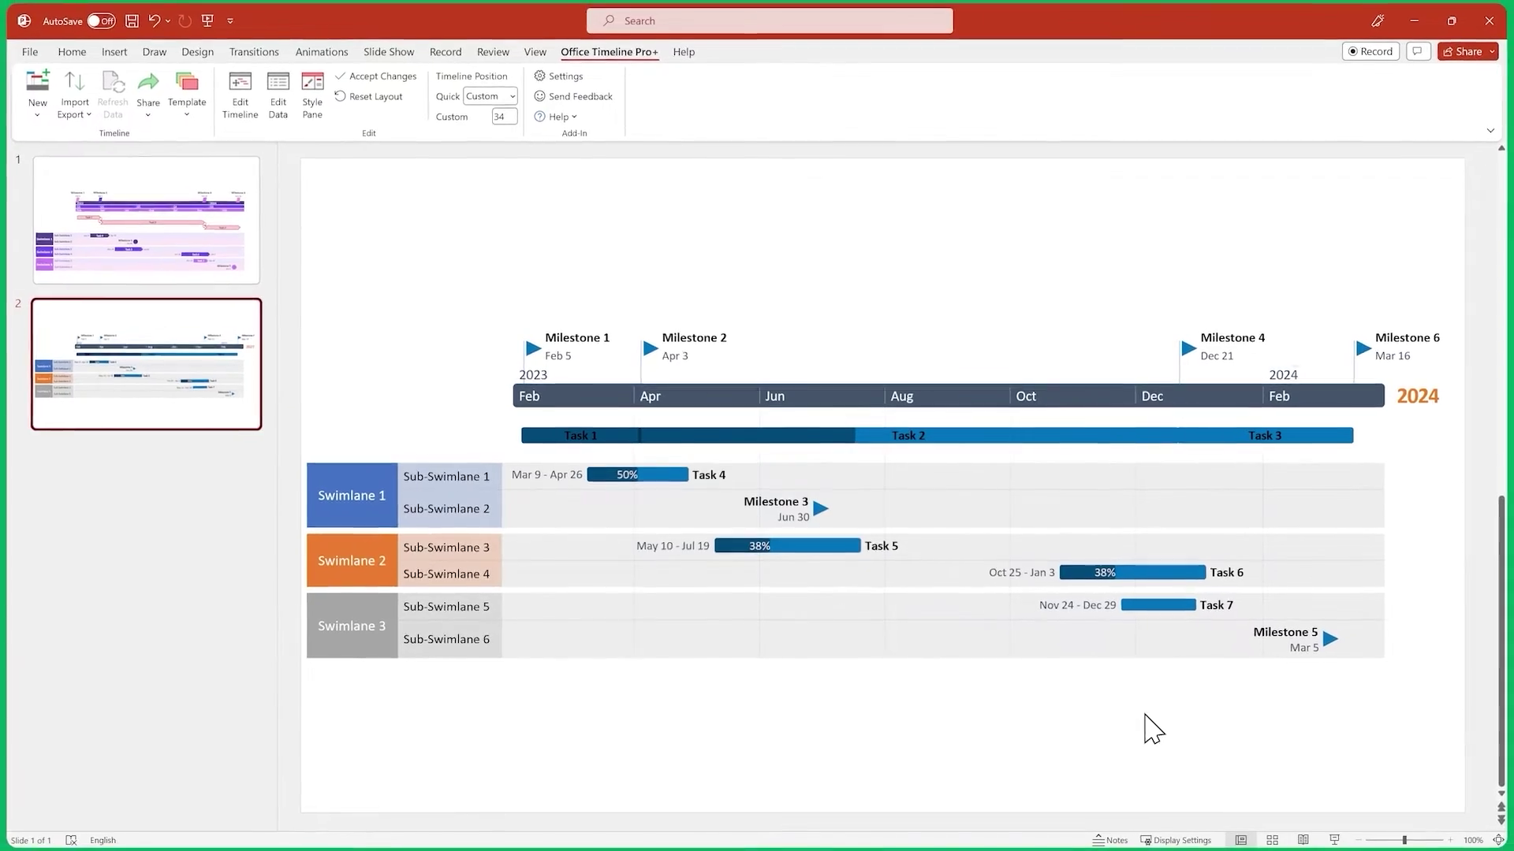
# Make Task 4's title 12 pt white text placed inside its bar
pyautogui.click(312, 110)
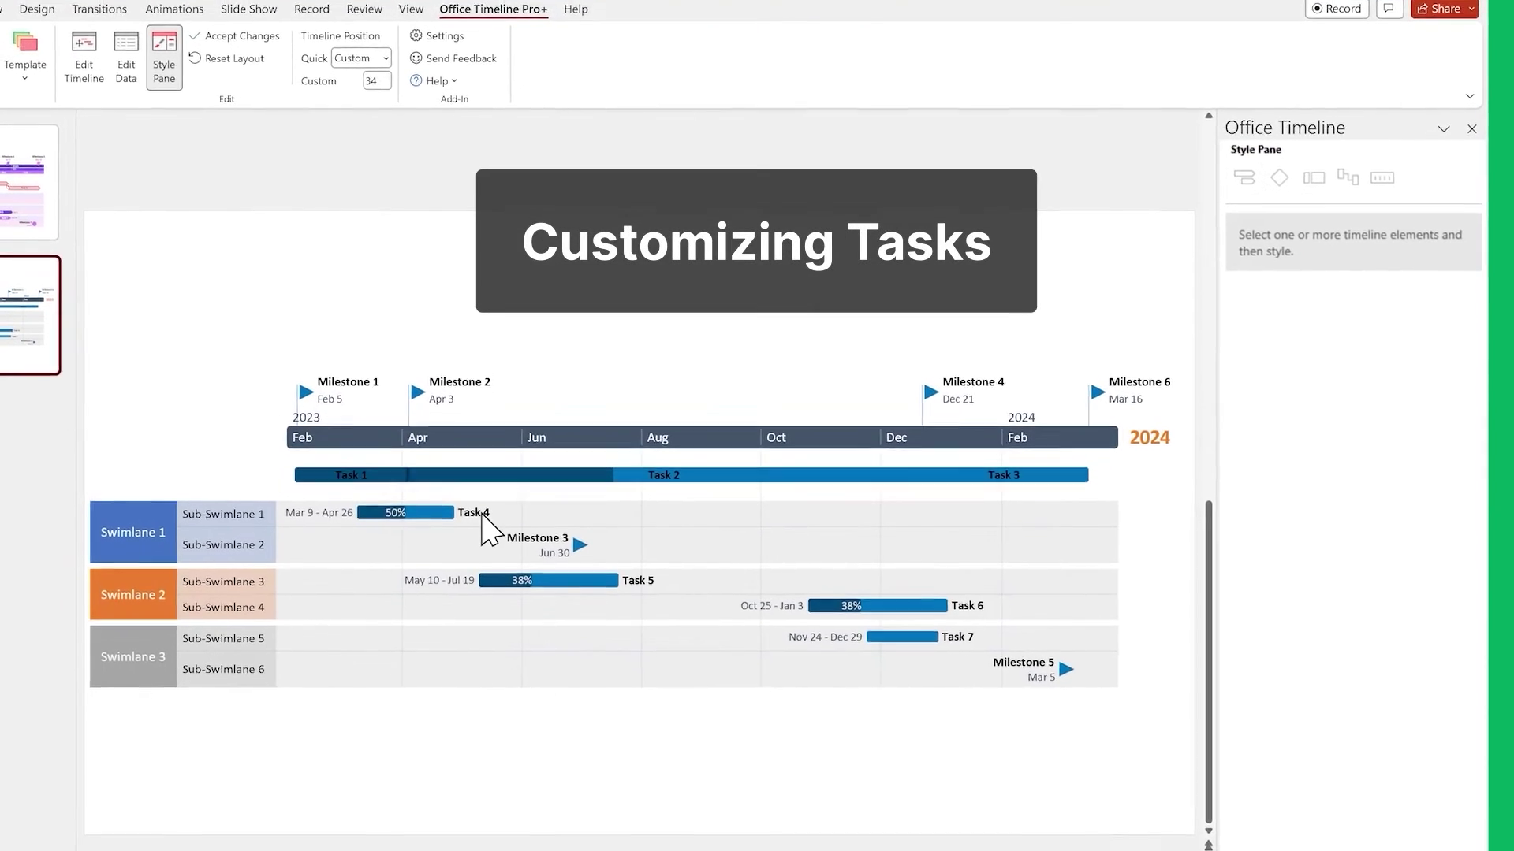
pyautogui.click(482, 514)
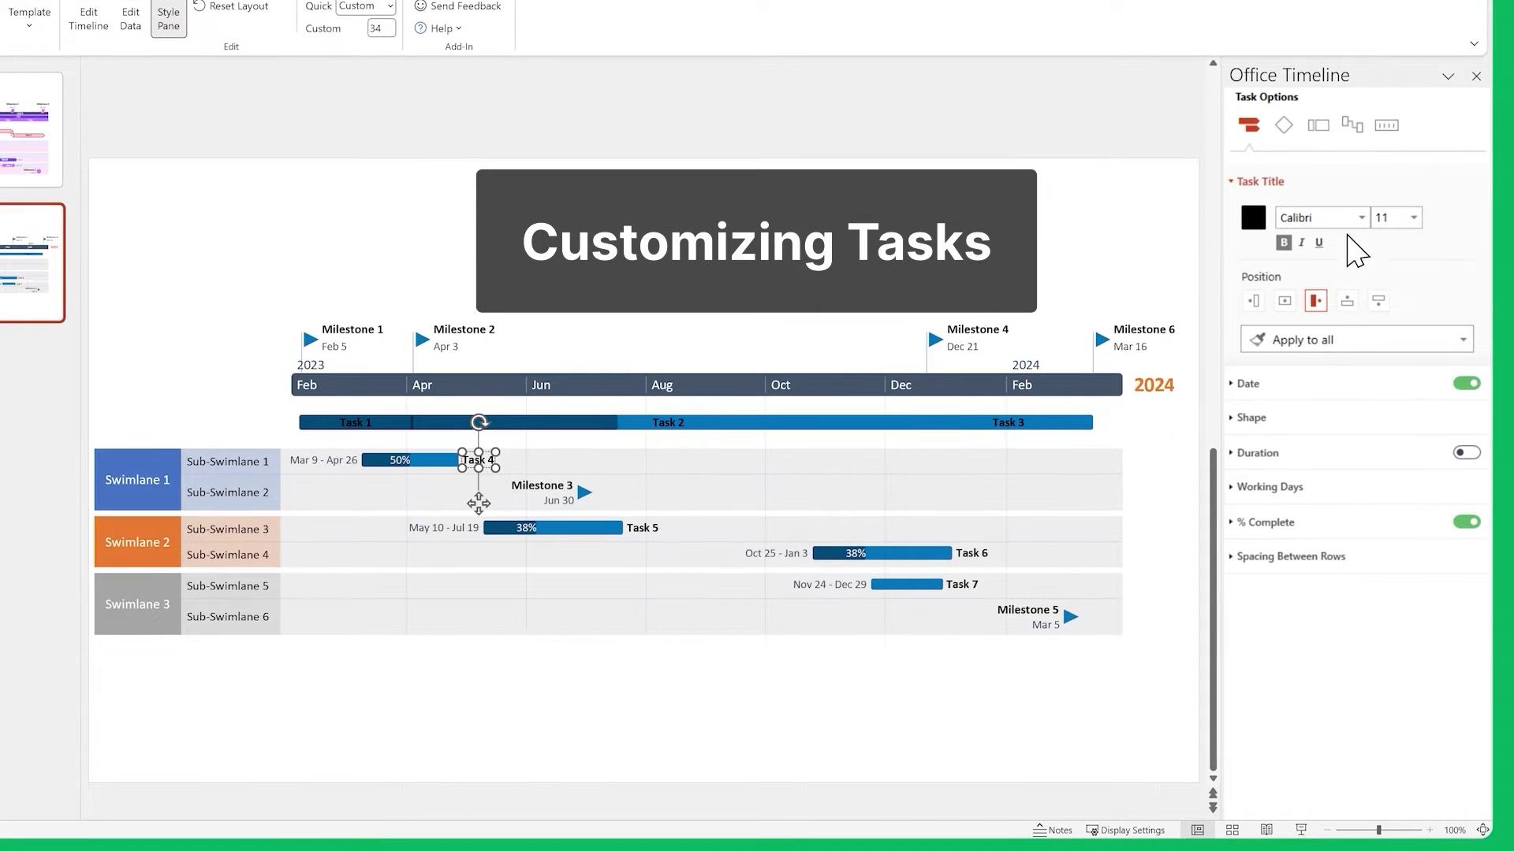
pyautogui.click(1387, 218)
pyautogui.write('12')
pyautogui.press('Return')
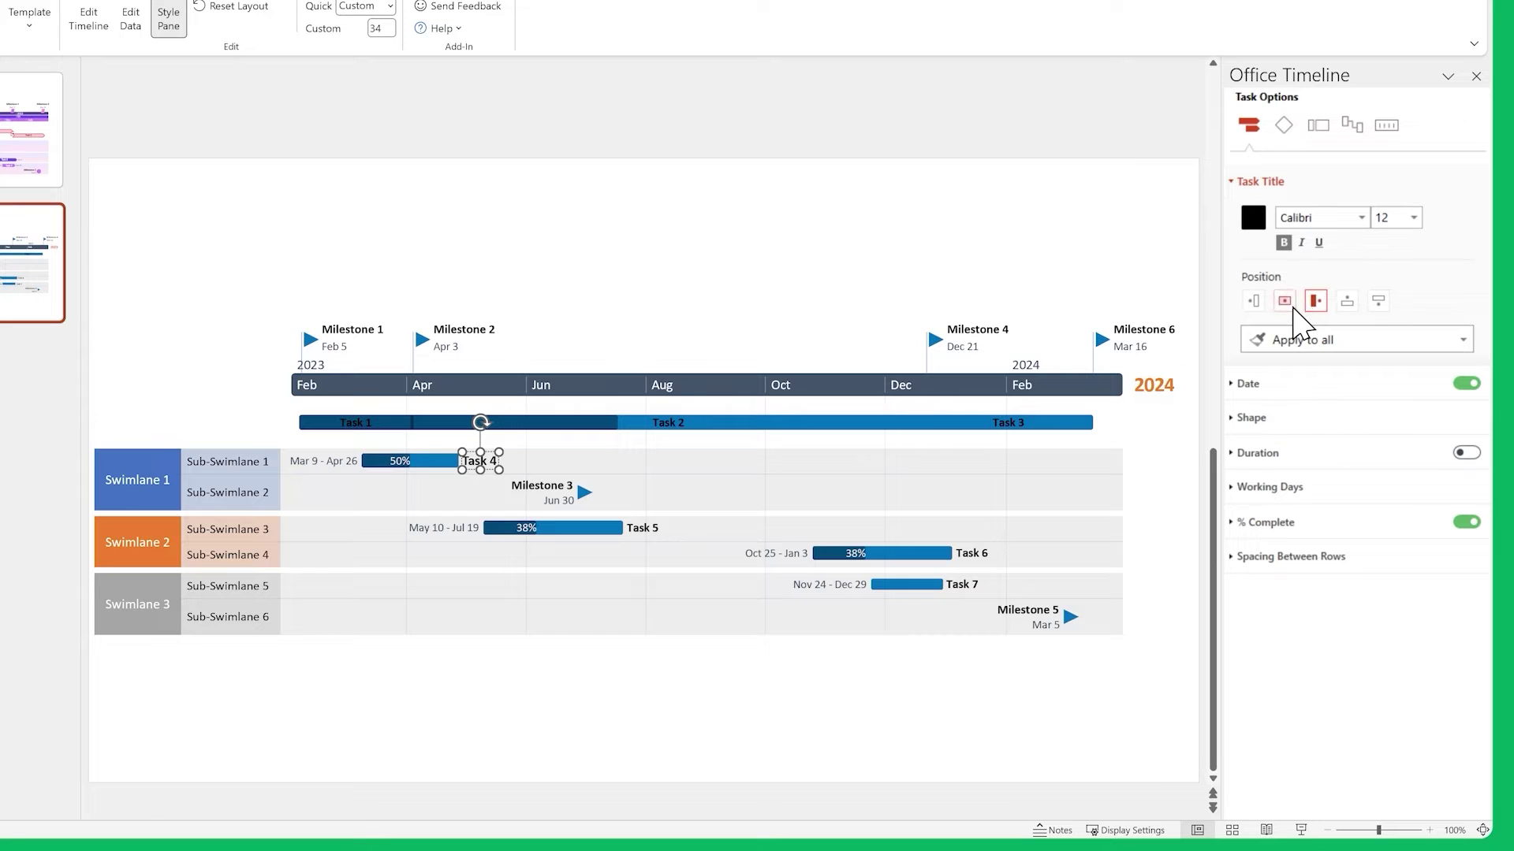
pyautogui.click(1291, 304)
pyautogui.click(1254, 226)
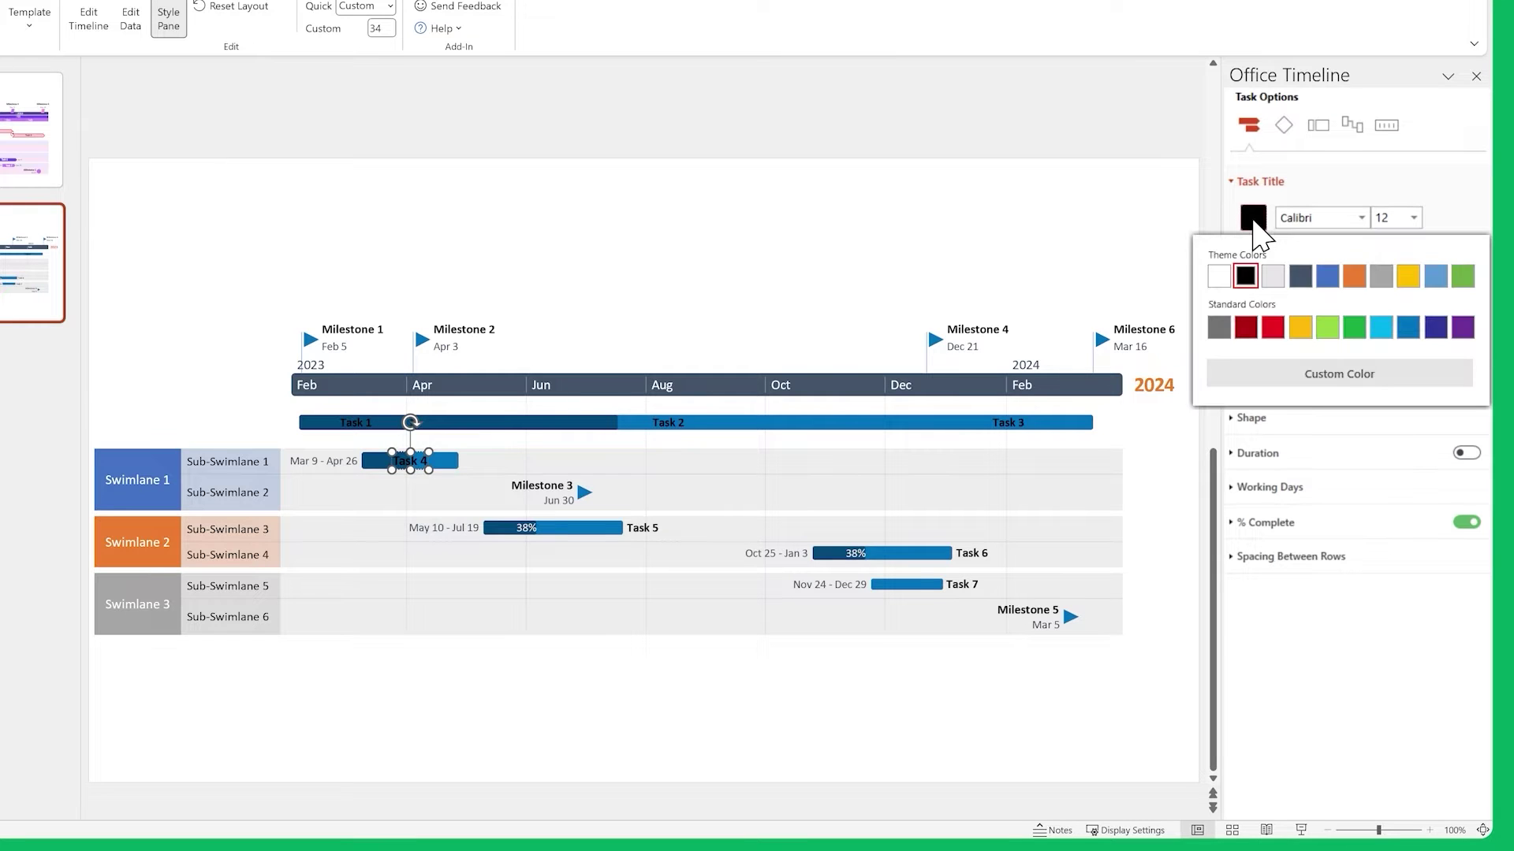
pyautogui.click(1218, 272)
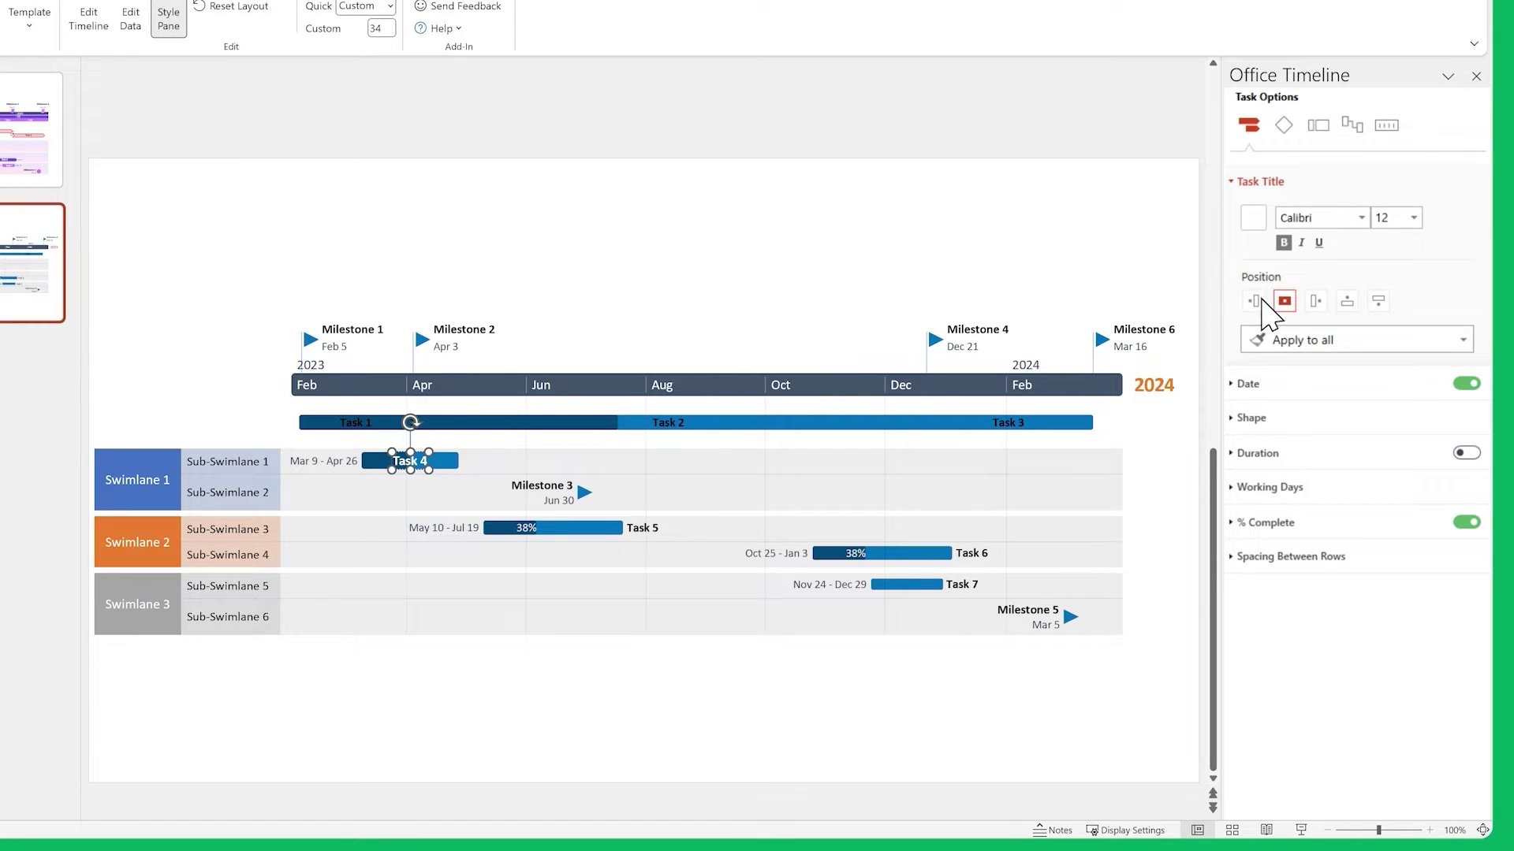
# Apply Task 4's title colour, text and position to all tasks across all swimlanes
pyautogui.click(1357, 347)
pyautogui.click(1400, 439)
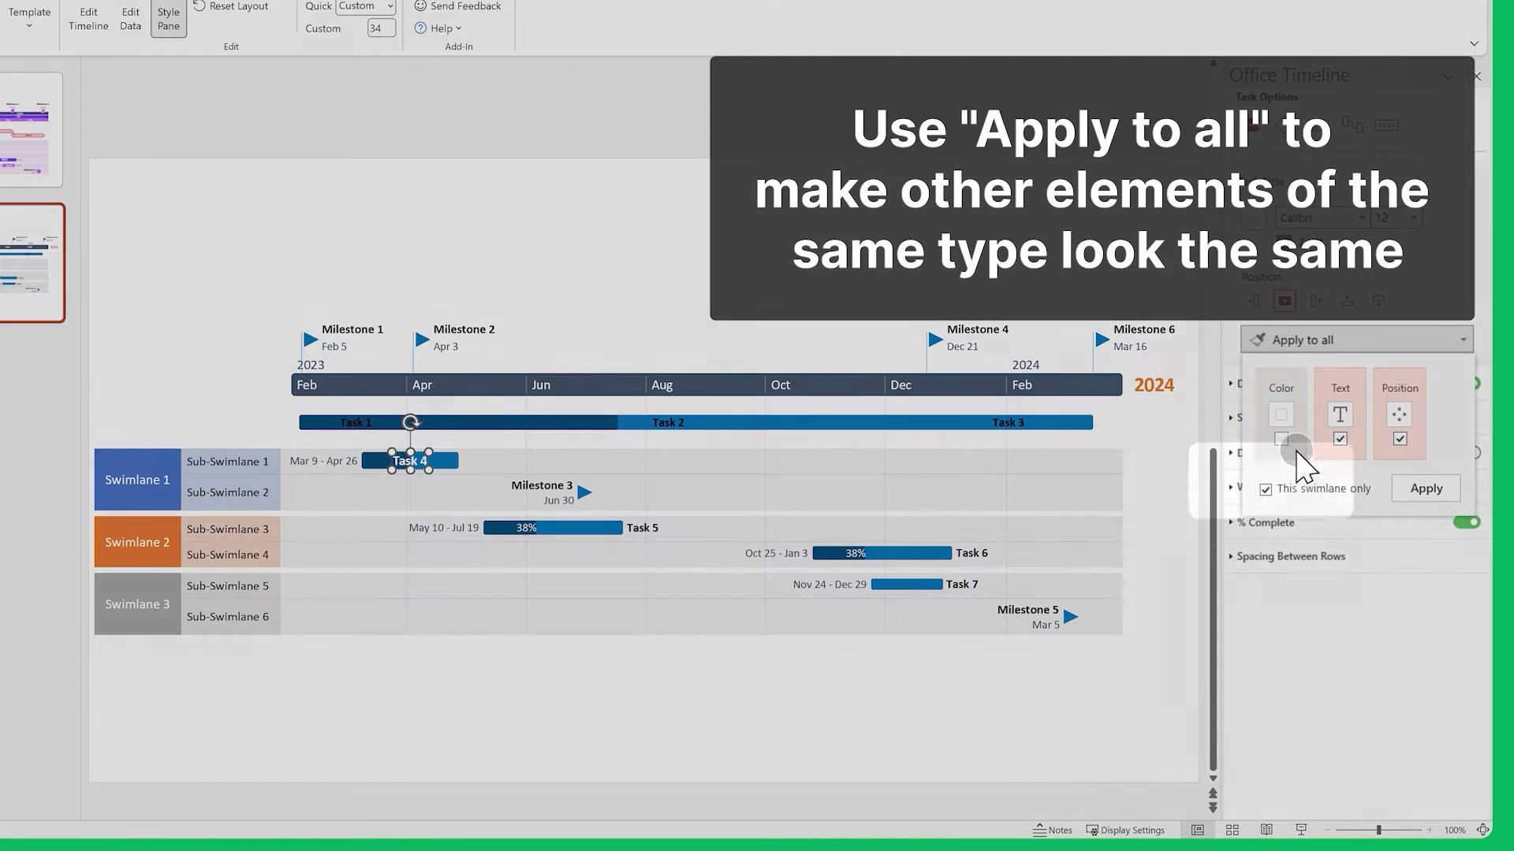
pyautogui.click(1281, 439)
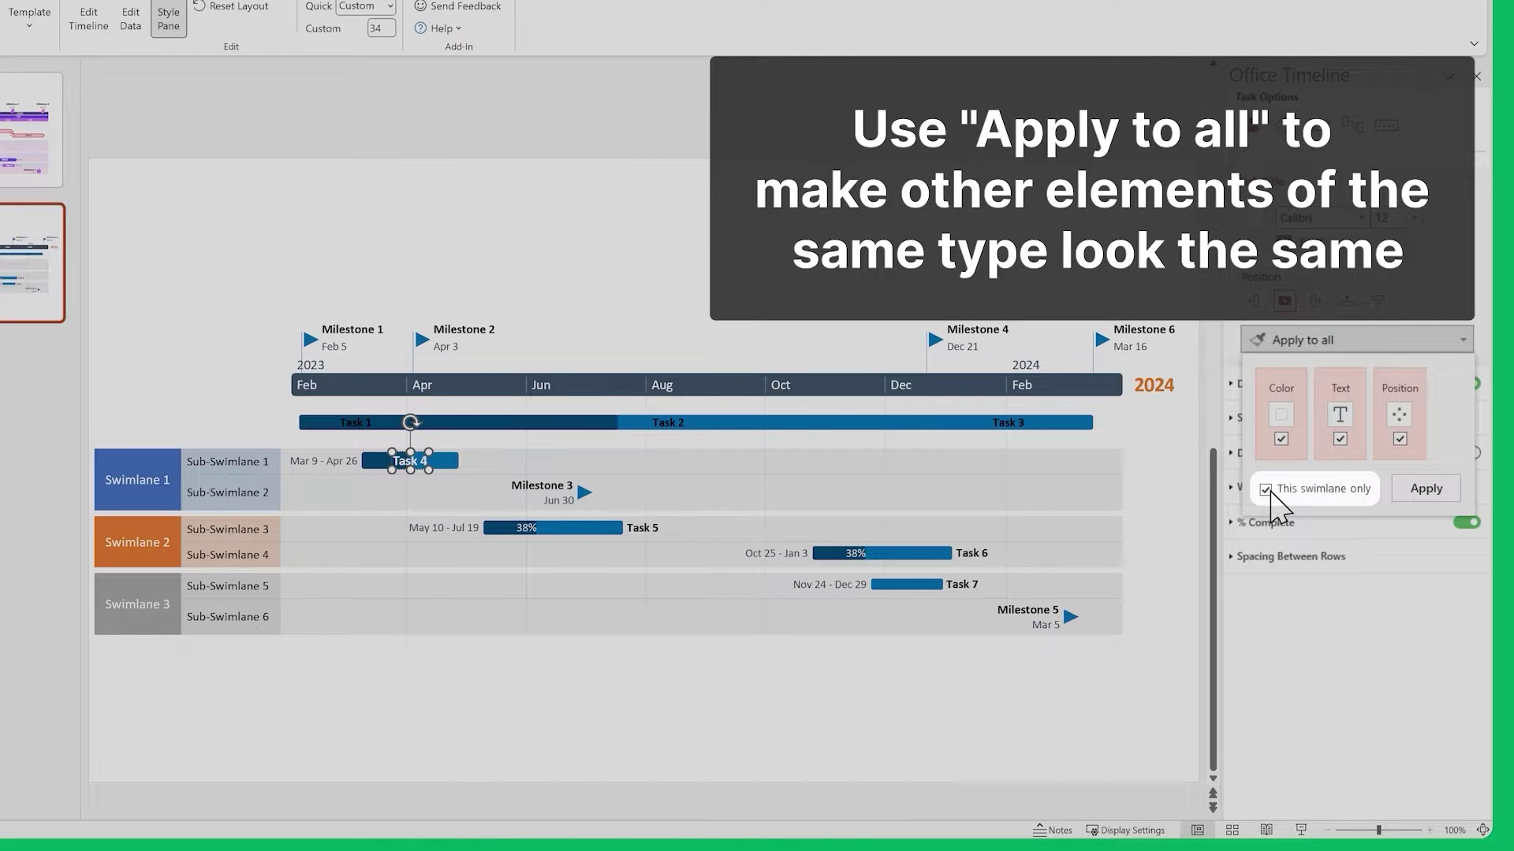
pyautogui.click(1266, 489)
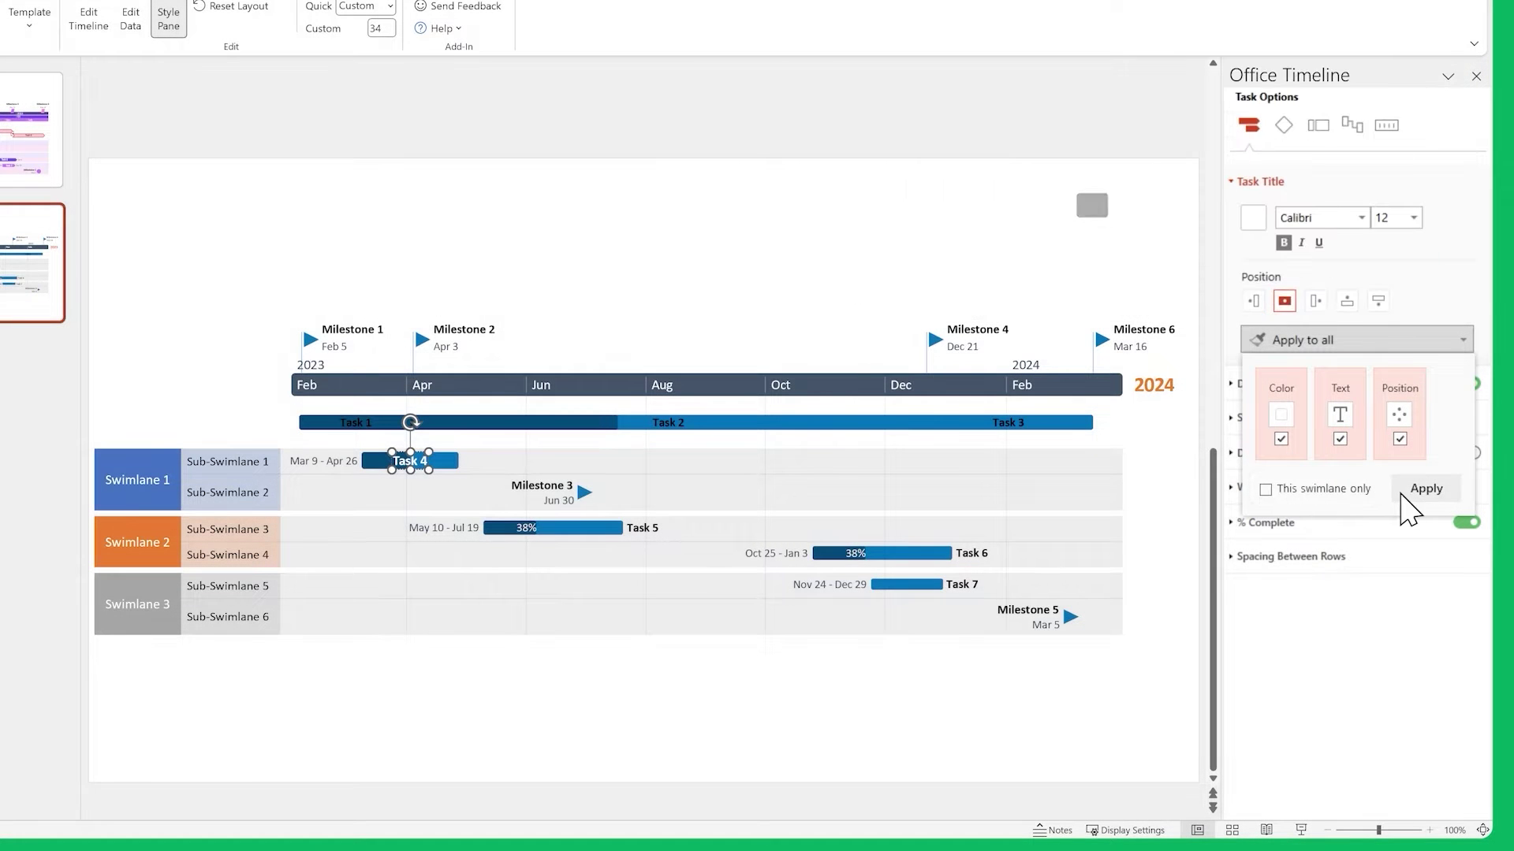
pyautogui.click(1419, 490)
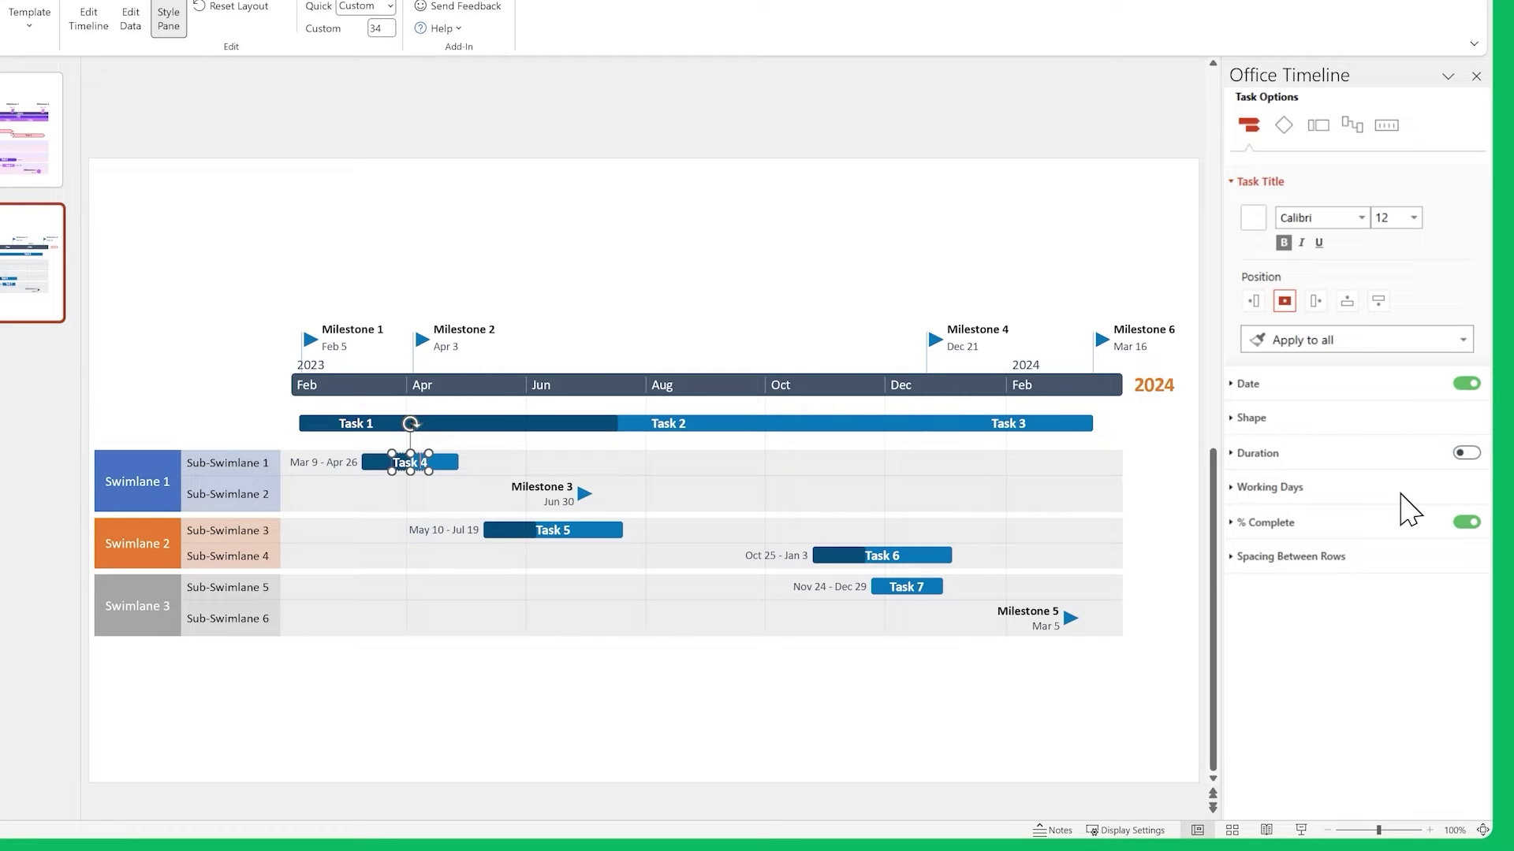
# Split Task 4's date into start and end labels in purple, hex 5645A0
pyautogui.click(324, 463)
pyautogui.scroll(-1, 1399, 253)
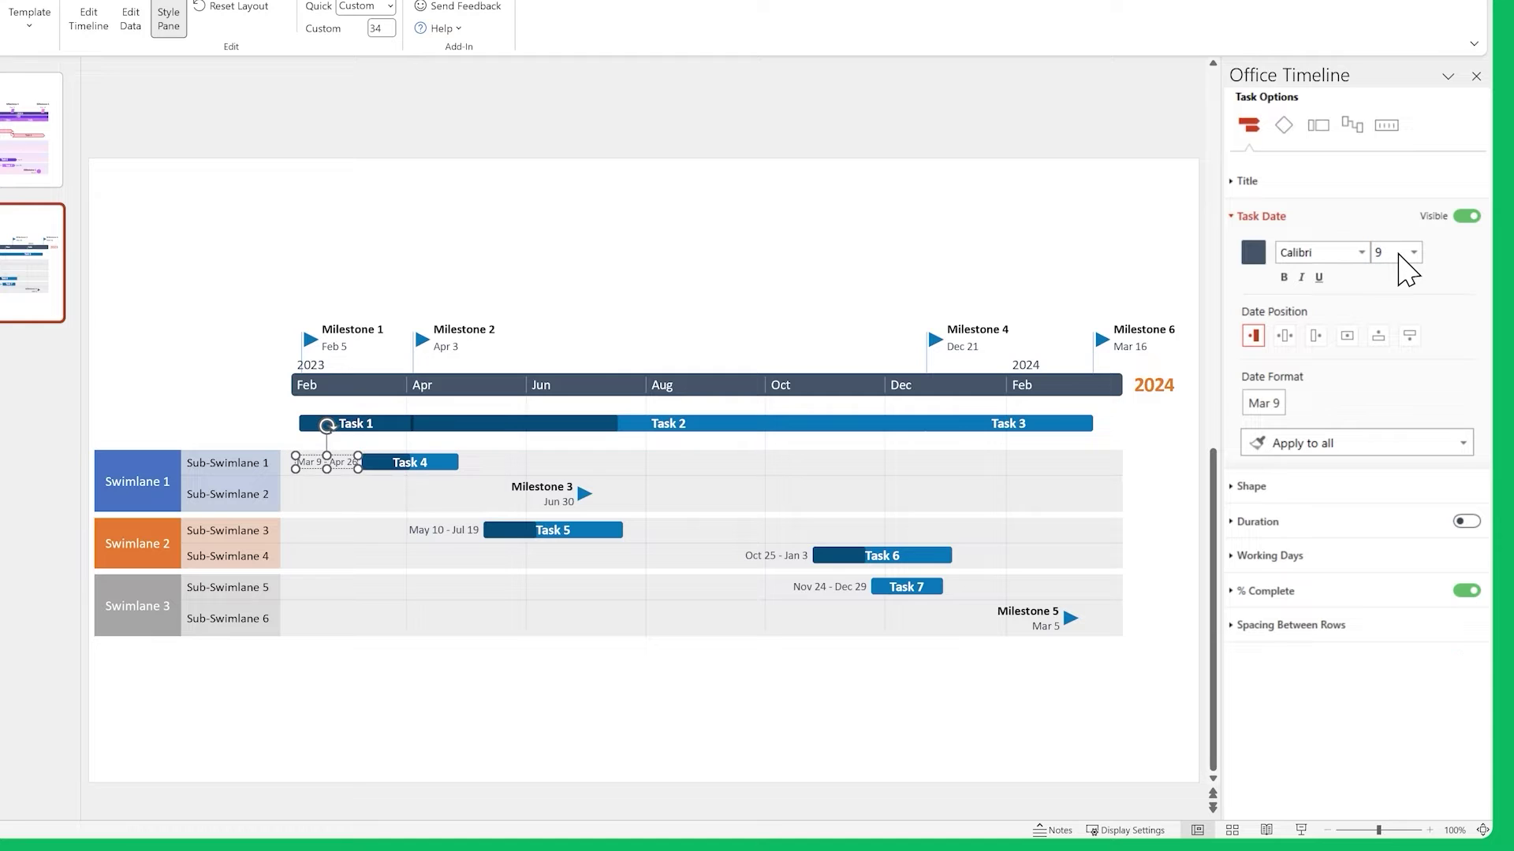
pyautogui.click(1285, 337)
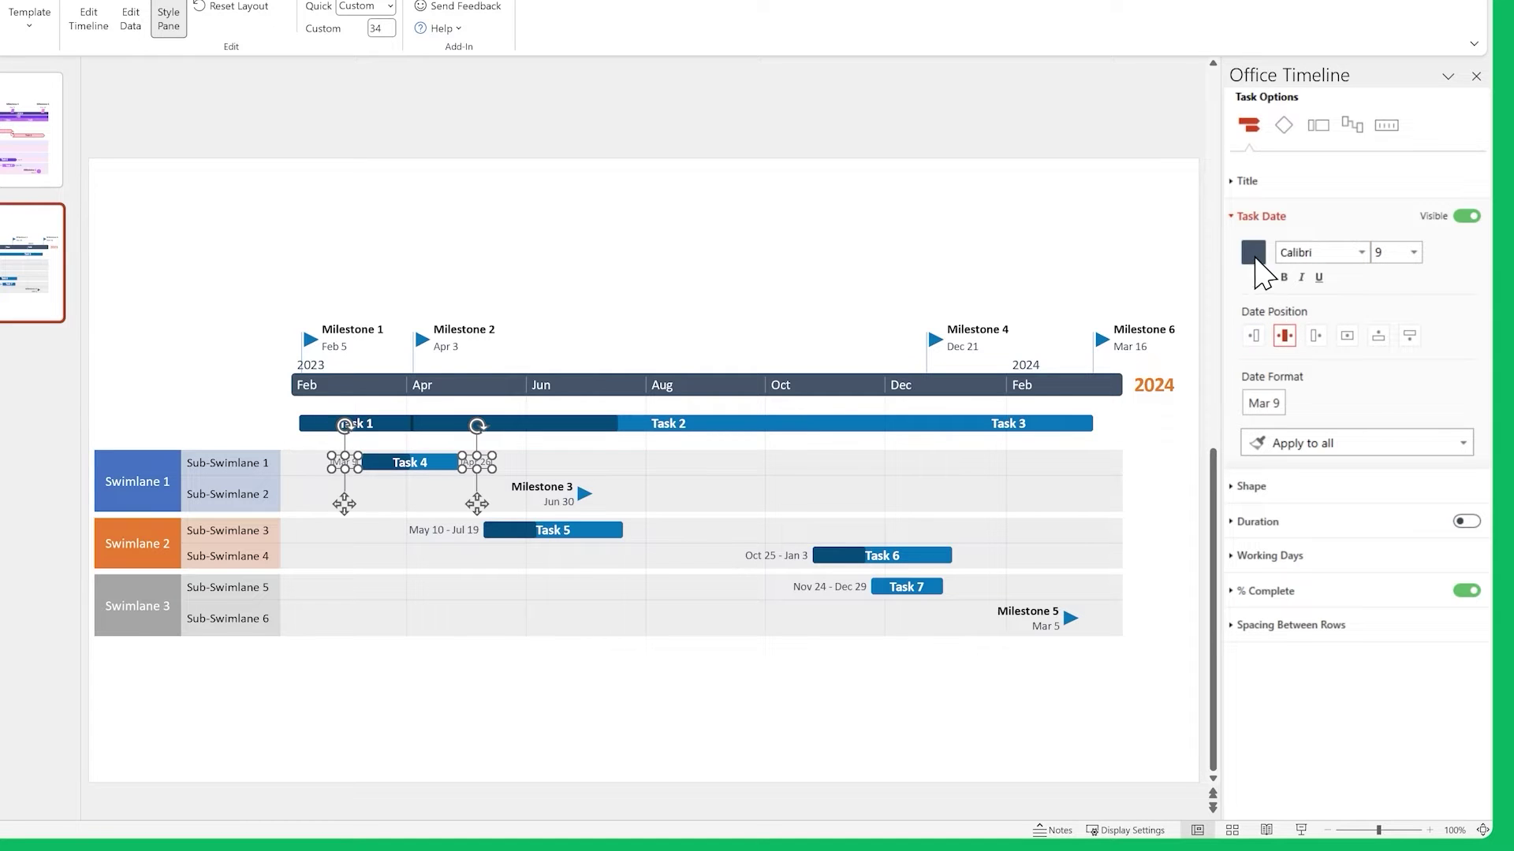
pyautogui.click(1254, 253)
pyautogui.click(1277, 412)
pyautogui.doubleClick(1261, 524)
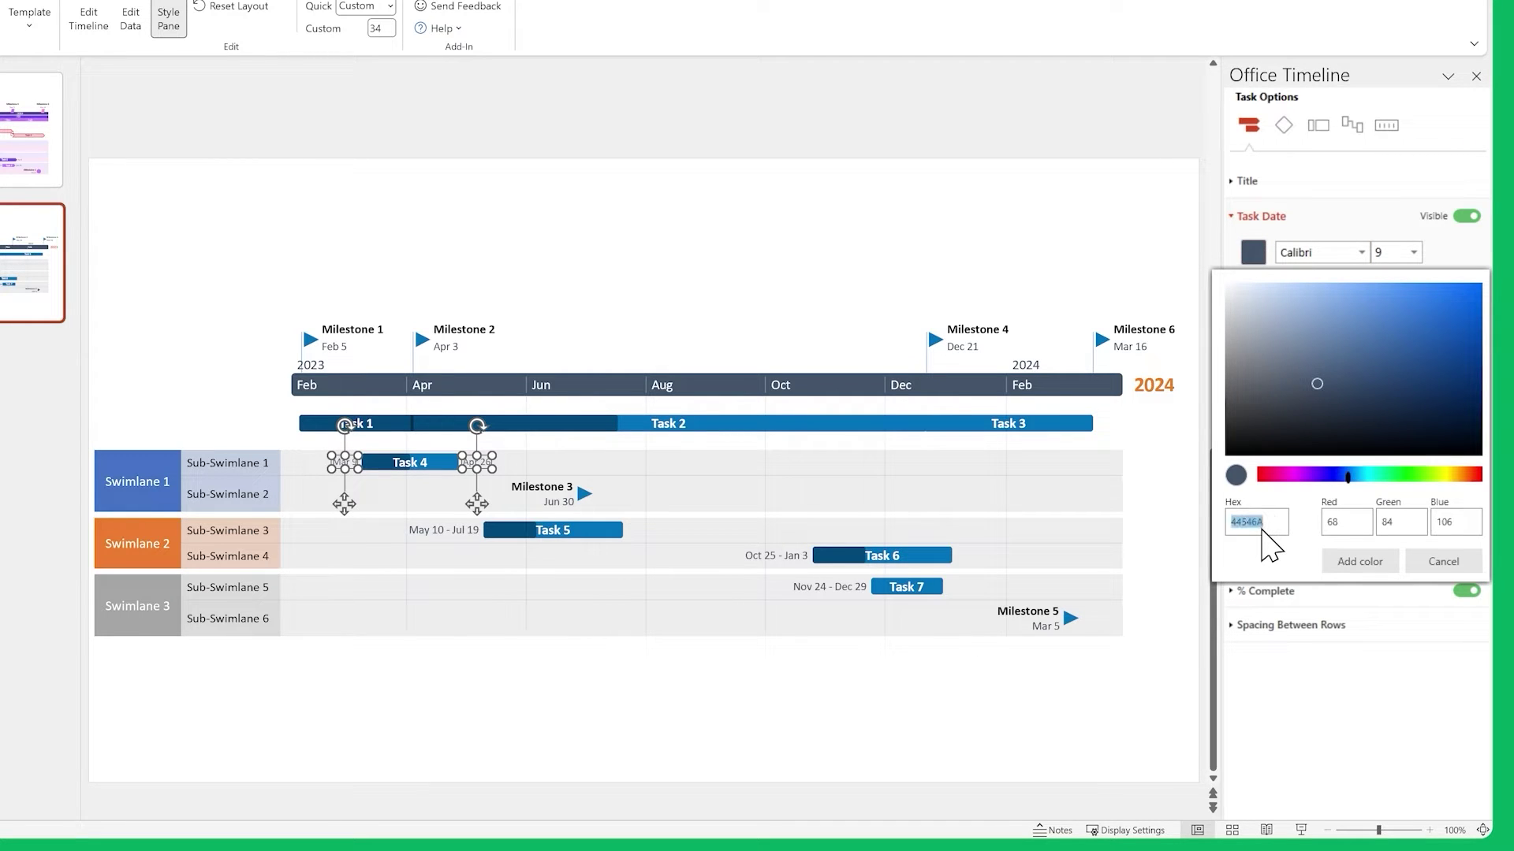
pyautogui.write('5645A0')
pyautogui.click(1332, 565)
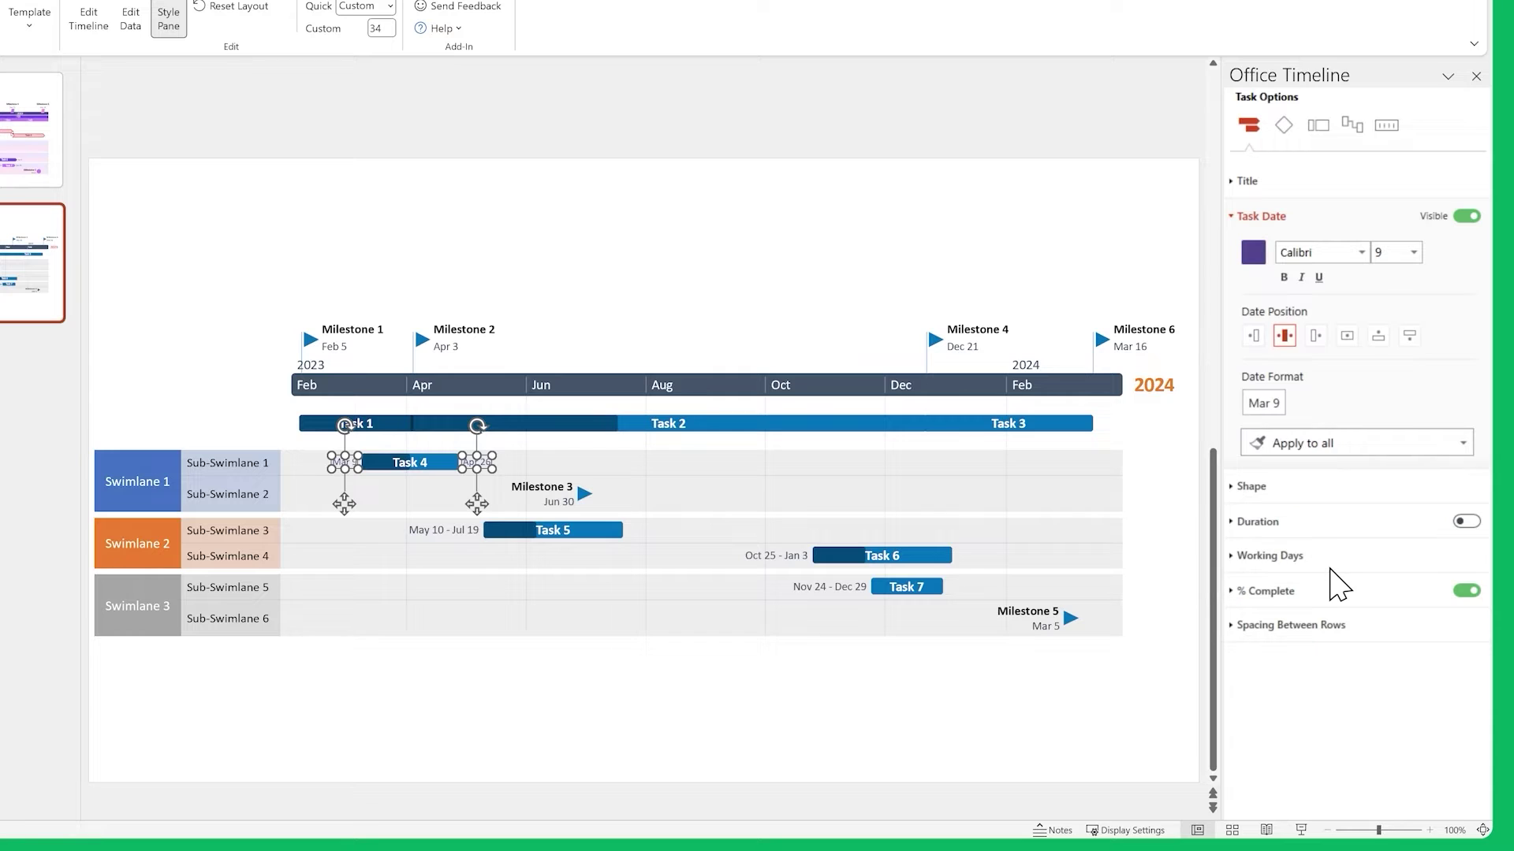
# Apply Task 4's date colour, text and position to all tasks in every swimlane
pyautogui.click(1271, 444)
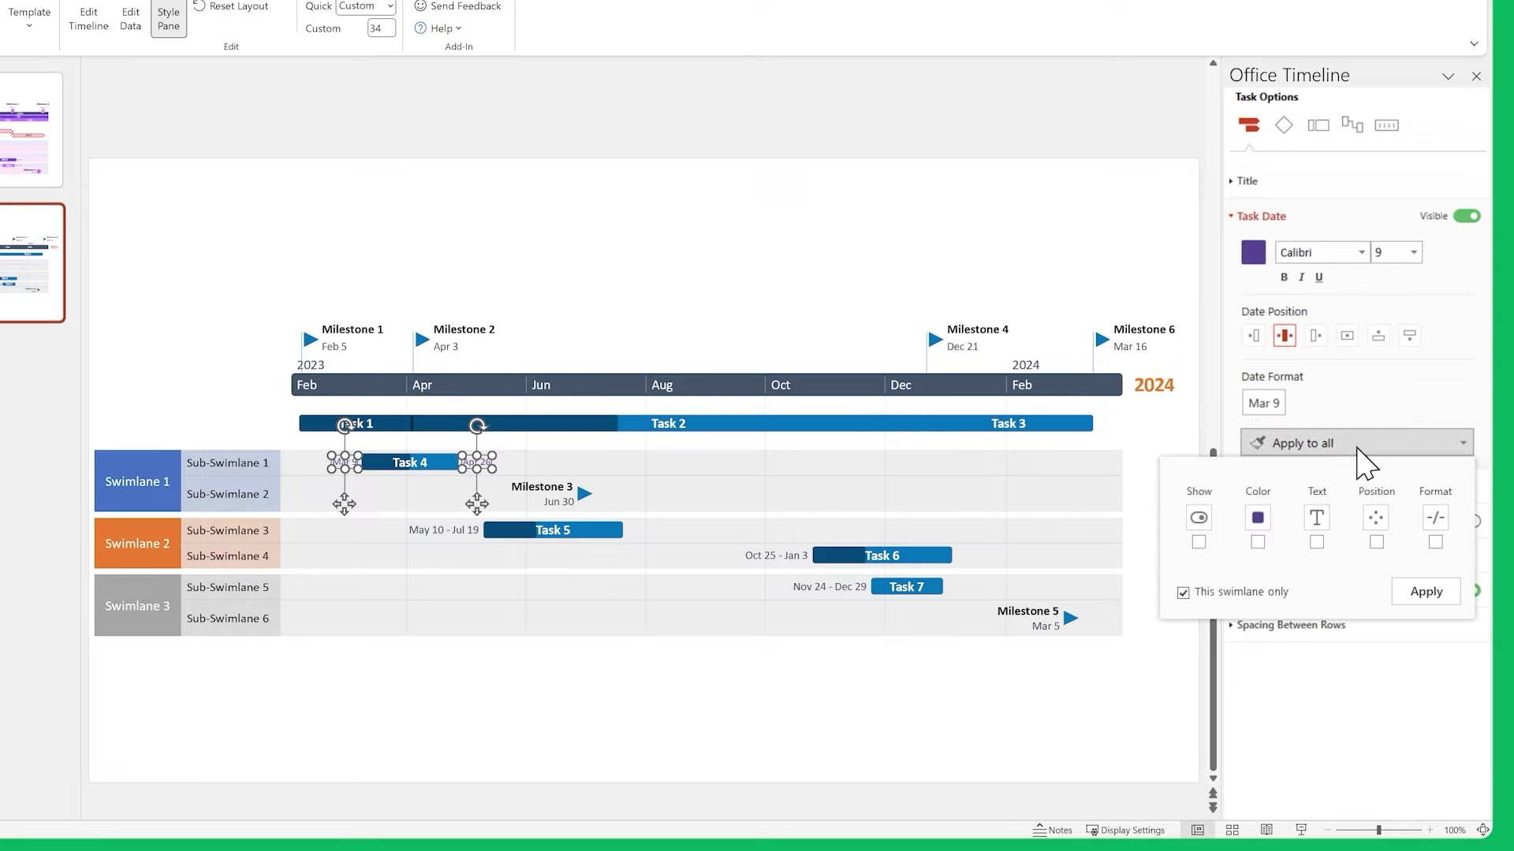
pyautogui.click(1376, 542)
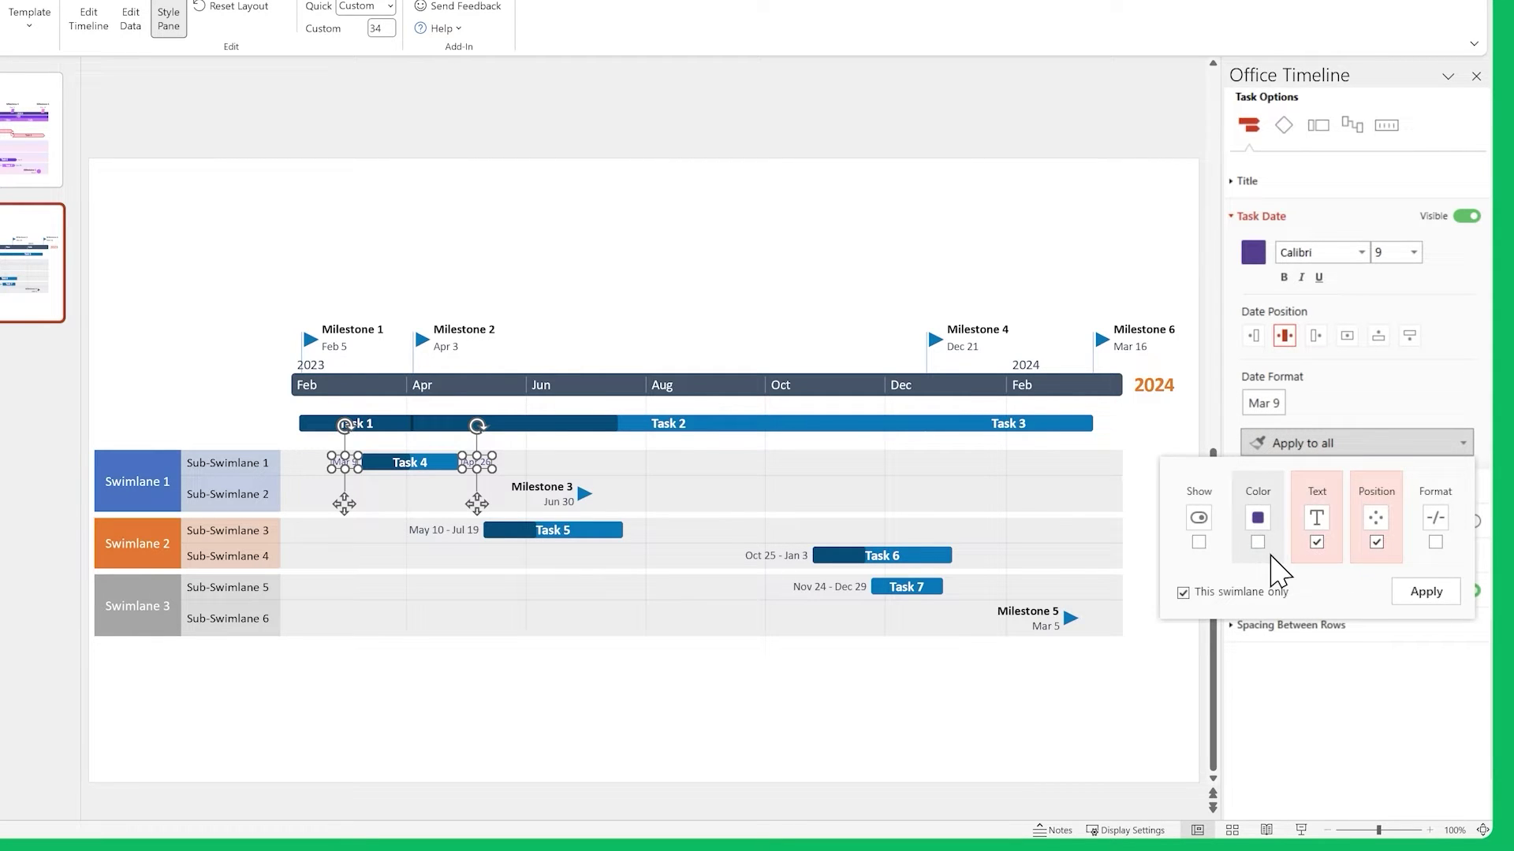
pyautogui.click(1182, 592)
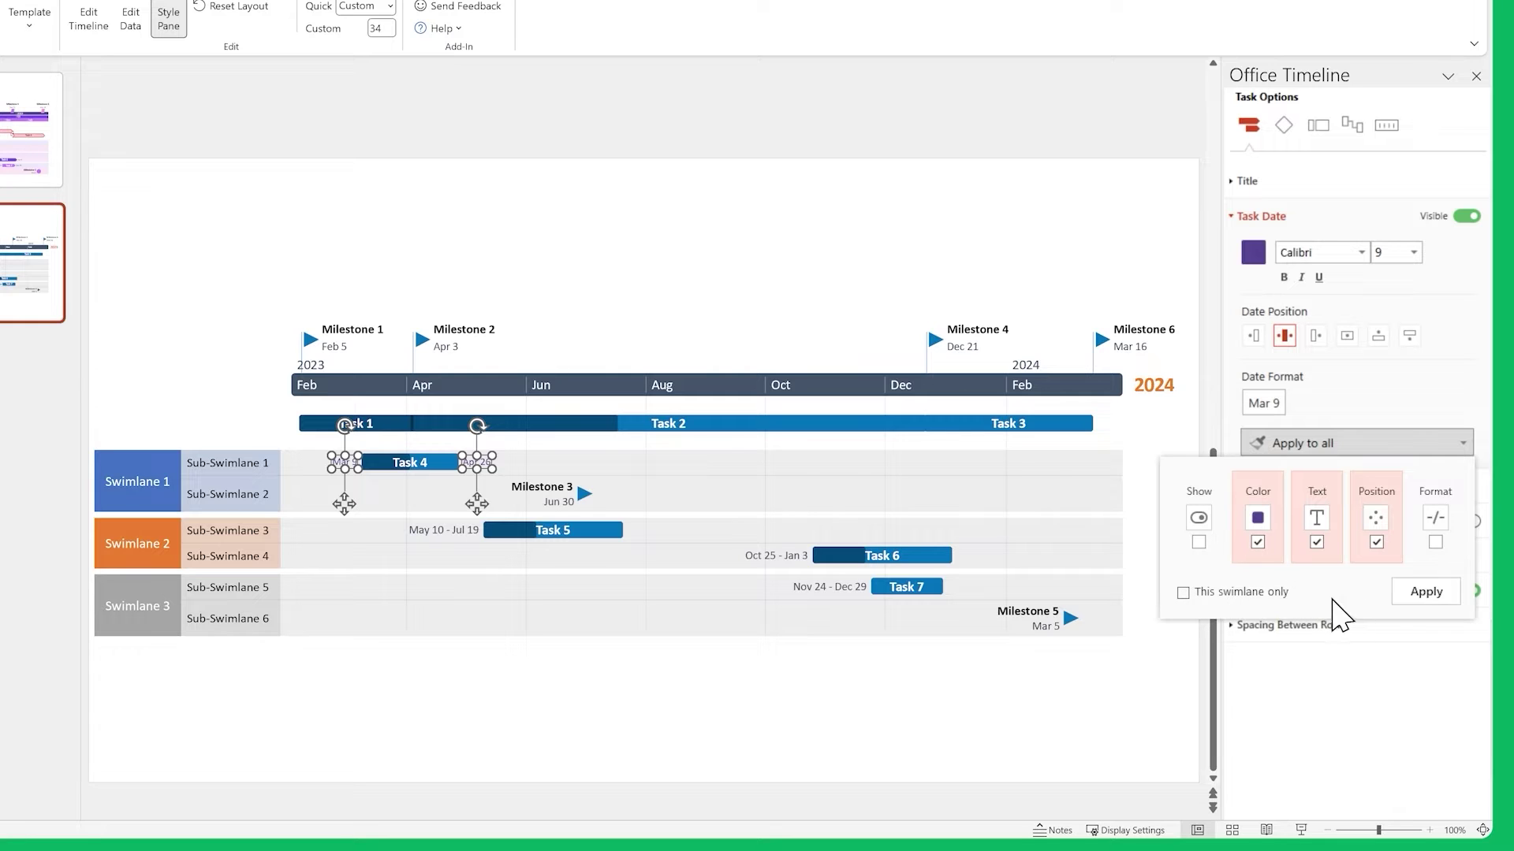
pyautogui.click(1415, 595)
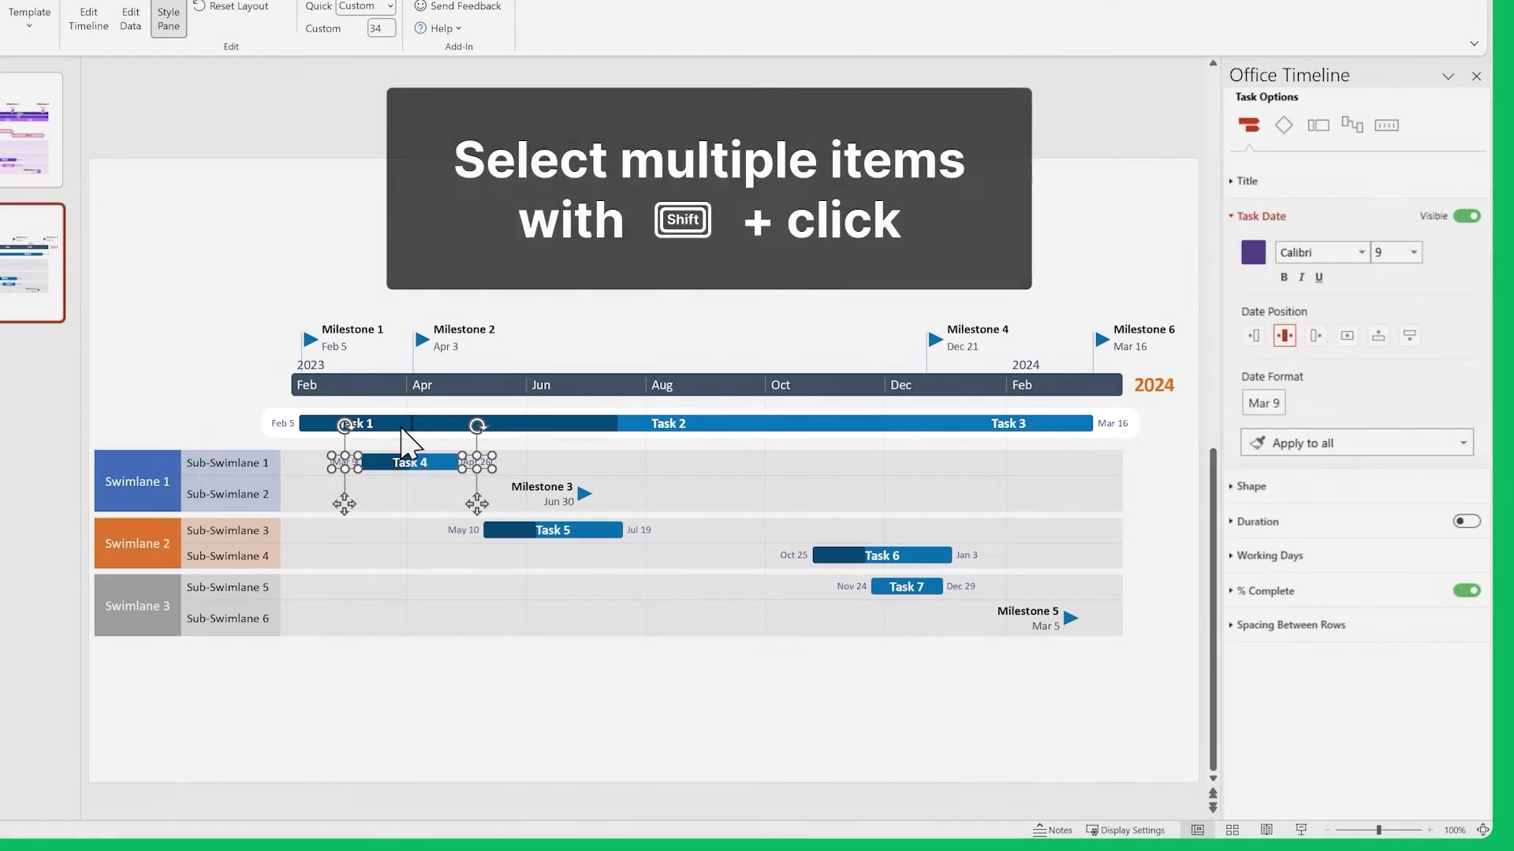
# Hide the dates on Tasks 1, 2 and 3
pyautogui.click(398, 426)
pyautogui.keyDown('shift'); pyautogui.click(730, 430); pyautogui.keyUp('shift')
pyautogui.keyDown('shift'); pyautogui.click(949, 429); pyautogui.keyUp('shift')
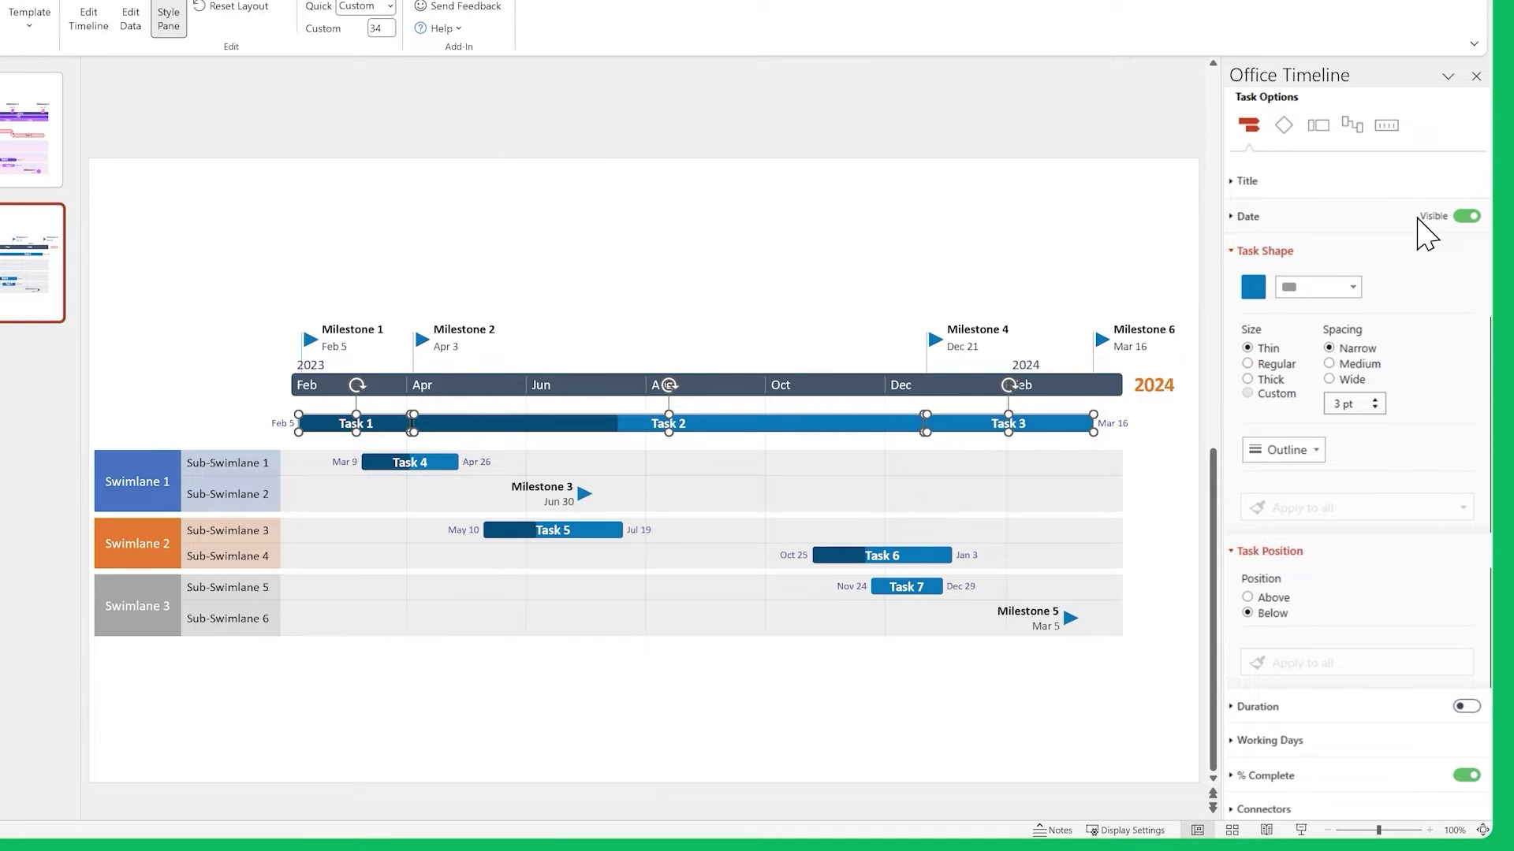
pyautogui.click(1423, 220)
# Give Task 4 an arrow shape of regular thickness with percent-complete shading hidden
pyautogui.click(449, 462)
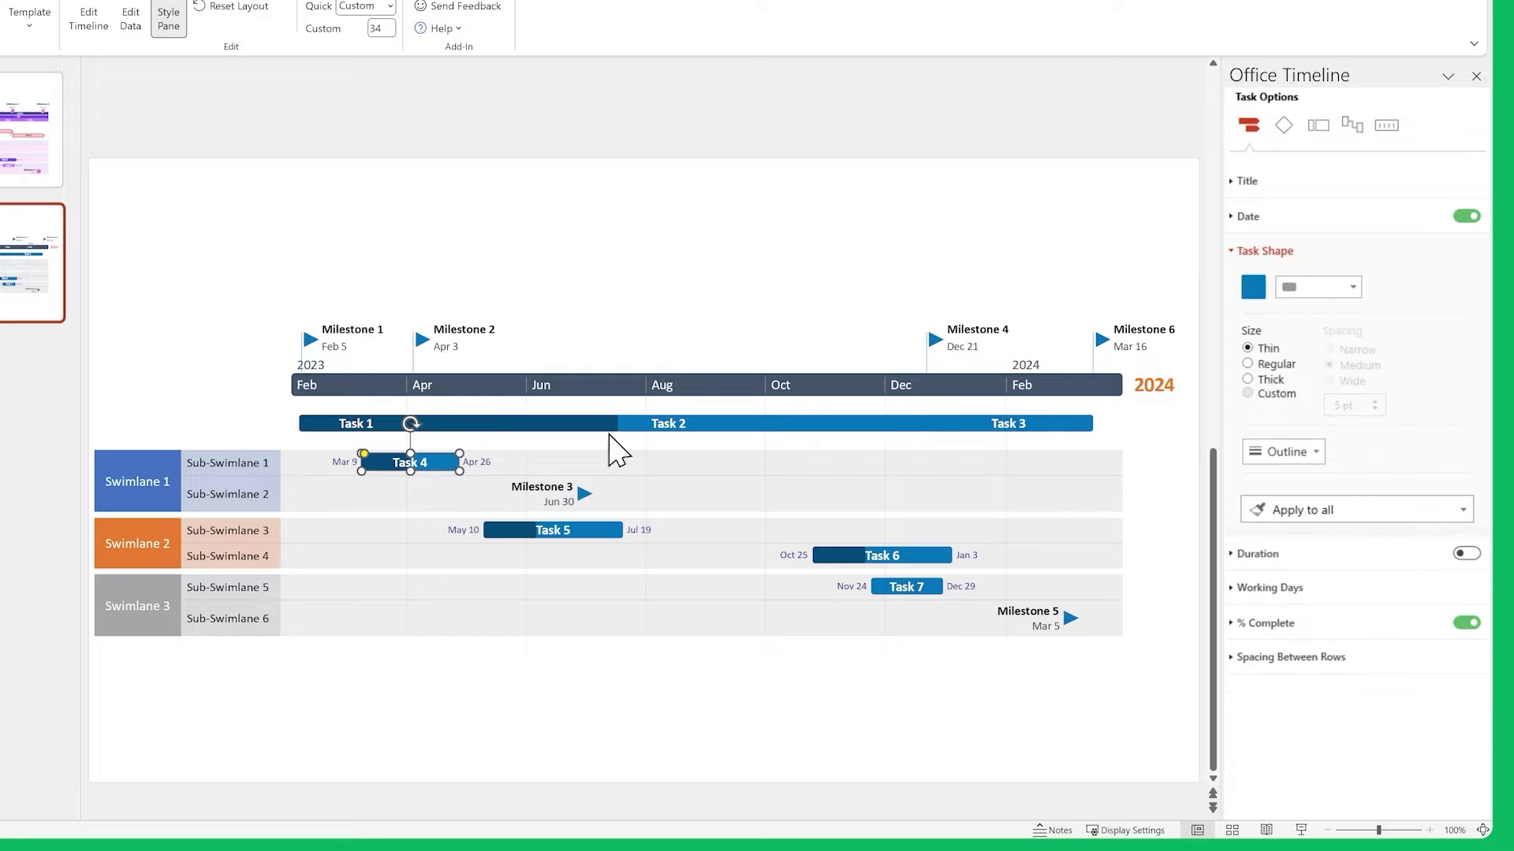
pyautogui.click(1340, 293)
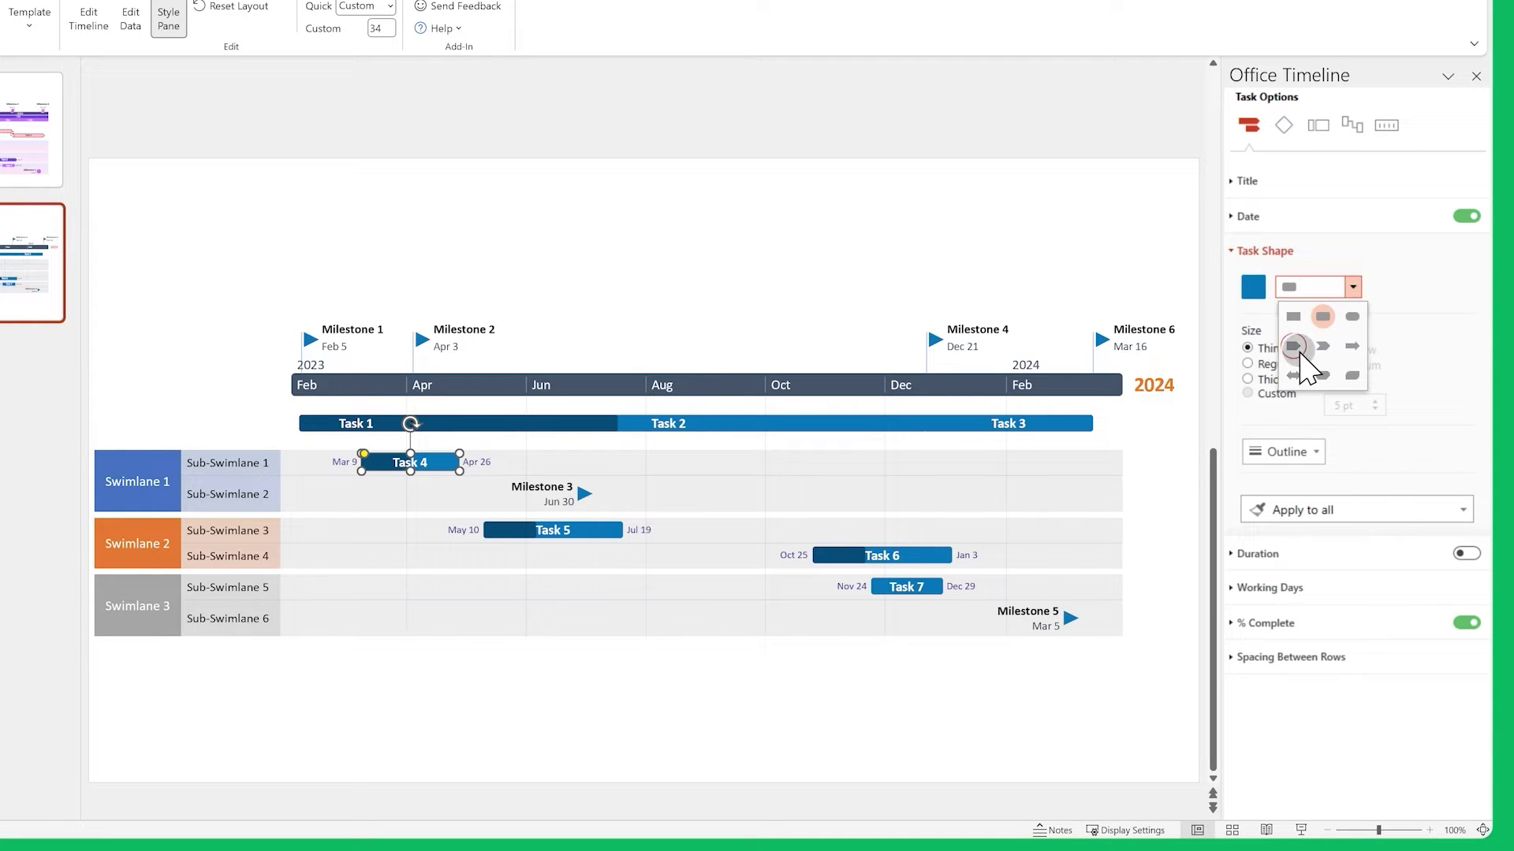
pyautogui.click(1294, 347)
pyautogui.click(1277, 365)
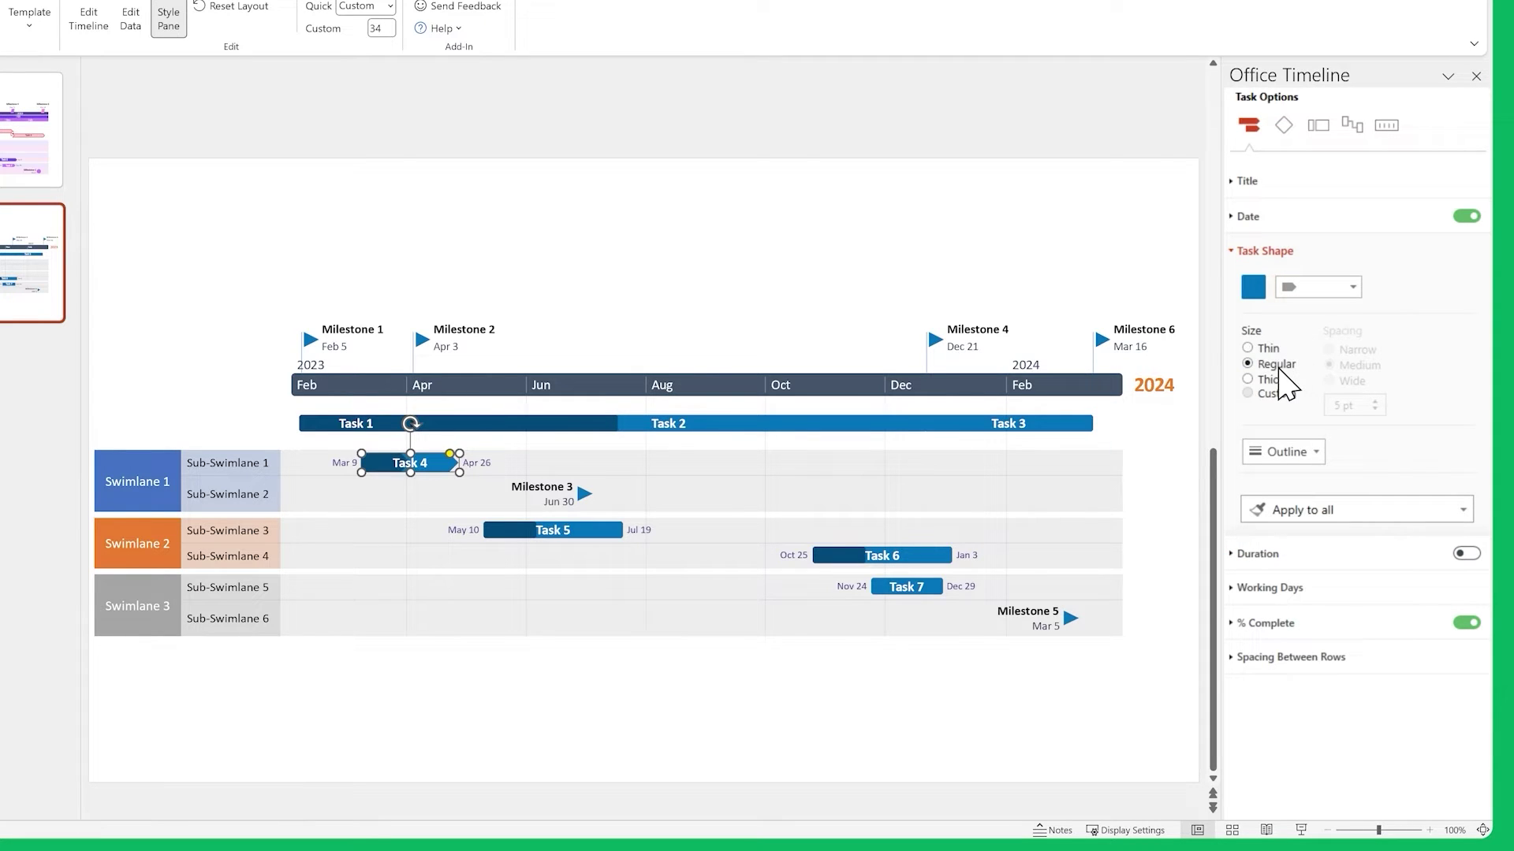
pyautogui.click(1448, 623)
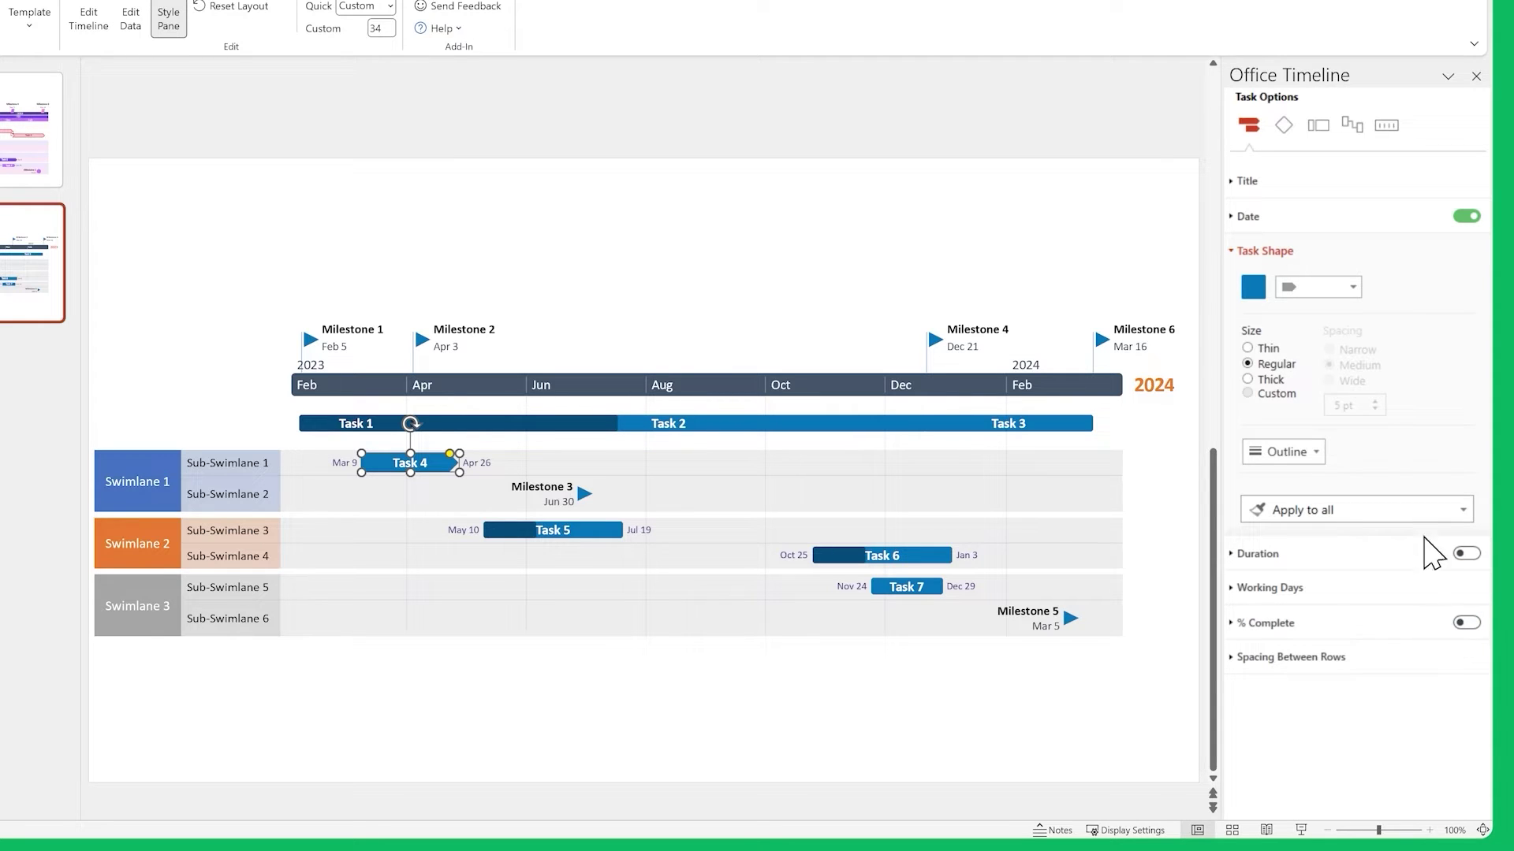
# Apply Task 4's arrow shape and bar size to all tasks
pyautogui.click(1419, 511)
pyautogui.click(1258, 610)
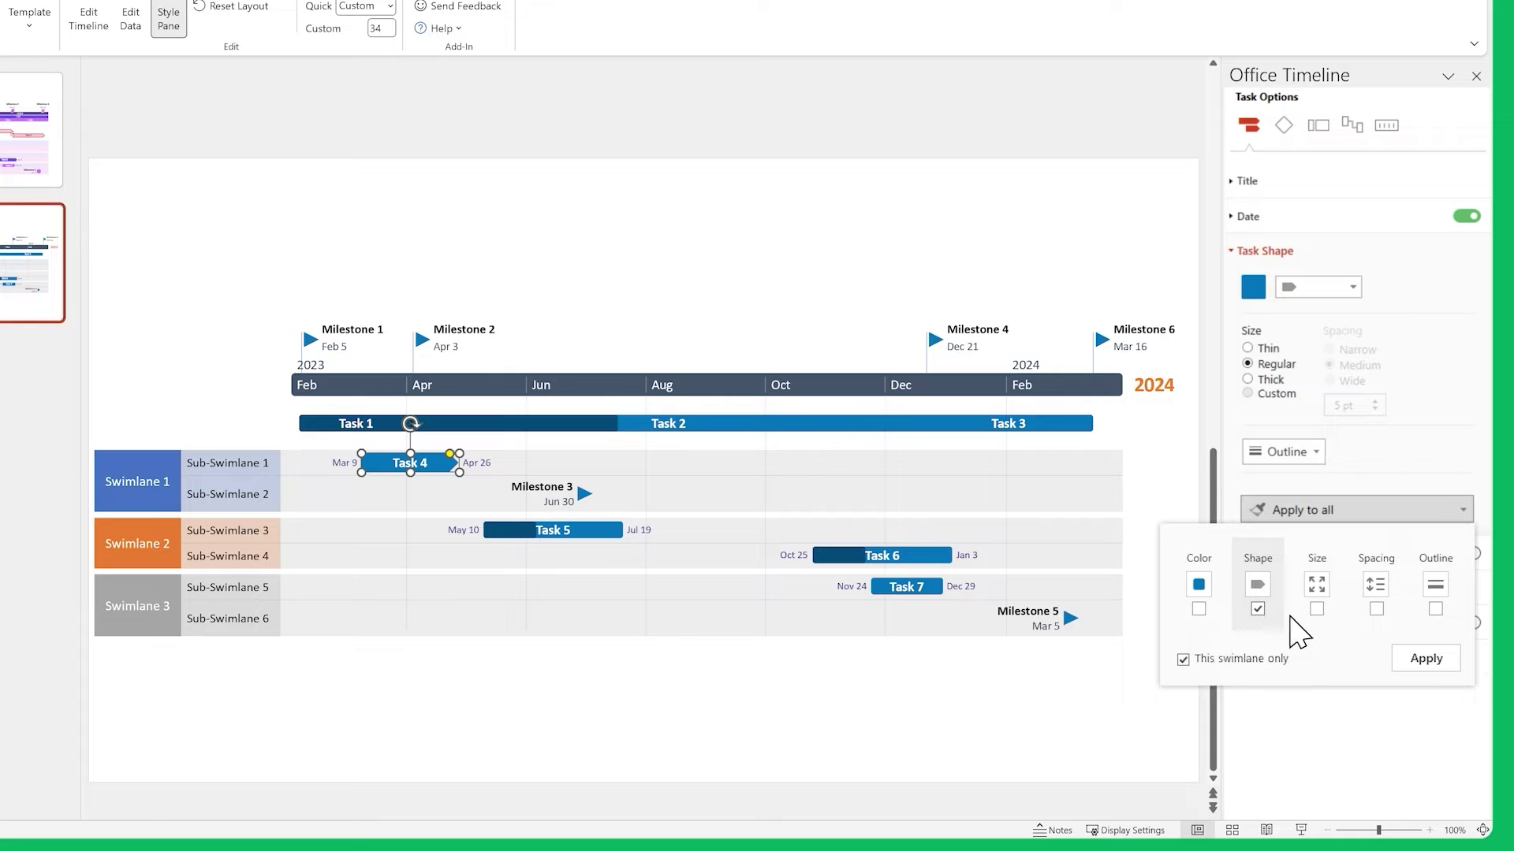
pyautogui.click(1319, 616)
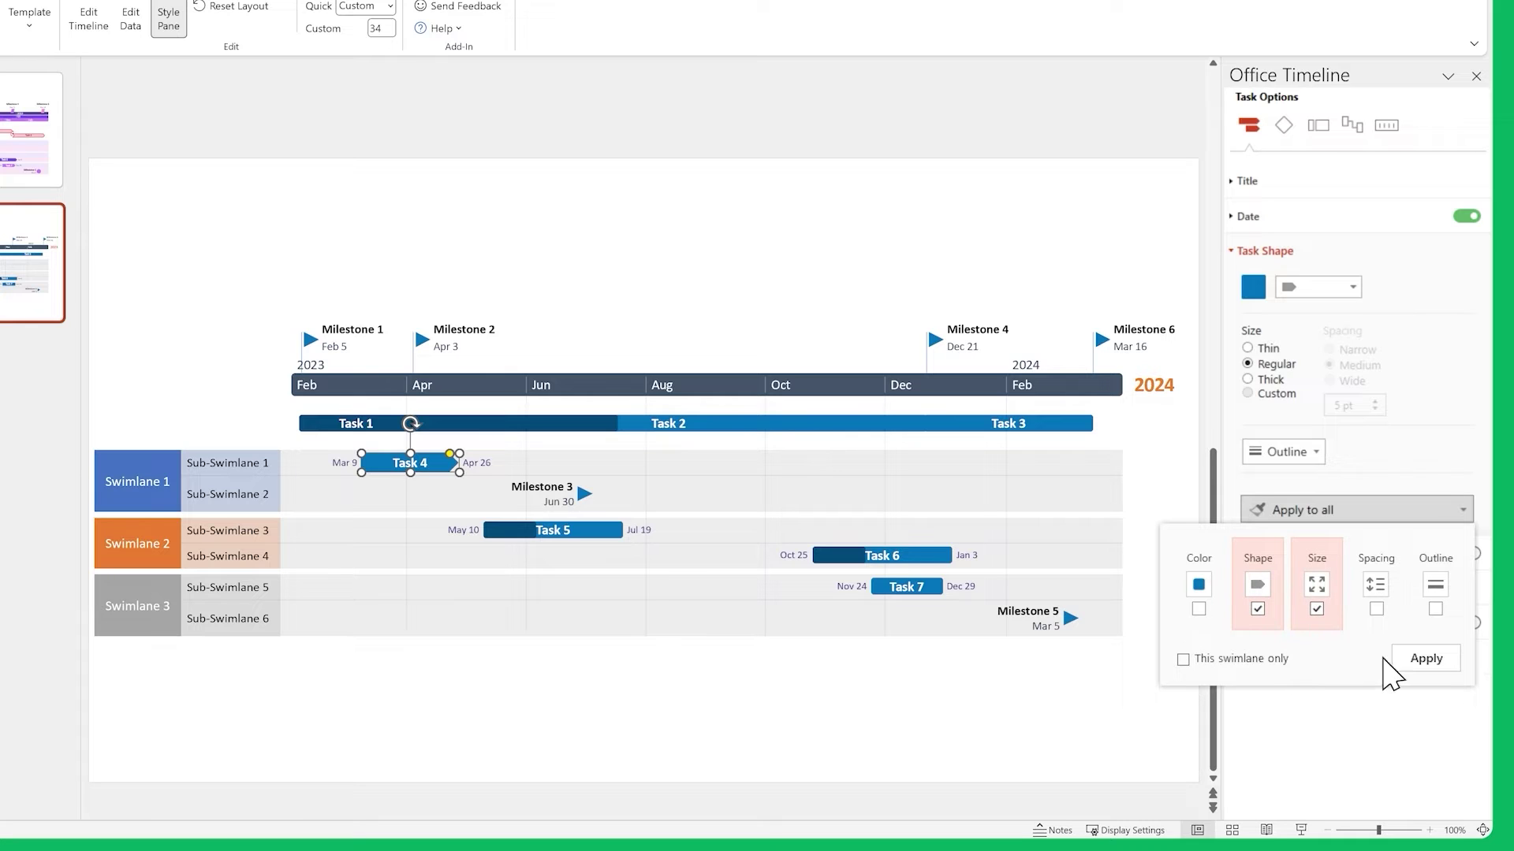
pyautogui.click(1423, 662)
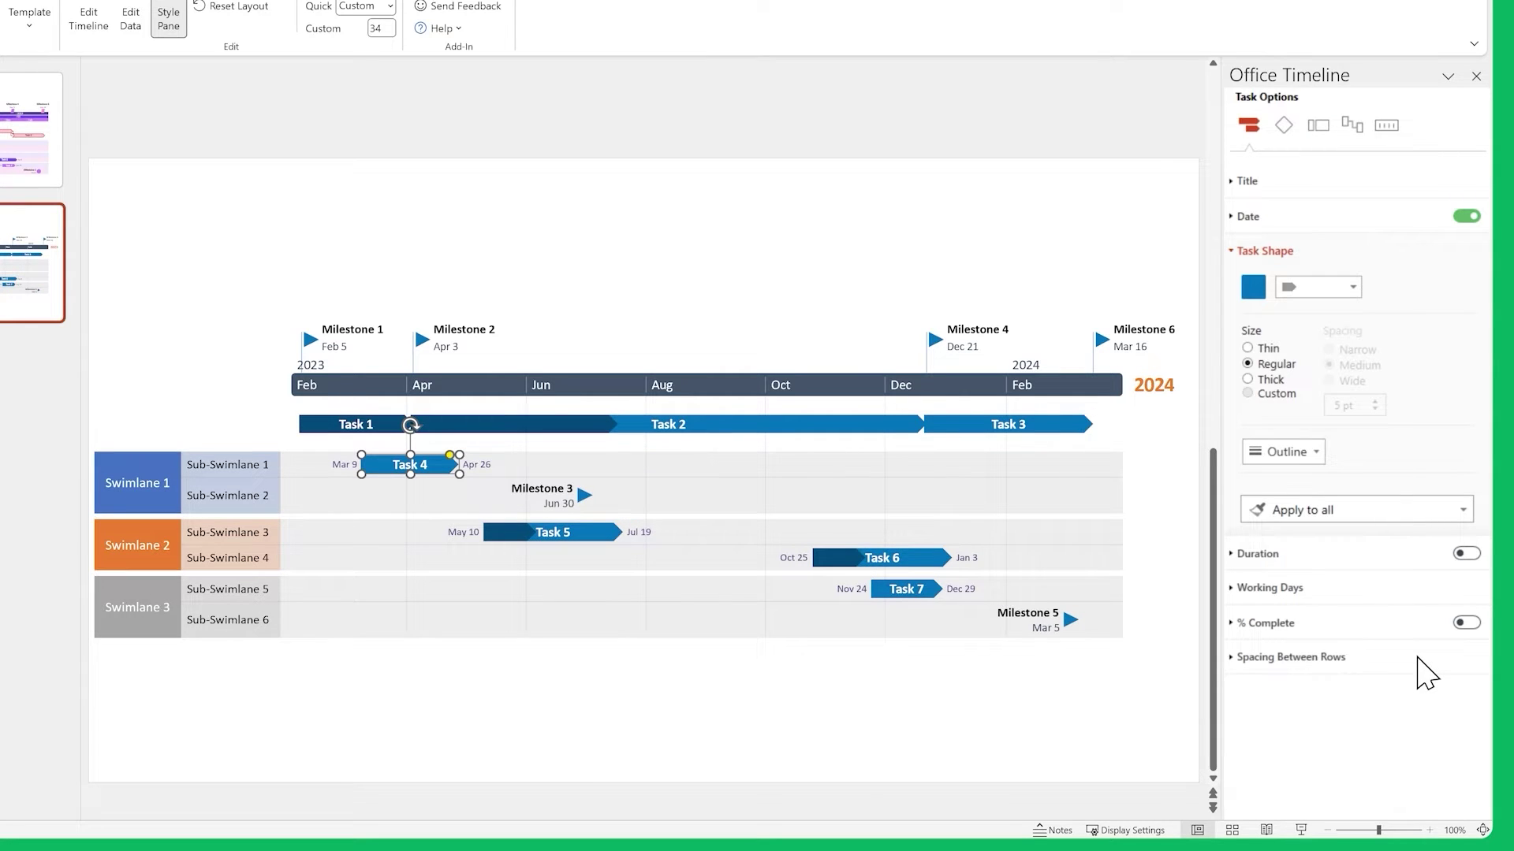
pyautogui.click(1355, 252)
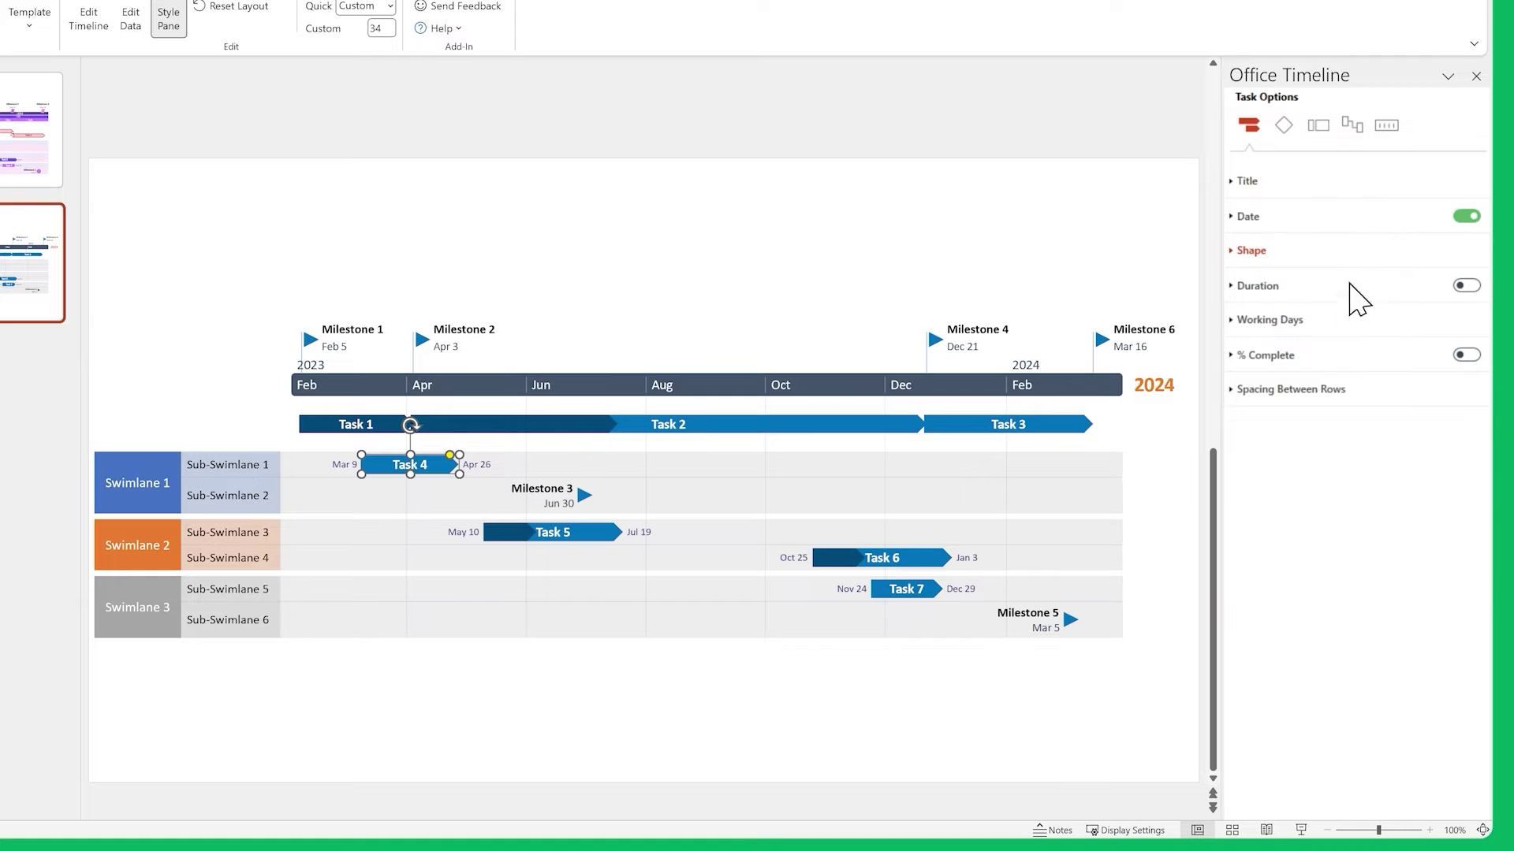
# Hide percent-complete shading on every task across the swimlanes
pyautogui.click(1339, 356)
pyautogui.click(1360, 584)
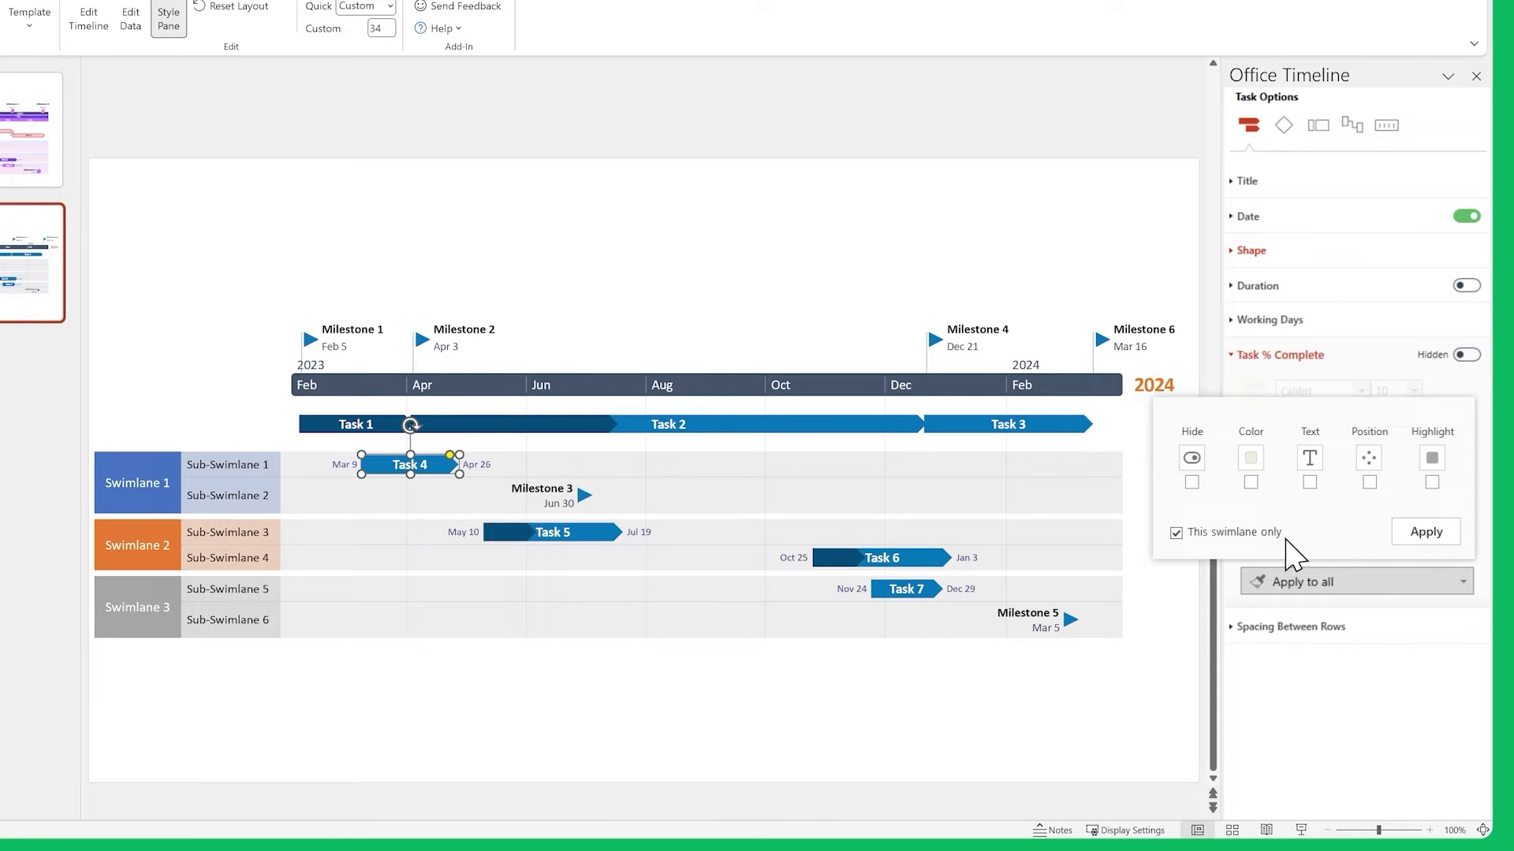
pyautogui.click(1192, 482)
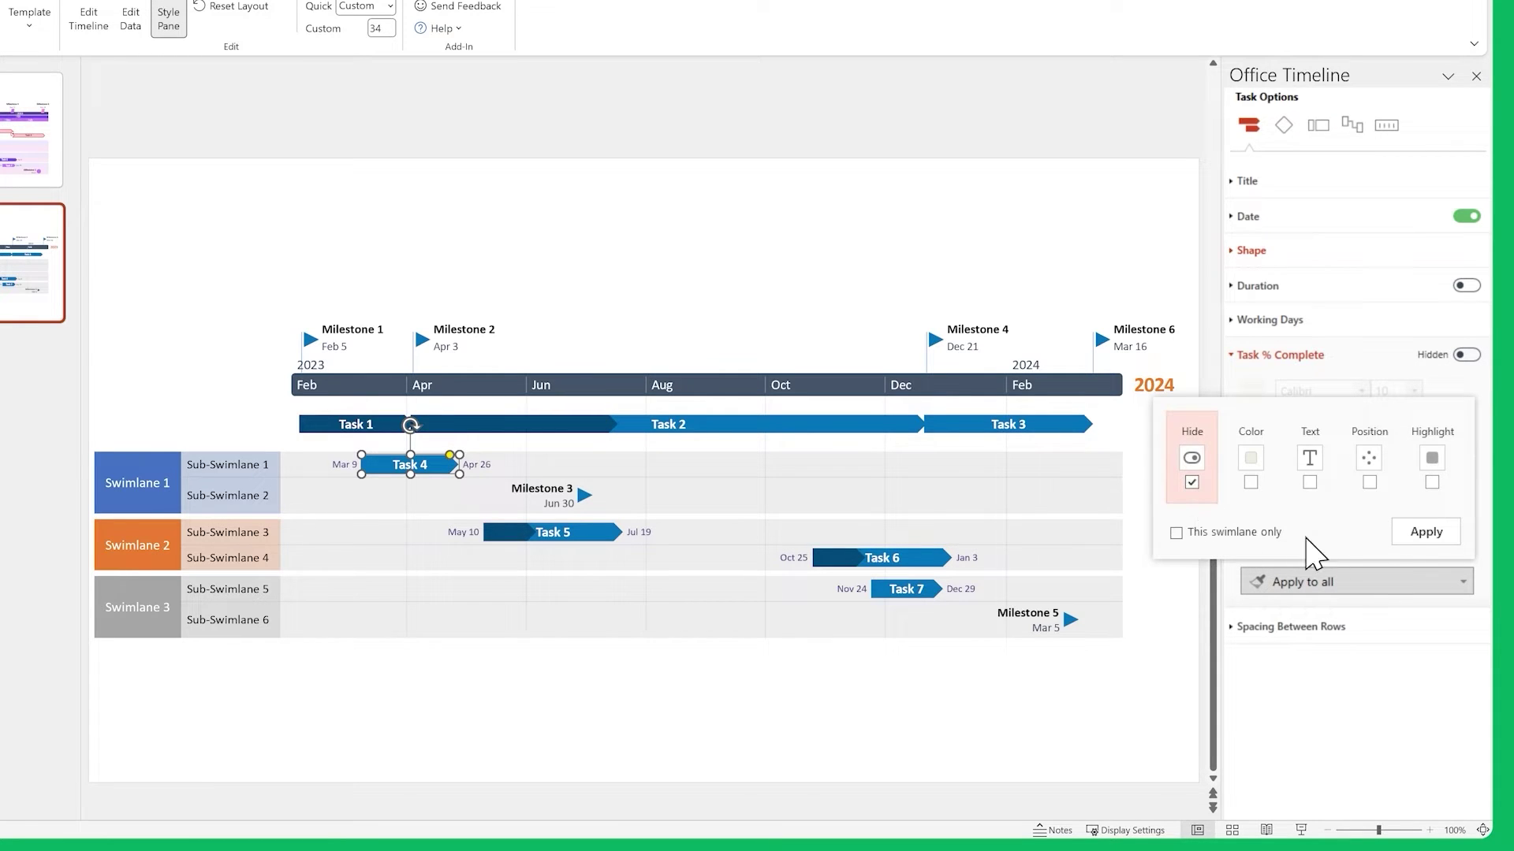
pyautogui.click(1415, 533)
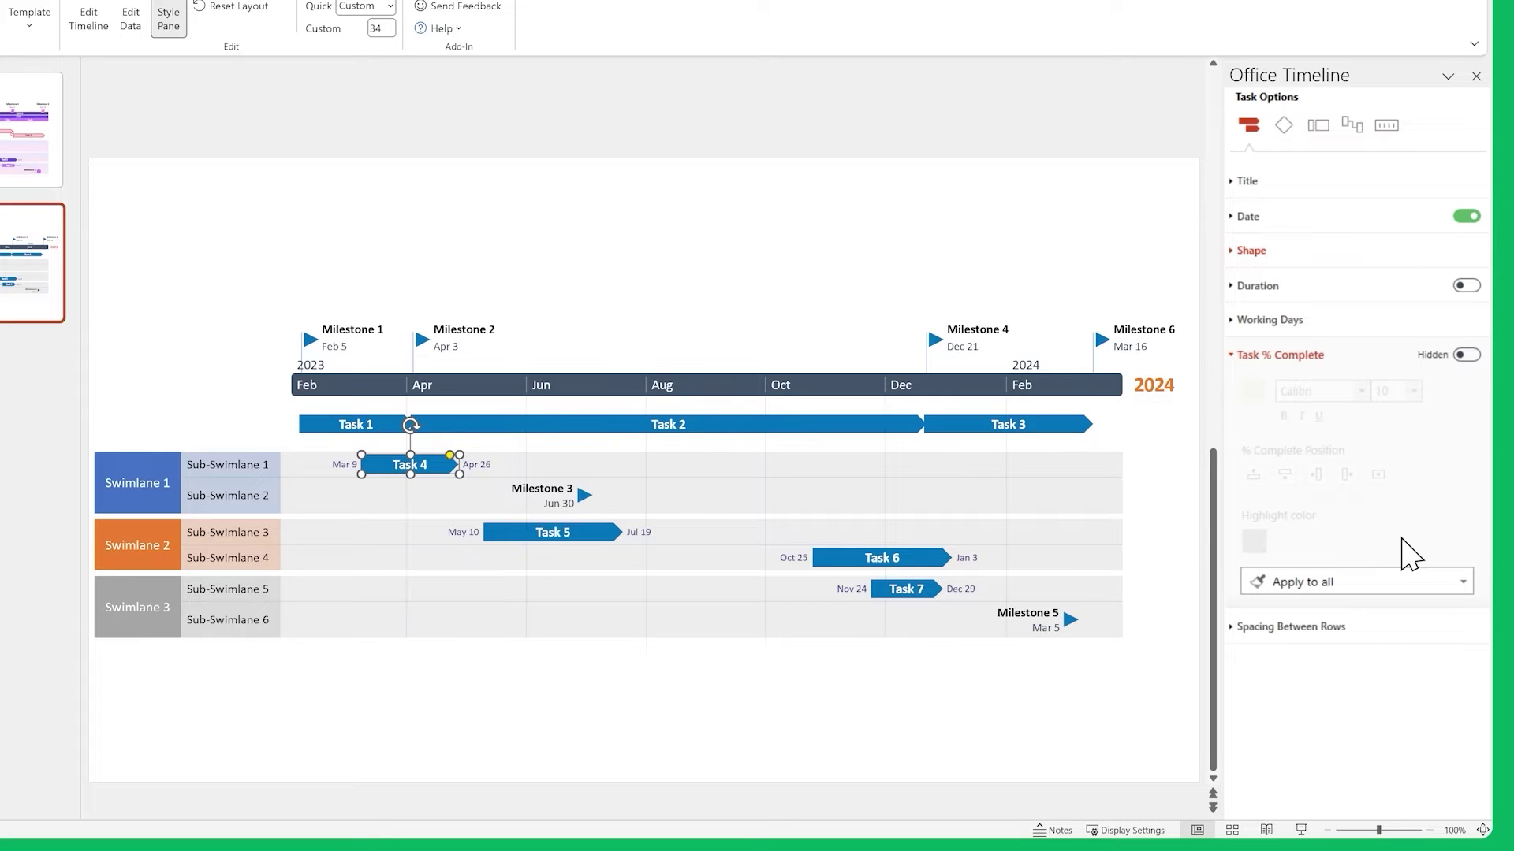
# Give Tasks 2 and 3 chevron task shapes
pyautogui.click(906, 430)
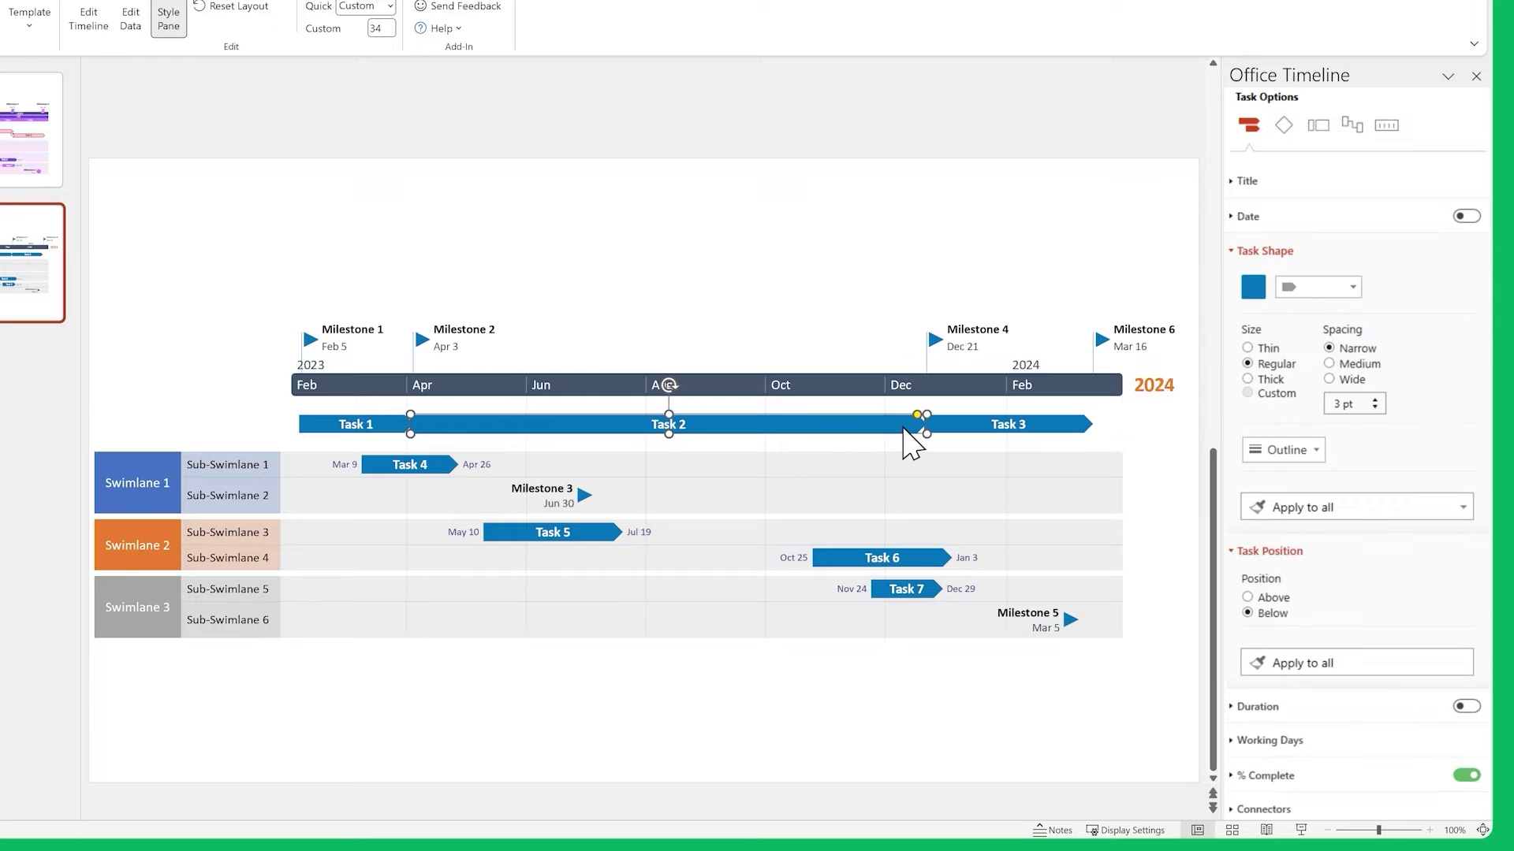
pyautogui.keyDown('shift'); pyautogui.click(947, 428); pyautogui.keyUp('shift')
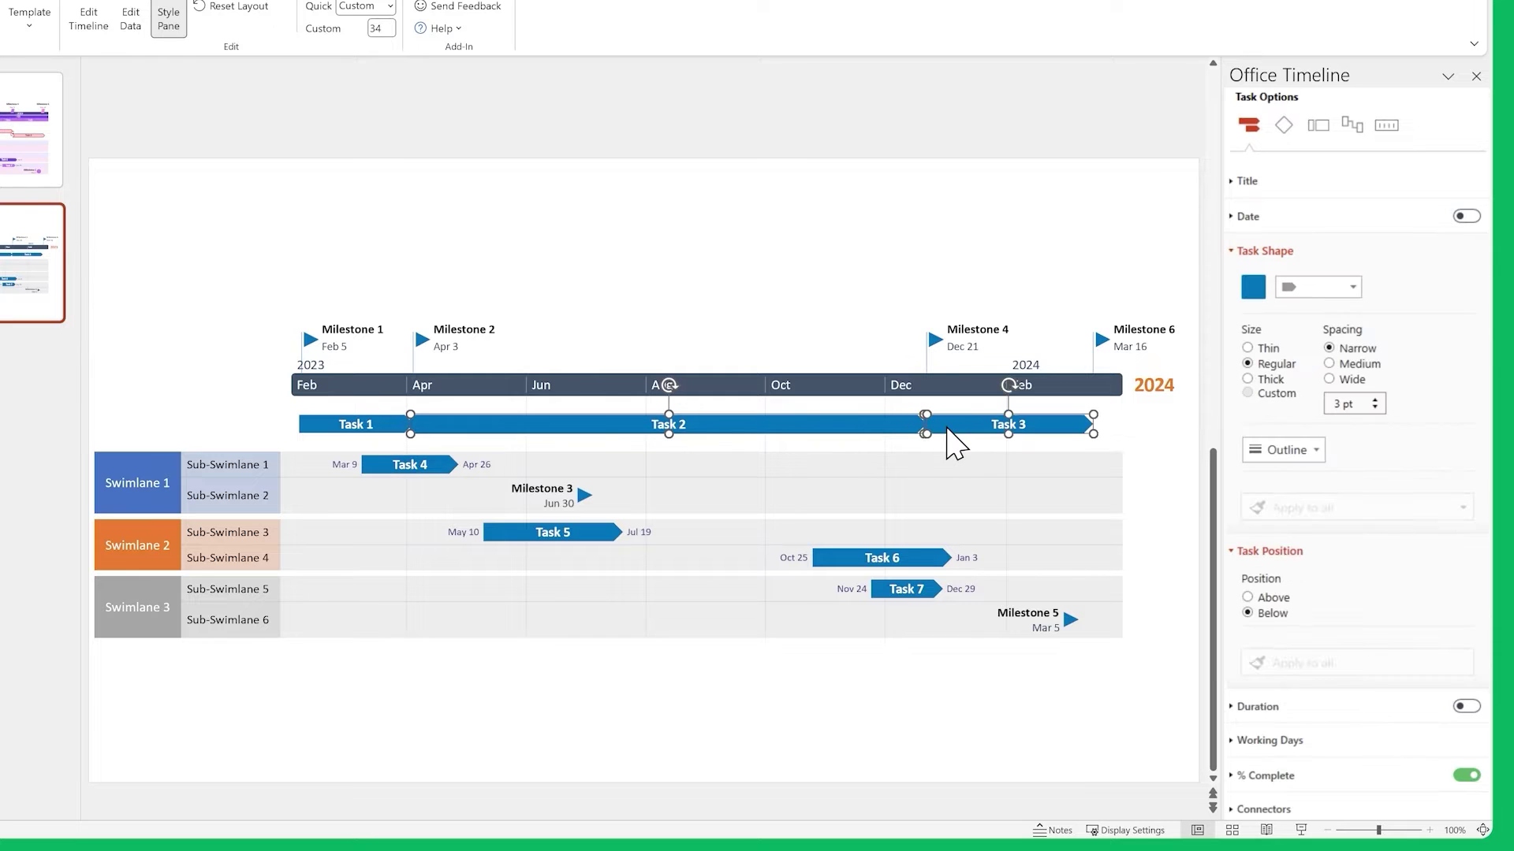
pyautogui.click(1344, 289)
pyautogui.click(1325, 347)
# Colour Tasks 1 and 4 dark purple with a custom task colour
pyautogui.click(410, 465)
pyautogui.click(1253, 287)
pyautogui.click(1338, 443)
pyautogui.click(1356, 595)
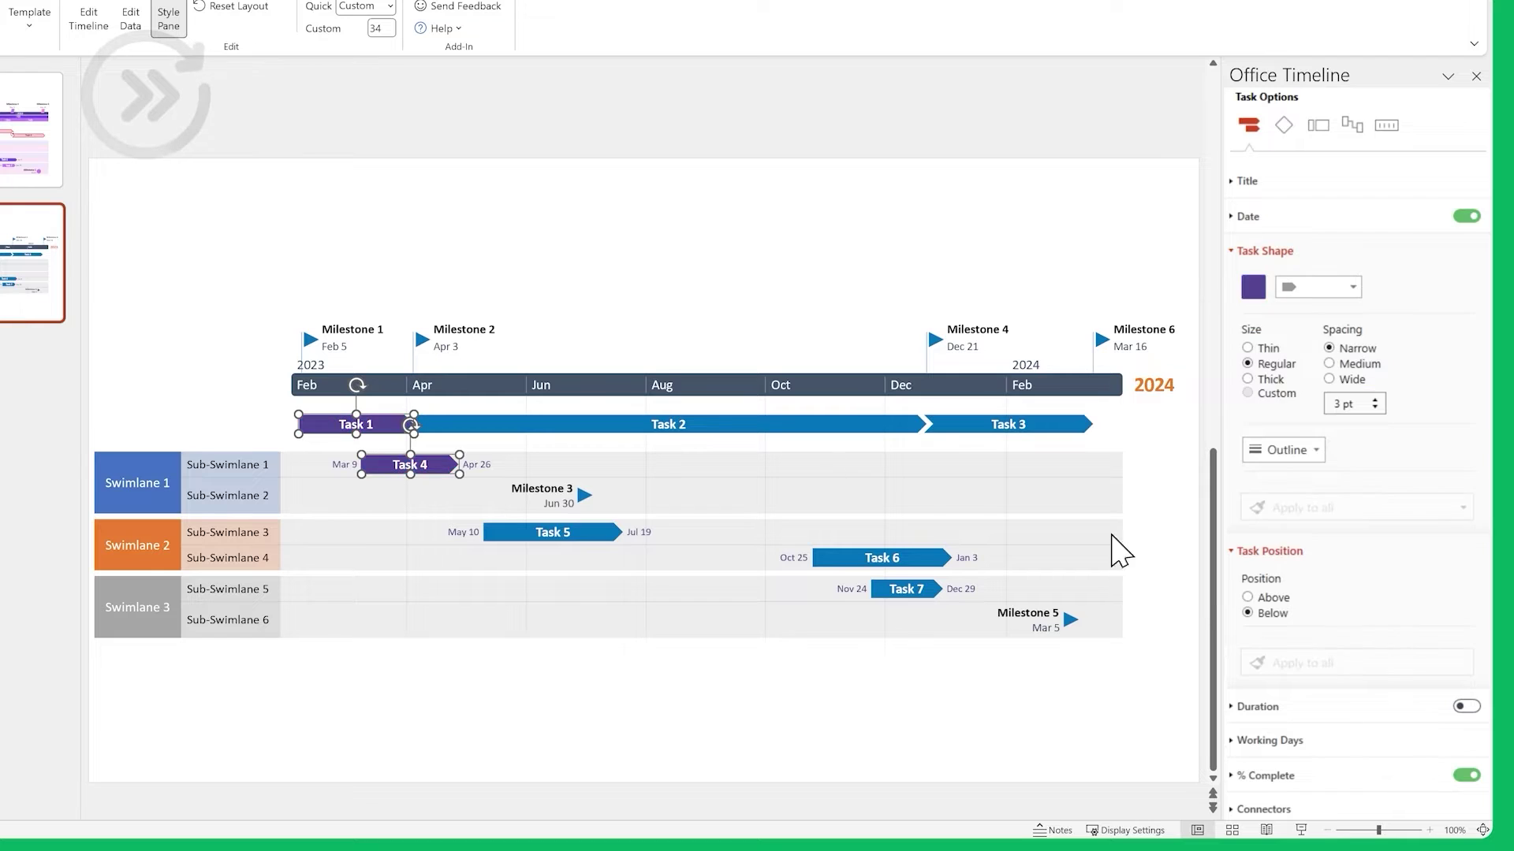
pyautogui.click(552, 532)
# Colour Tasks 2, 5 and 6 purple
pyautogui.keyDown('shift'); pyautogui.click(881, 557); pyautogui.keyUp('shift')
pyautogui.click(1252, 287)
pyautogui.click(1339, 443)
# Colour Tasks 3 and 7 with a custom light purple shade
pyautogui.click(1356, 595)
pyautogui.click(1008, 424)
pyautogui.keyDown('shift'); pyautogui.click(906, 589); pyautogui.keyUp('shift')
pyautogui.click(1252, 287)
pyautogui.click(1339, 443)
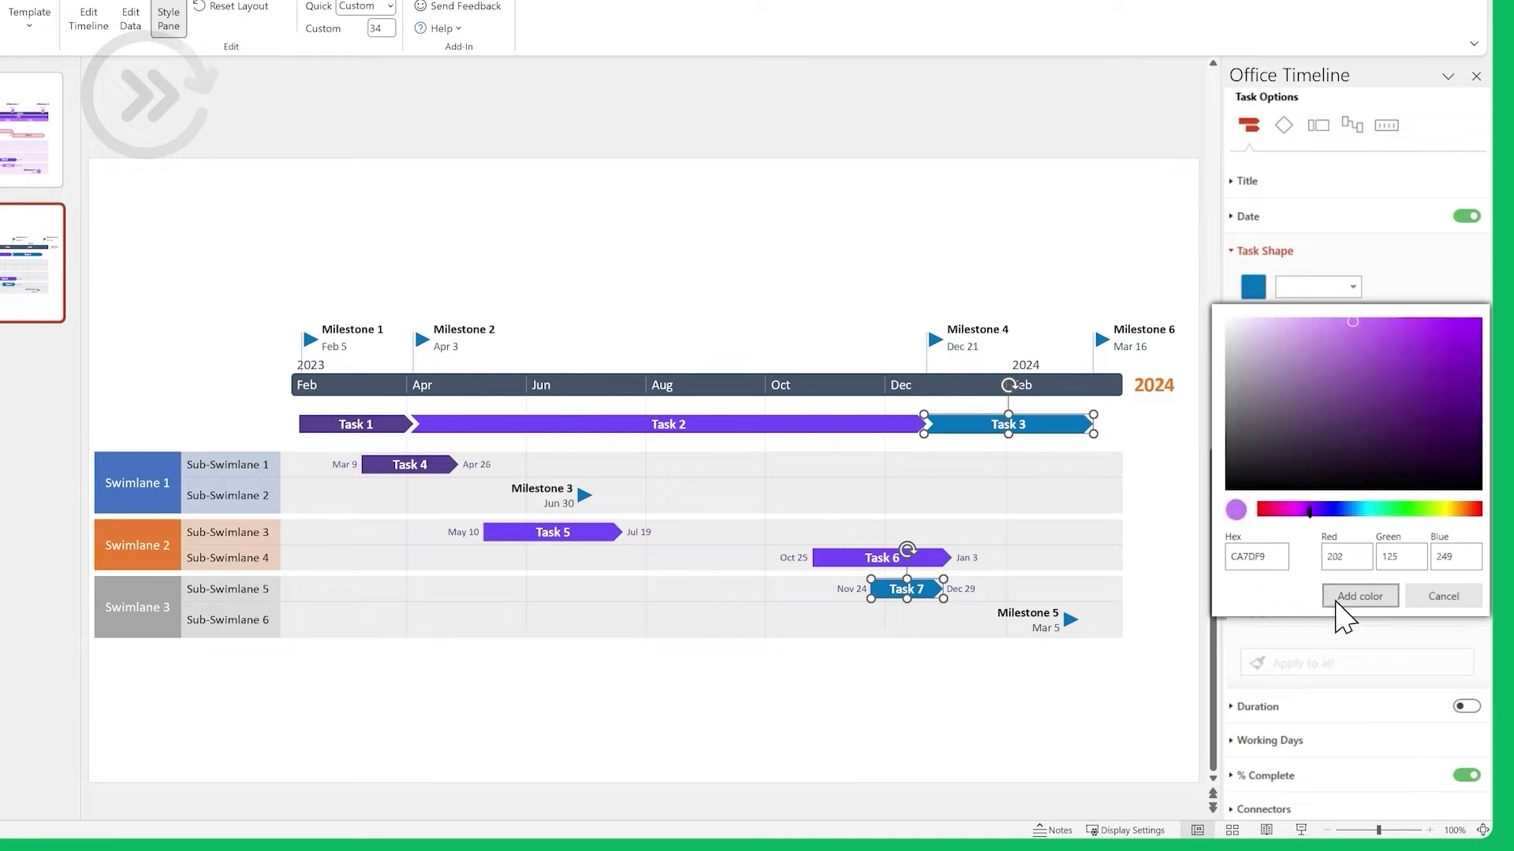
pyautogui.click(1356, 595)
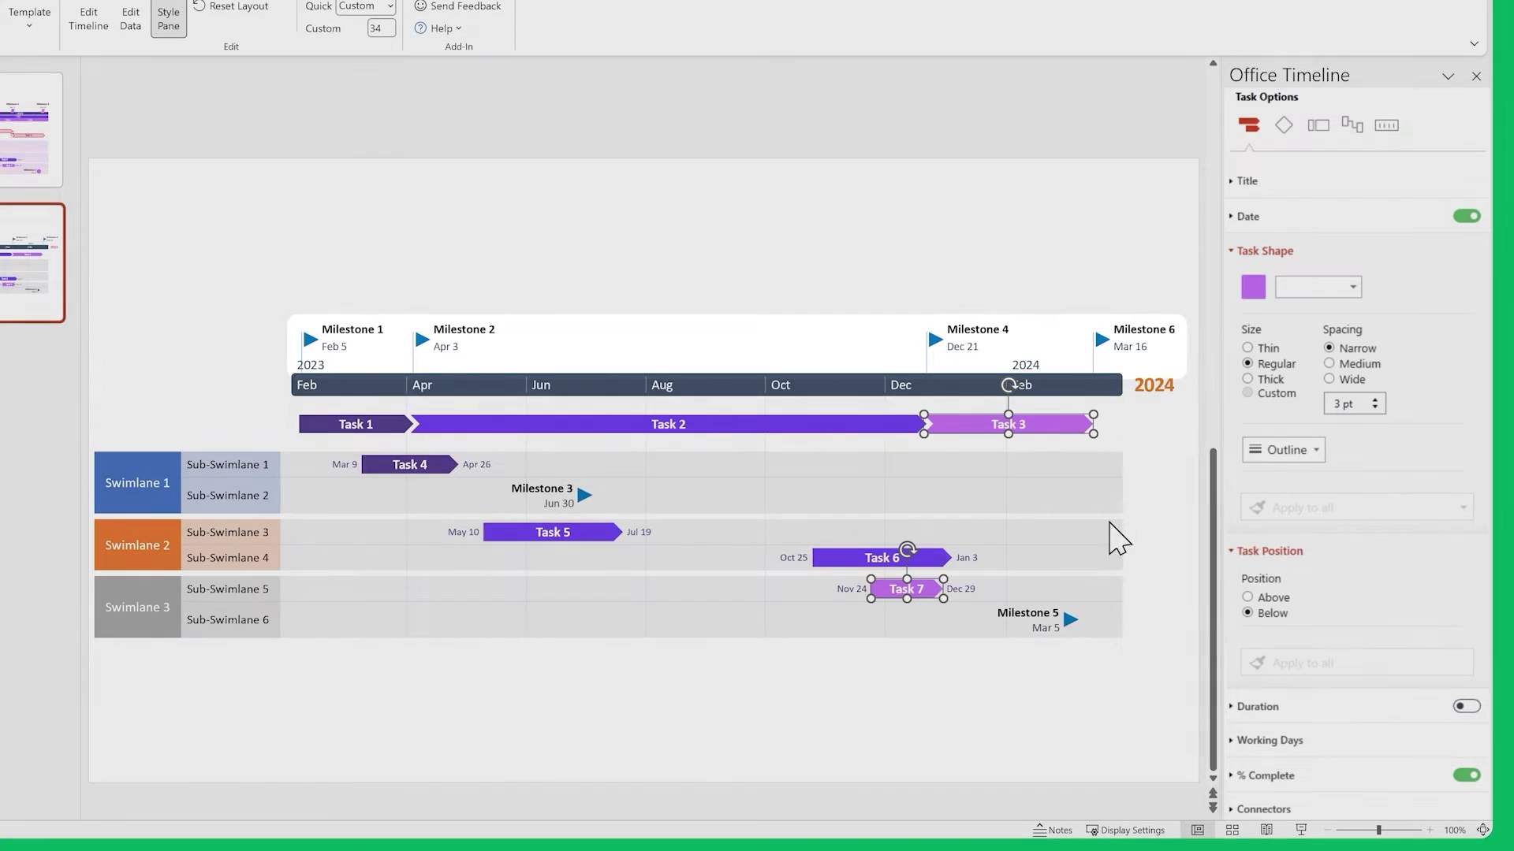
# Make the four top milestones parallelograms with 12-pt titles and 9-pt dates
pyautogui.moveTo(244, 220); pyautogui.dragTo(1120, 348)
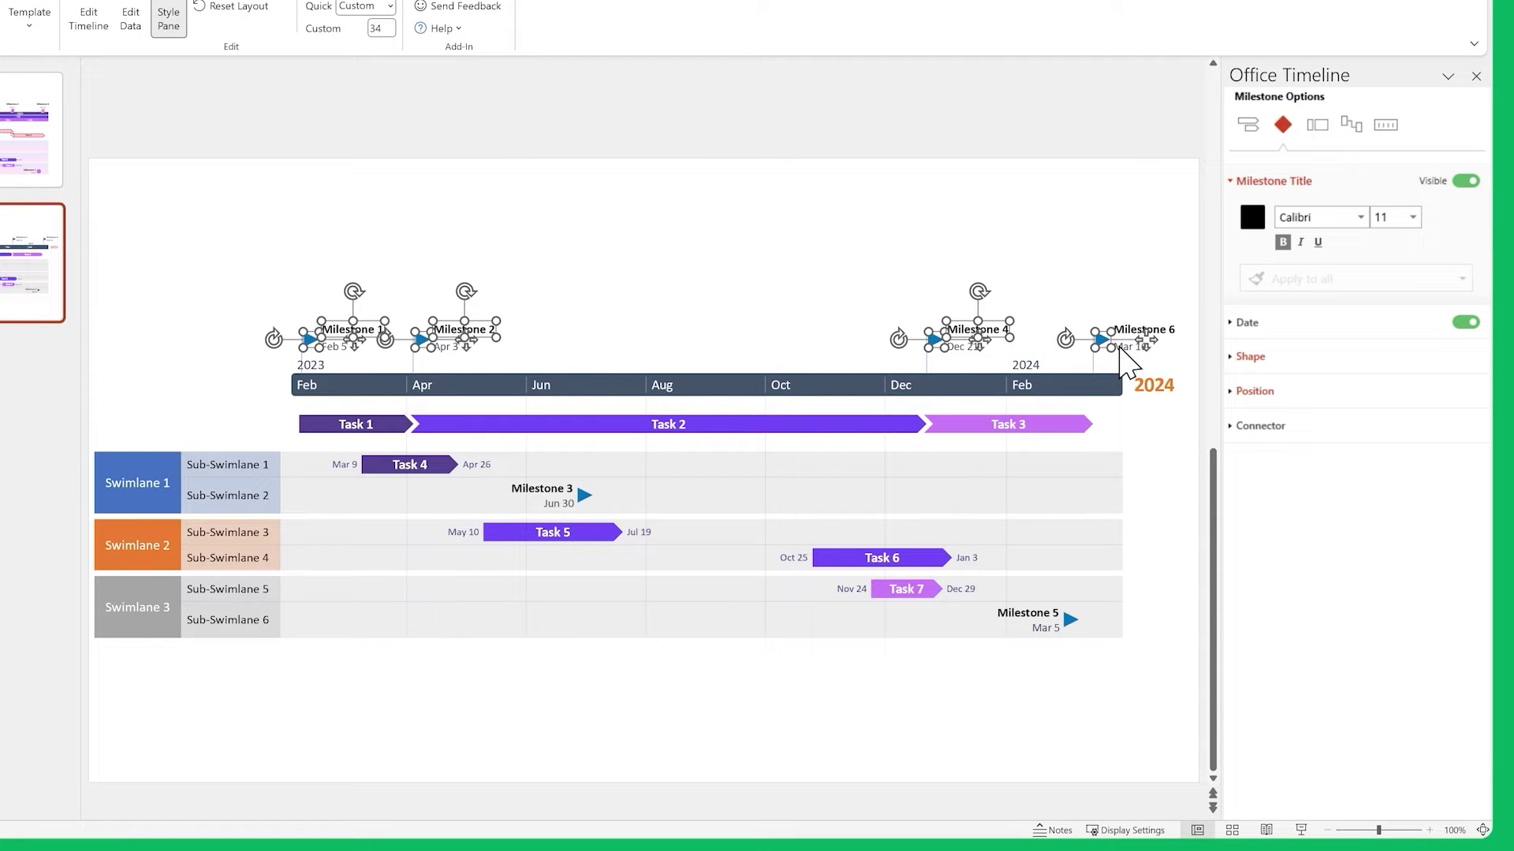
pyautogui.click(1271, 357)
pyautogui.click(1336, 395)
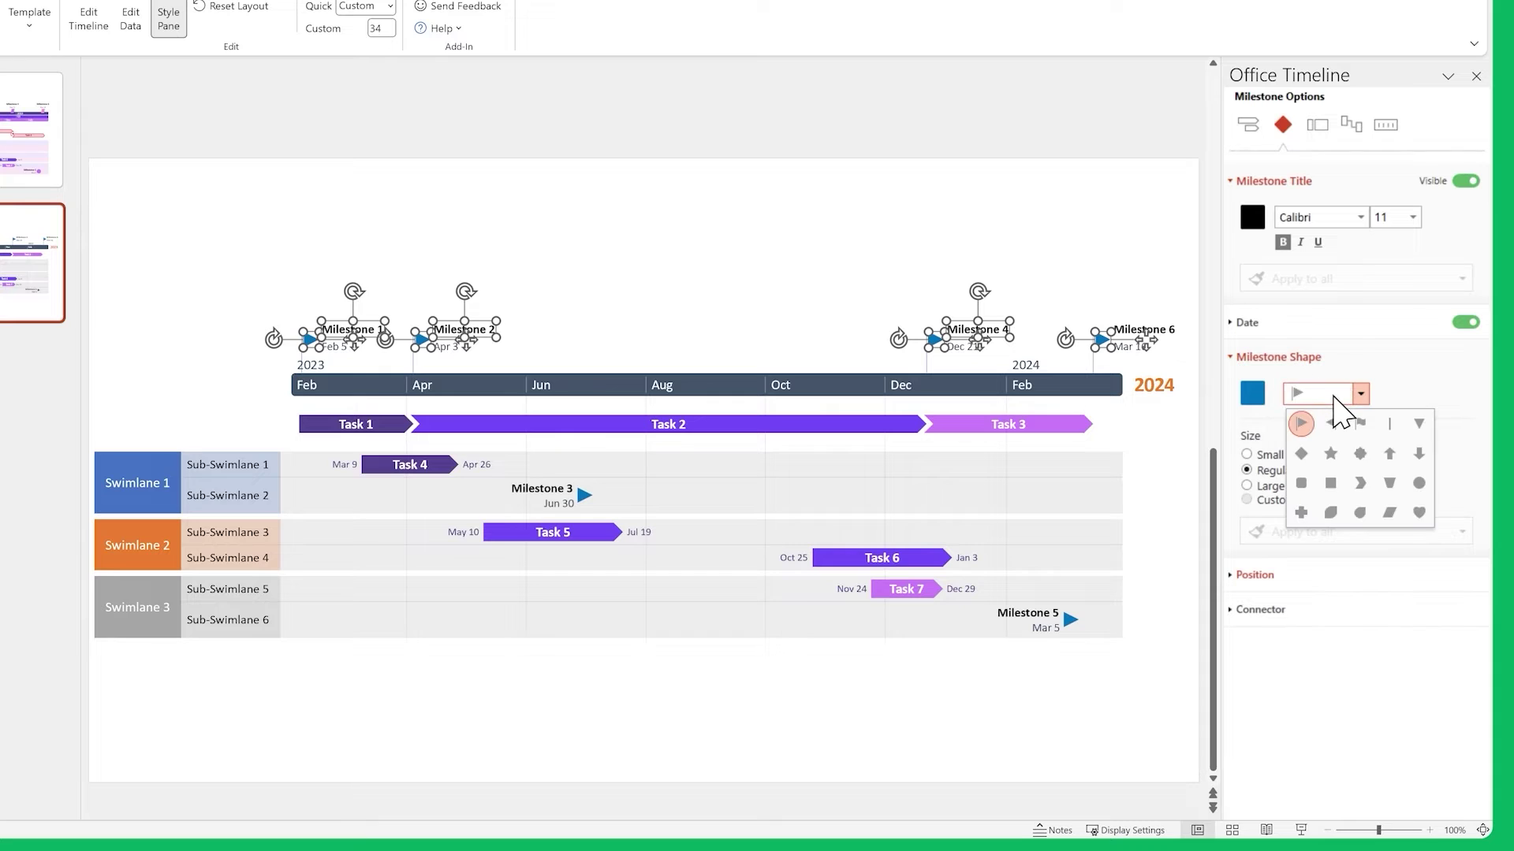
pyautogui.click(1389, 513)
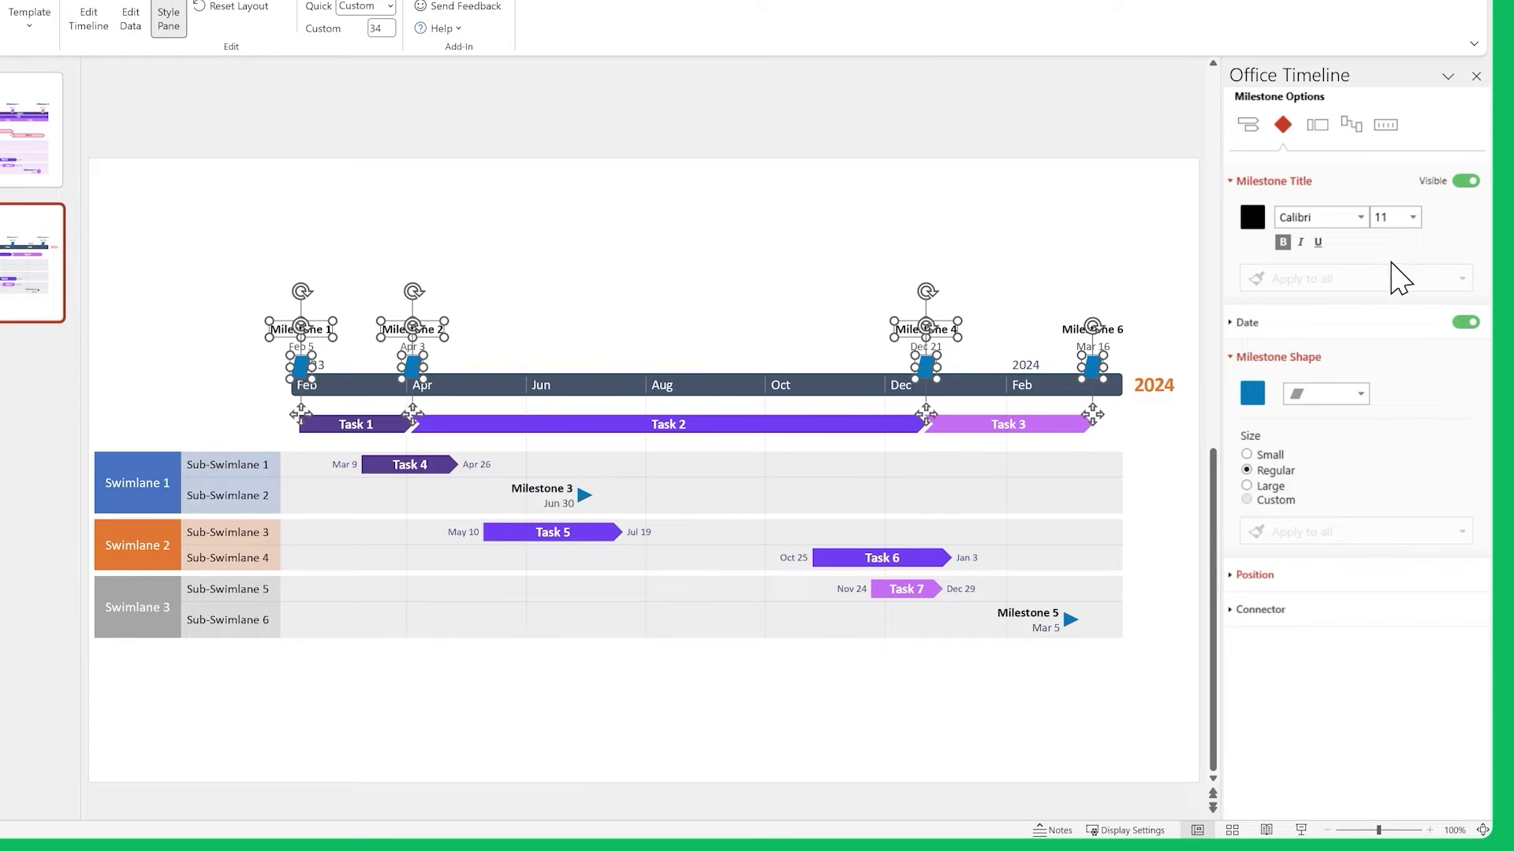
pyautogui.scroll(1, 1391, 223)
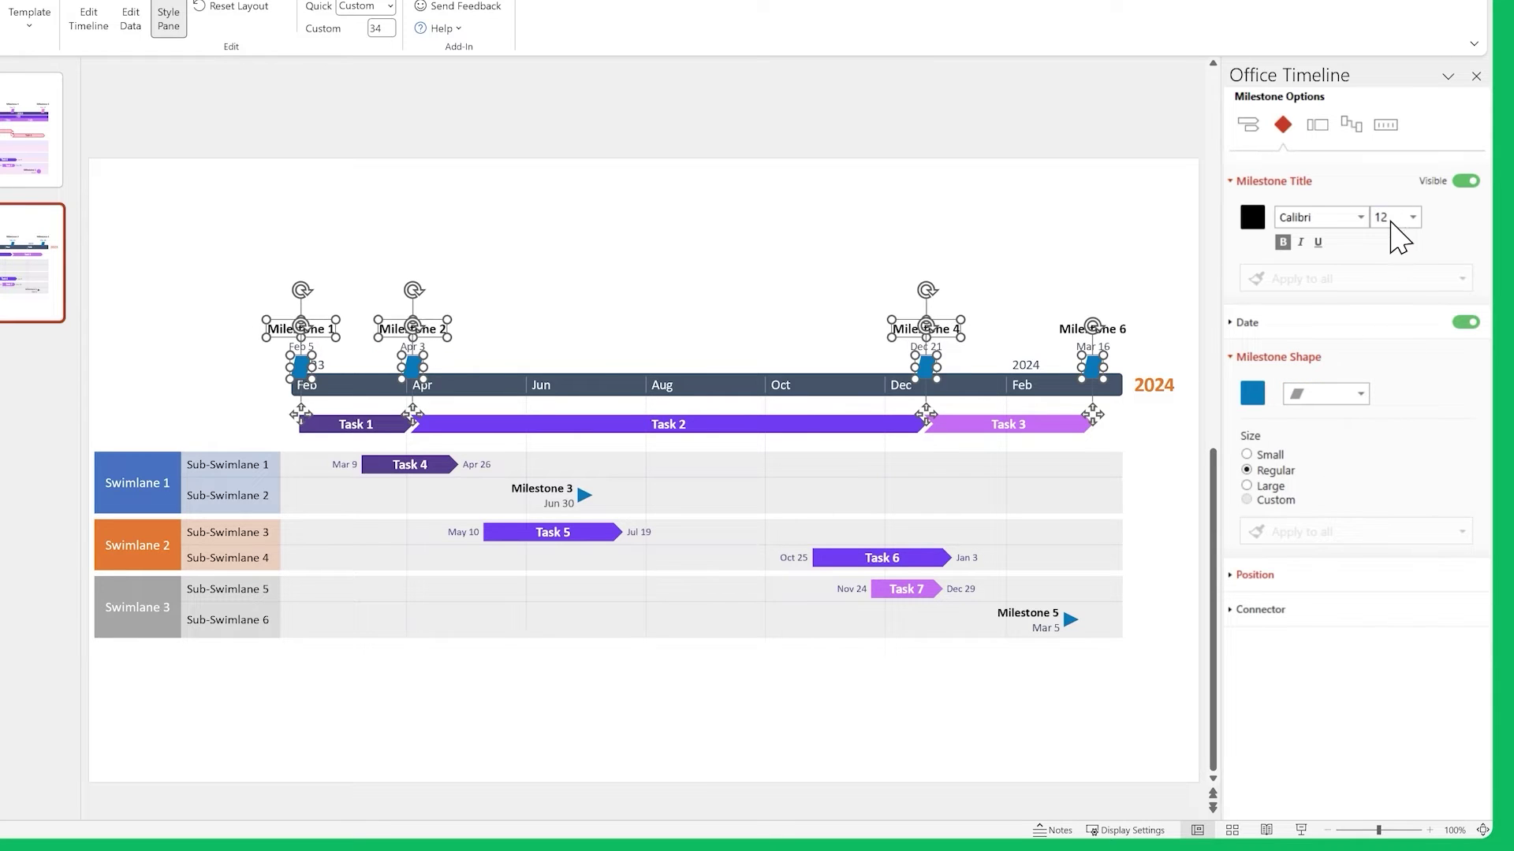
pyautogui.click(1358, 325)
pyautogui.scroll(-1, 1390, 369)
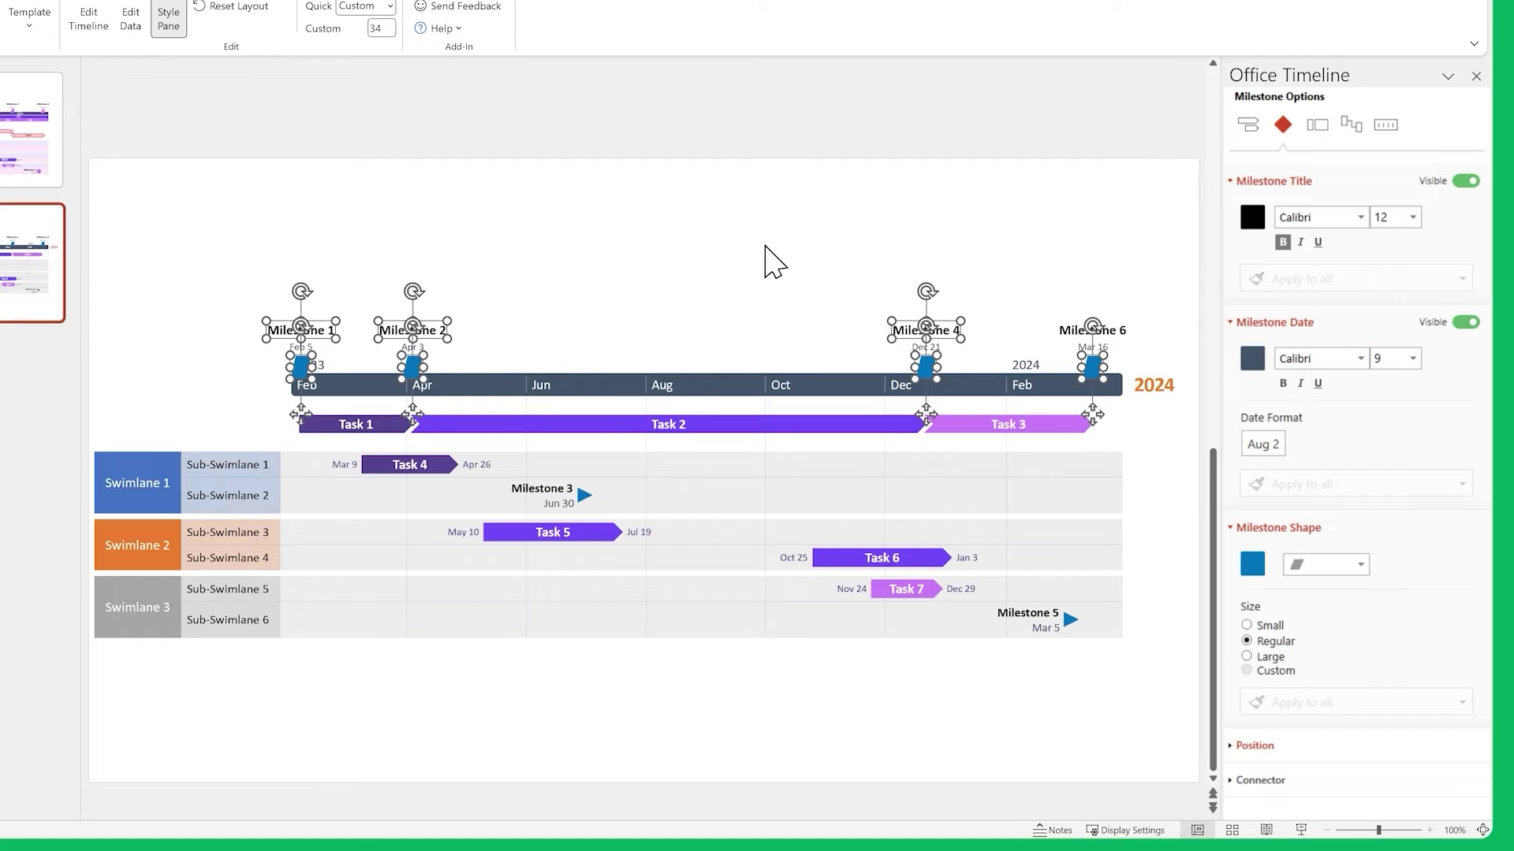
# Colour Milestone 1 pink and Milestone 2 purple with custom colours
pyautogui.click(760, 246)
pyautogui.click(300, 367)
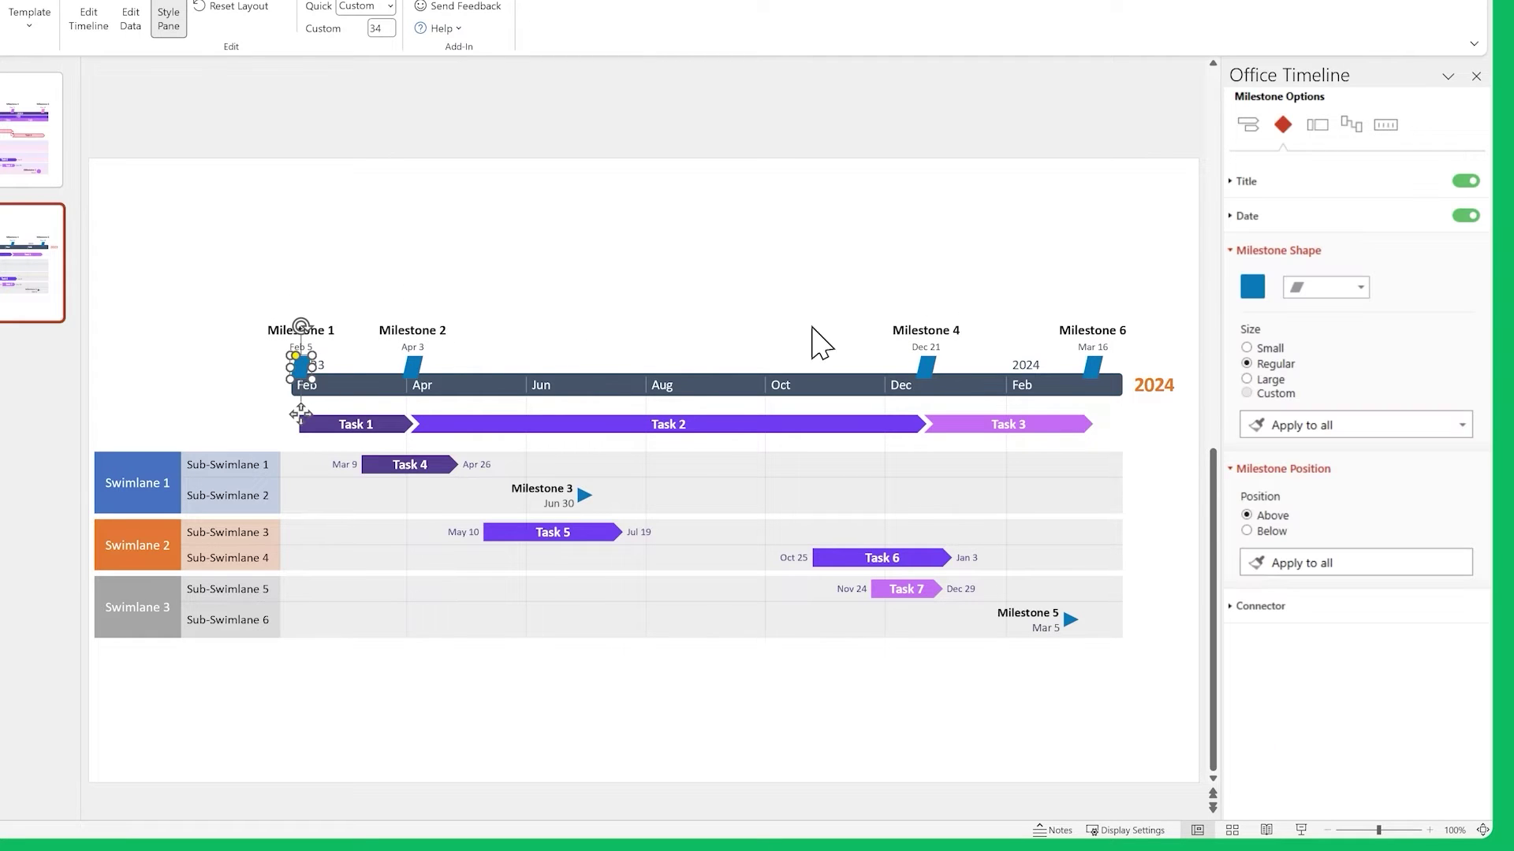
pyautogui.click(1252, 286)
pyautogui.click(1339, 443)
pyautogui.click(1358, 595)
pyautogui.click(412, 367)
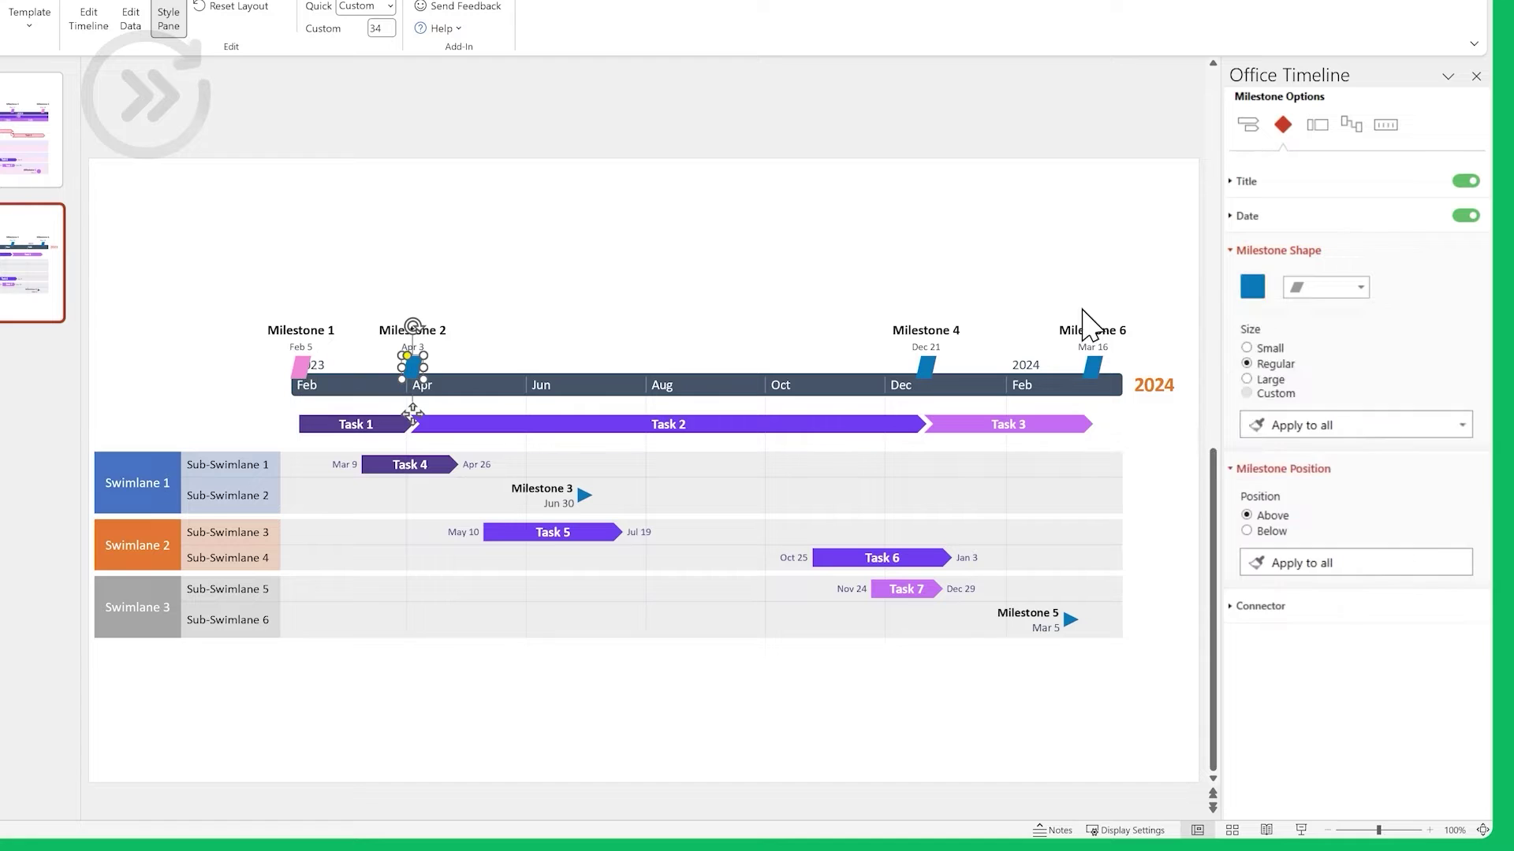
pyautogui.click(1251, 287)
pyautogui.click(1339, 443)
# Colour Milestones 4 and 6 pink with custom colours
pyautogui.click(1358, 594)
pyautogui.click(926, 367)
pyautogui.click(1252, 287)
pyautogui.click(1338, 443)
pyautogui.click(1358, 594)
pyautogui.click(1092, 367)
pyautogui.click(1252, 286)
pyautogui.click(1338, 443)
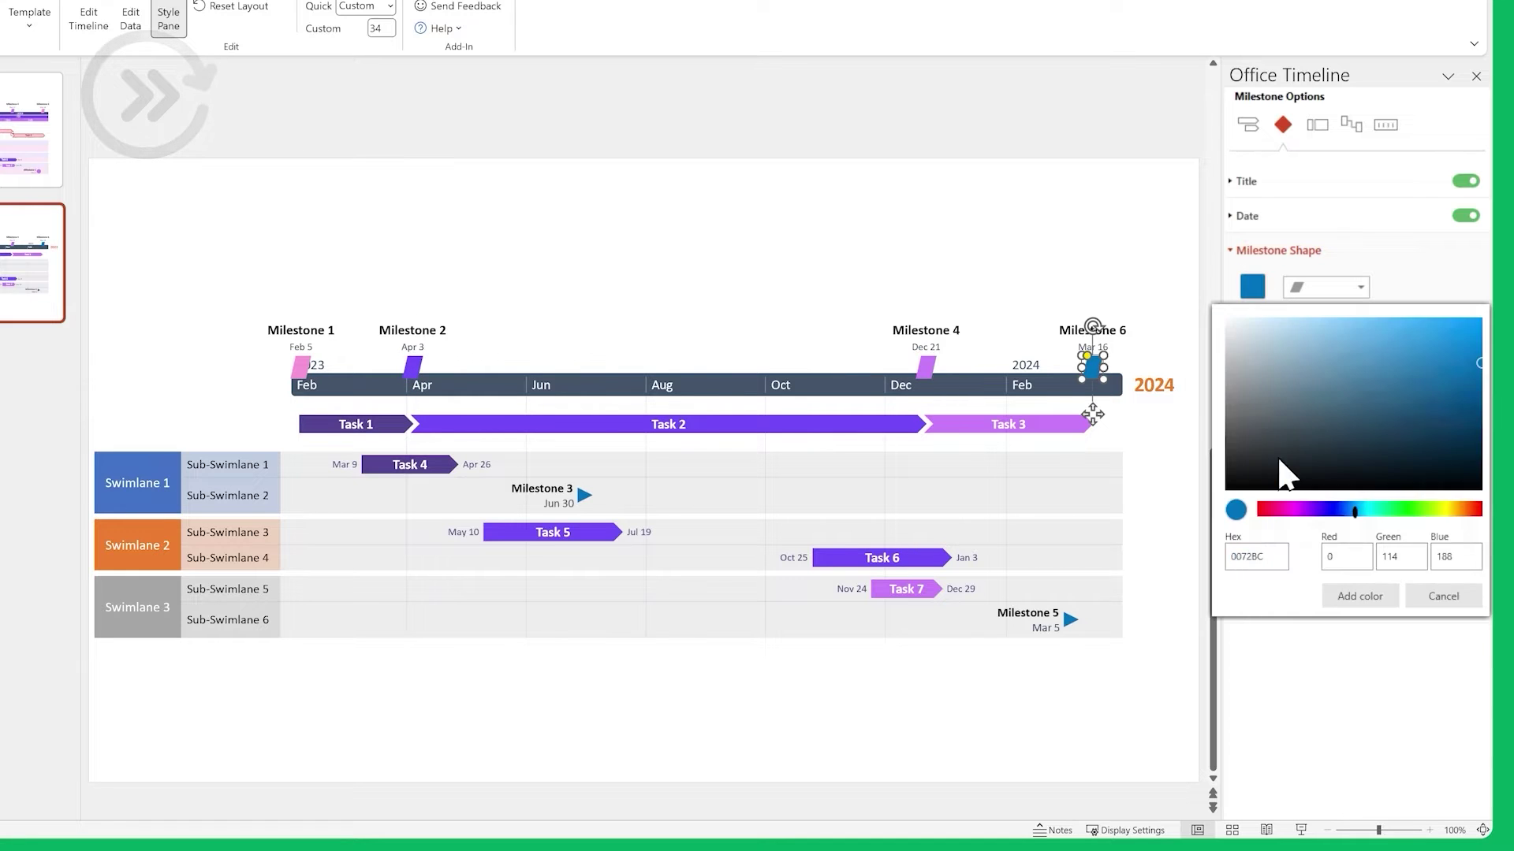
pyautogui.click(1359, 594)
# Make Milestones 3 and 5 circles with 12-pt titles
pyautogui.click(584, 495)
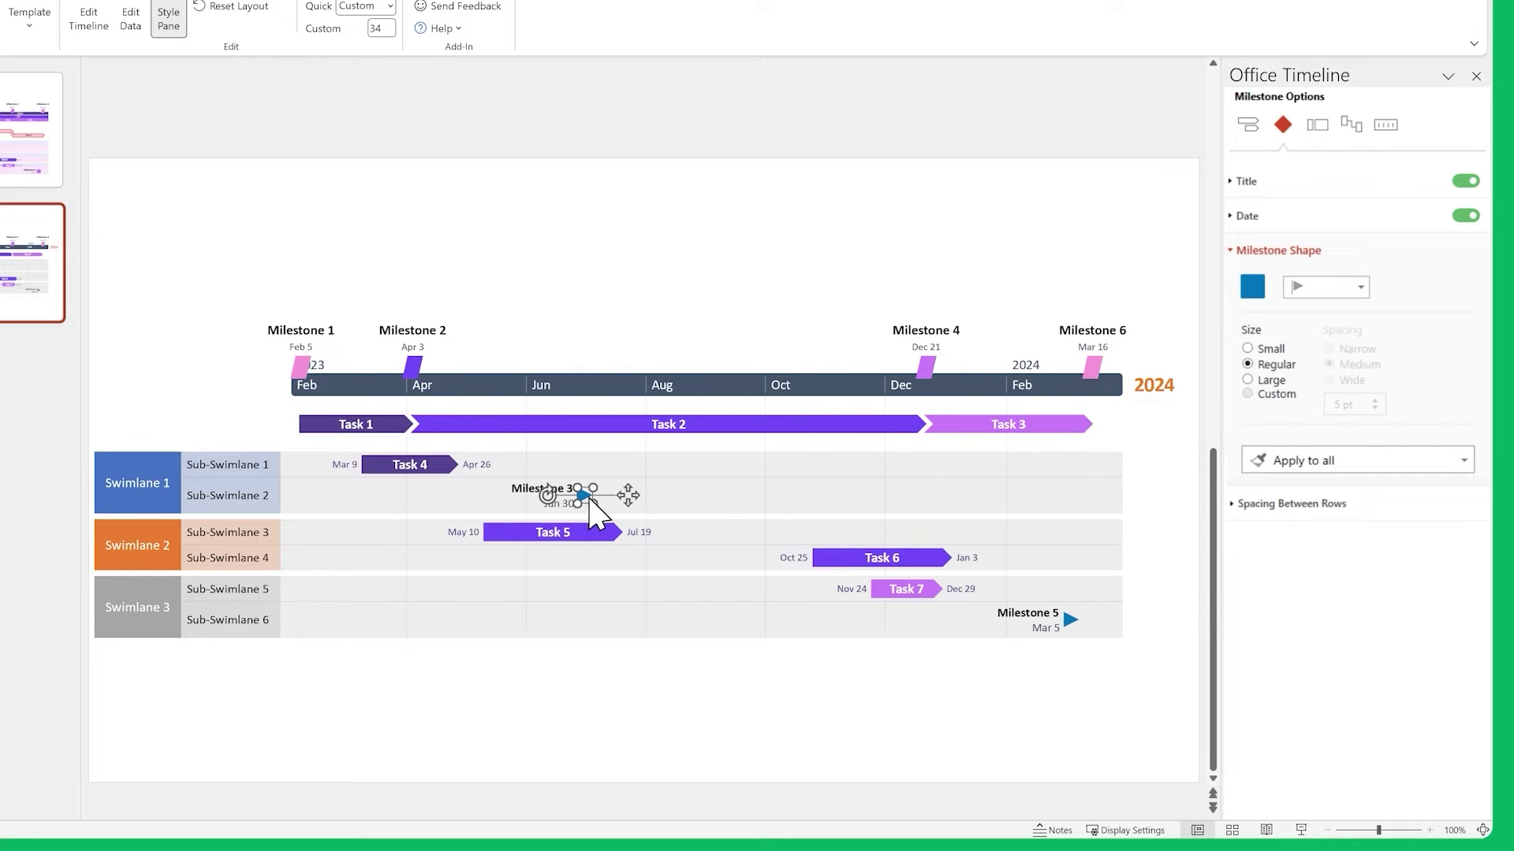
pyautogui.keyDown('shift'); pyautogui.click(1070, 620); pyautogui.keyUp('shift')
pyautogui.click(1332, 293)
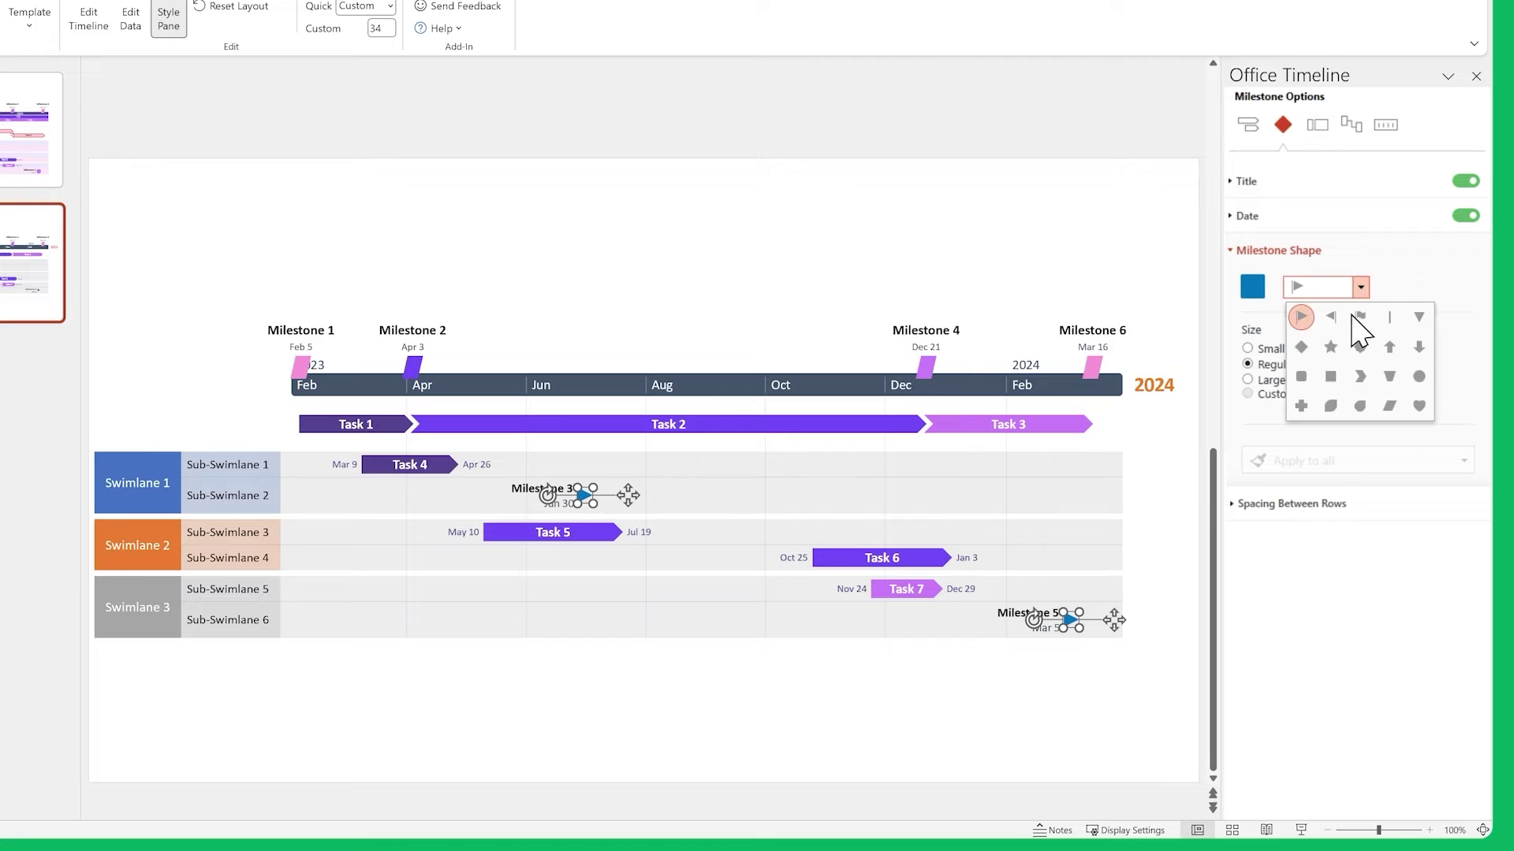
pyautogui.click(1419, 378)
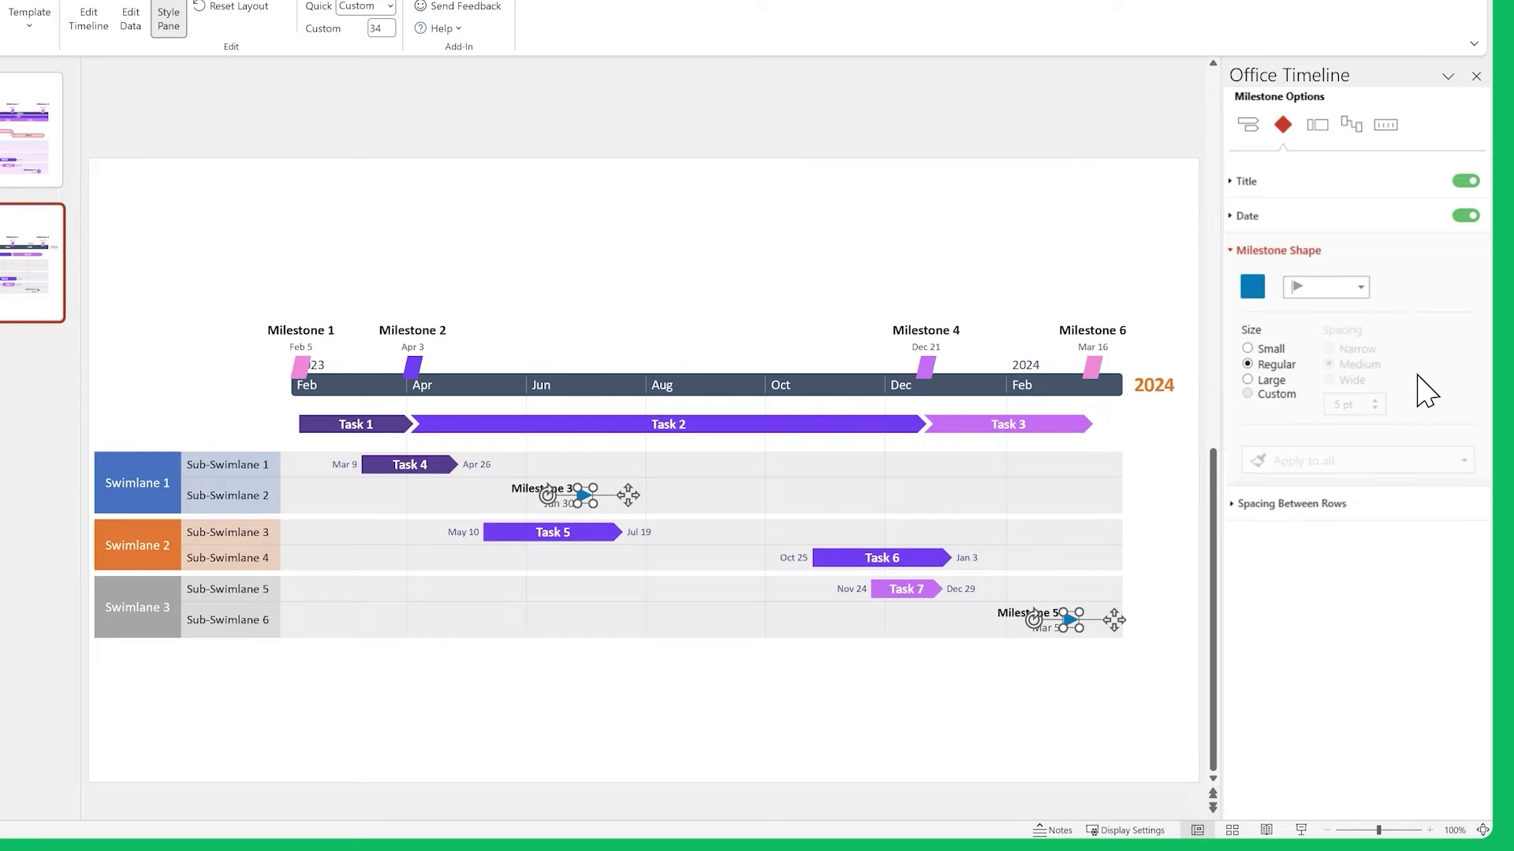
pyautogui.click(1375, 182)
pyautogui.write('12')
pyautogui.press('Return')
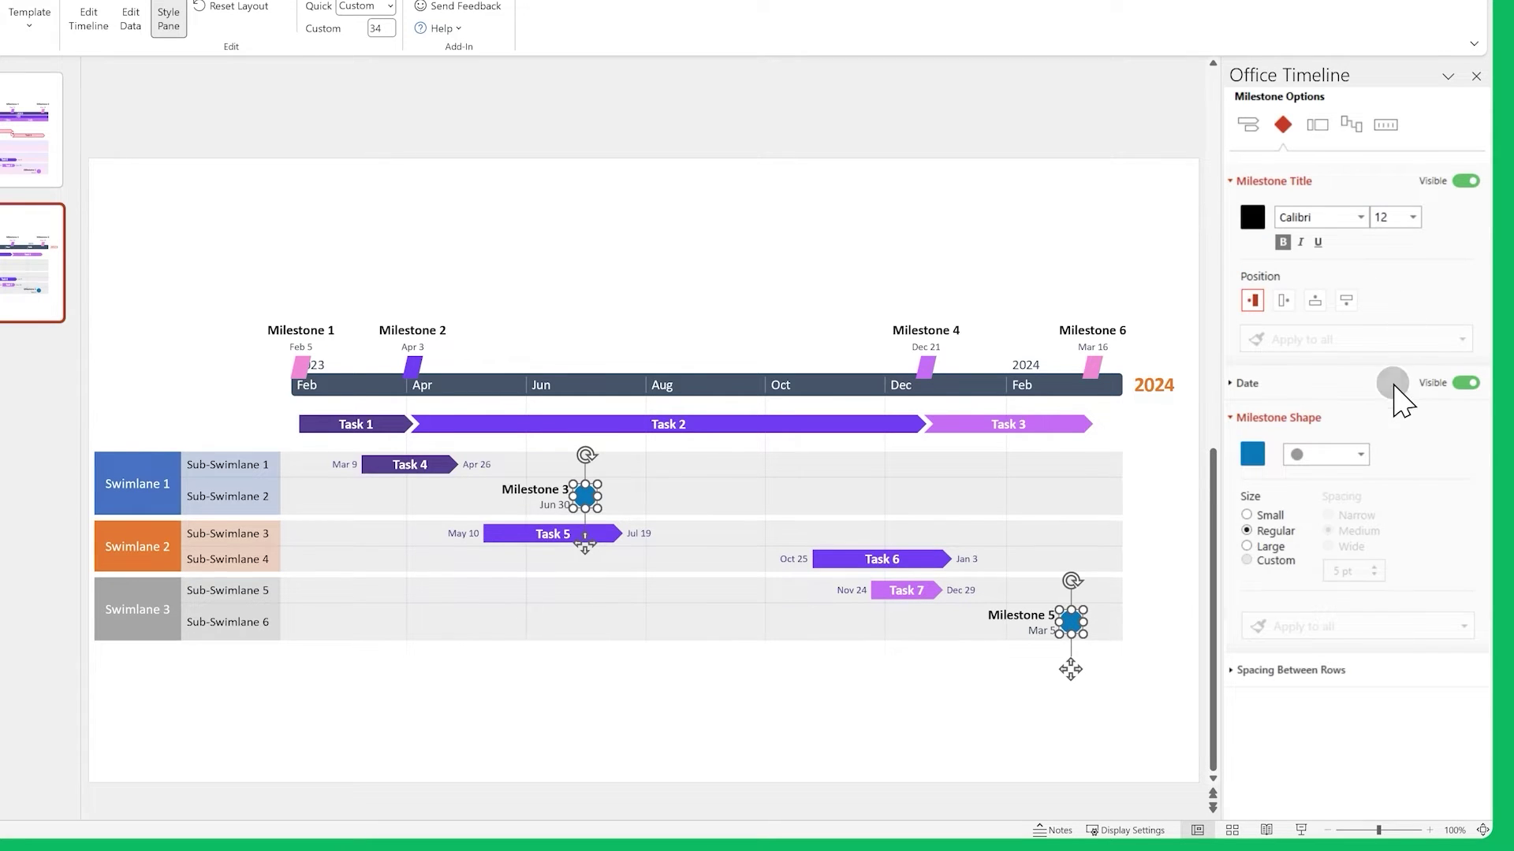
pyautogui.click(1393, 384)
# Give Milestone 3 a custom dark purple colour
pyautogui.click(844, 328)
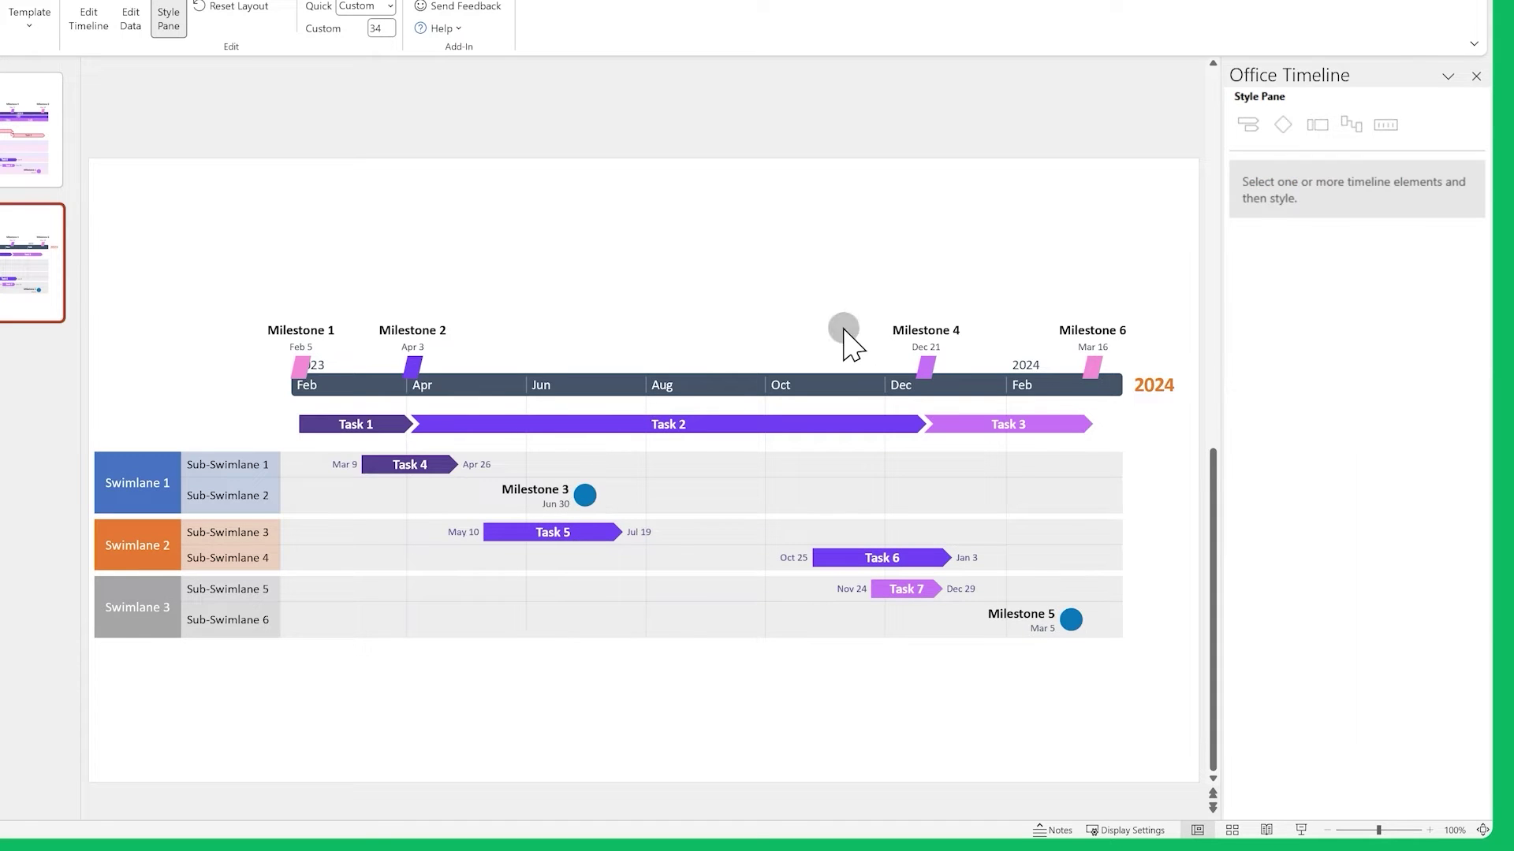
pyautogui.click(585, 495)
pyautogui.click(1257, 286)
pyautogui.click(1338, 439)
pyautogui.click(1345, 597)
# Colour Milestone 5 light purple, then select the Swimlane 1 header
pyautogui.click(1070, 619)
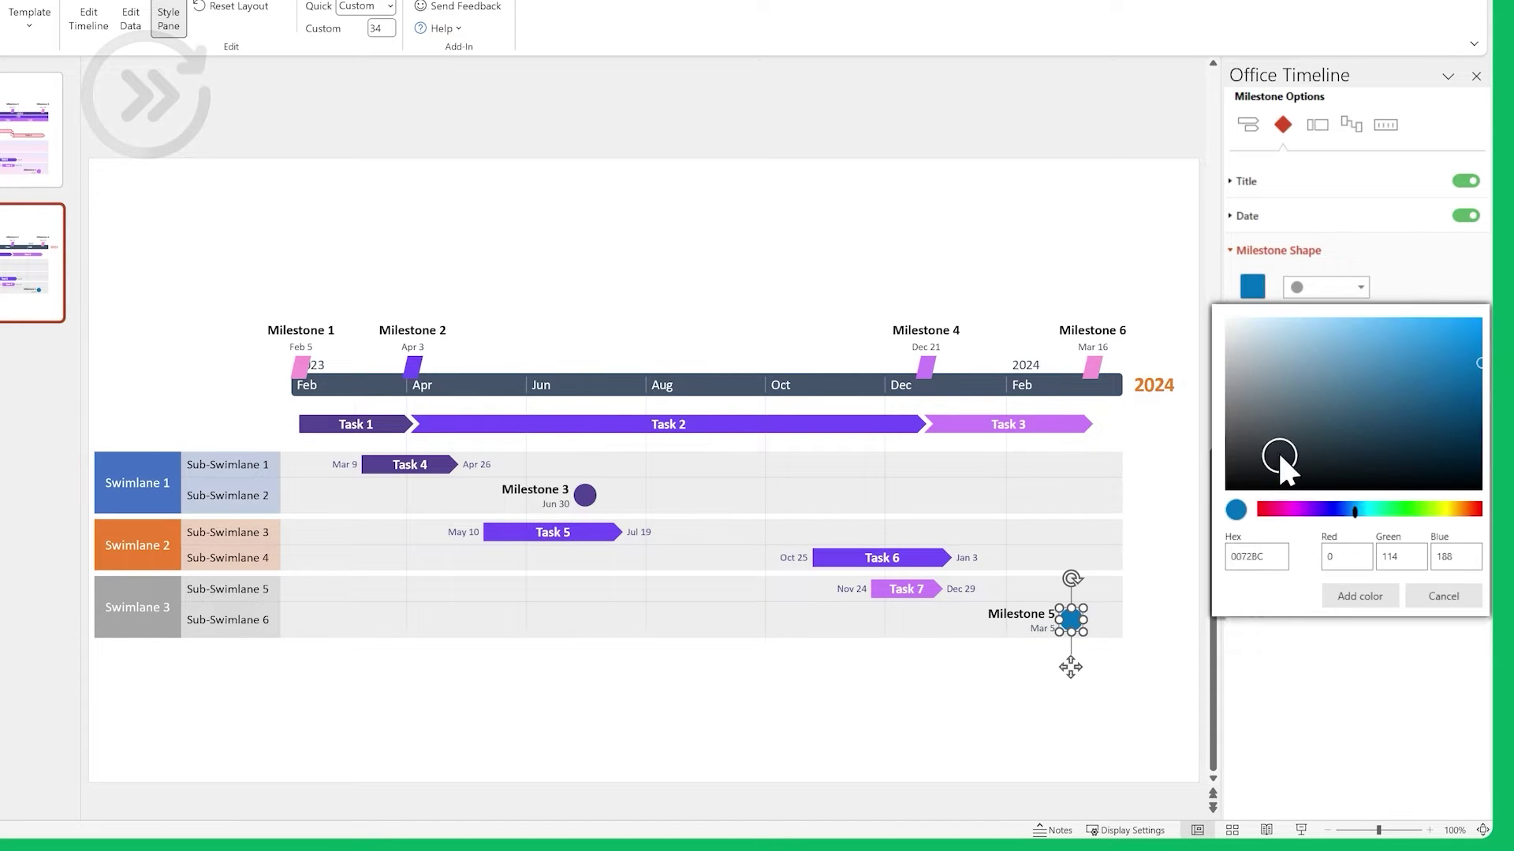
pyautogui.click(1277, 463)
pyautogui.click(1351, 597)
pyautogui.click(1133, 691)
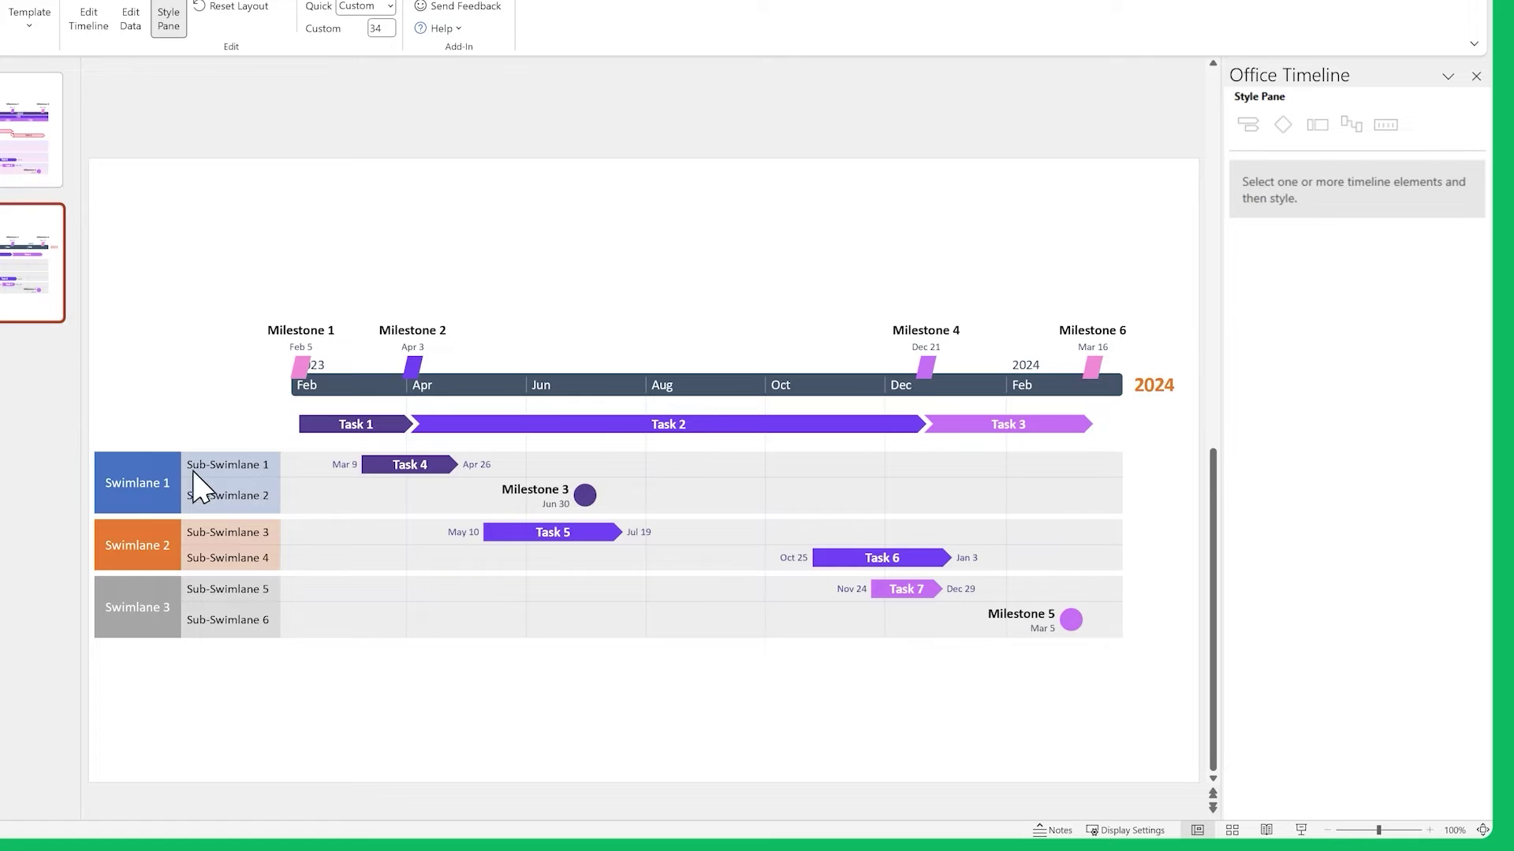
pyautogui.click(169, 466)
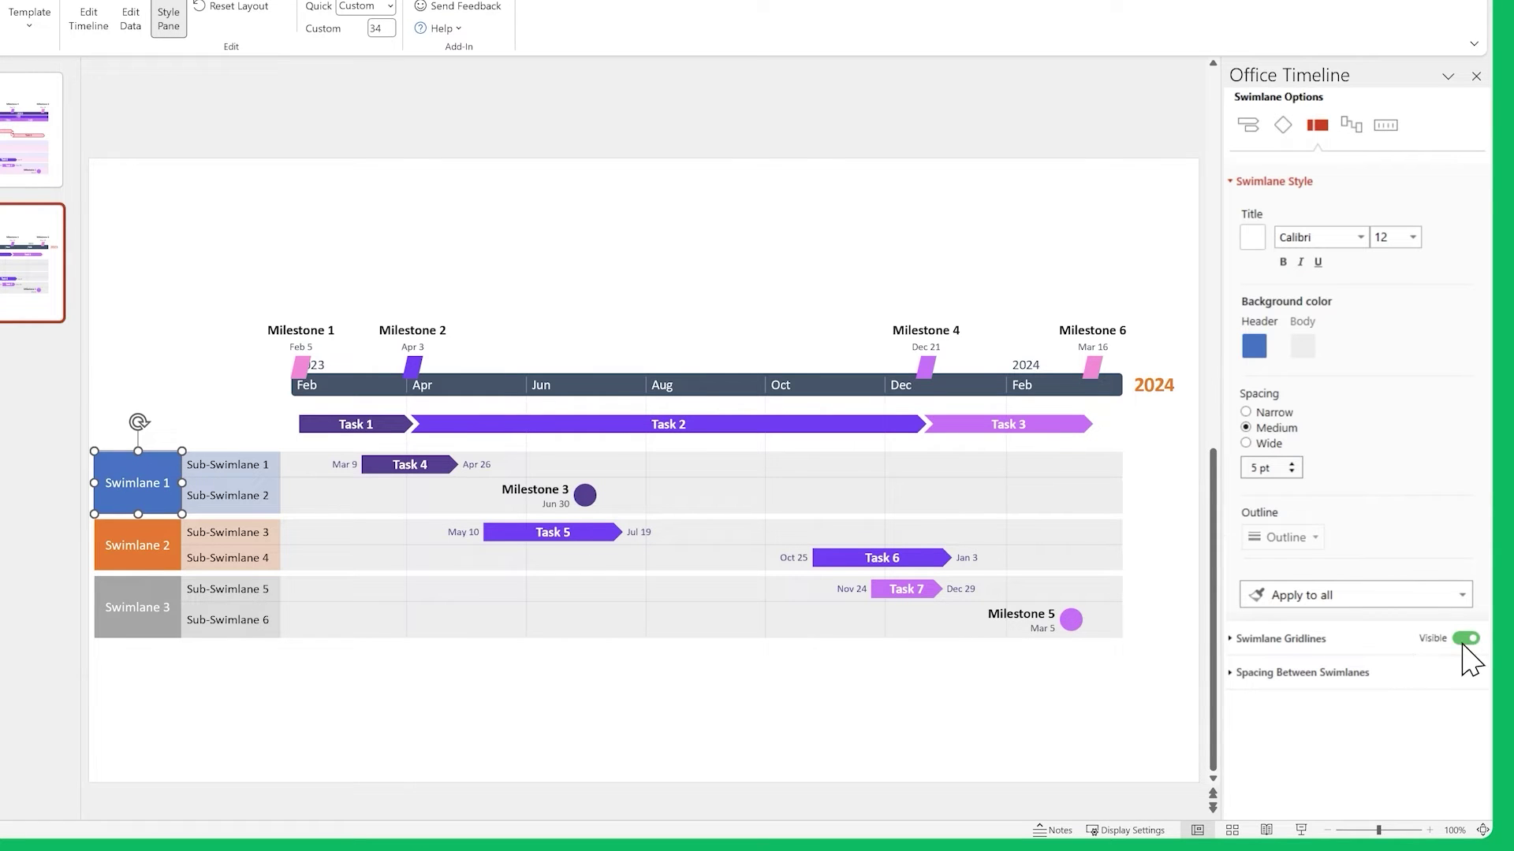
# Set the Swimlane 1 header to custom dark purple 4F2D7F
pyautogui.click(1254, 347)
pyautogui.click(1261, 503)
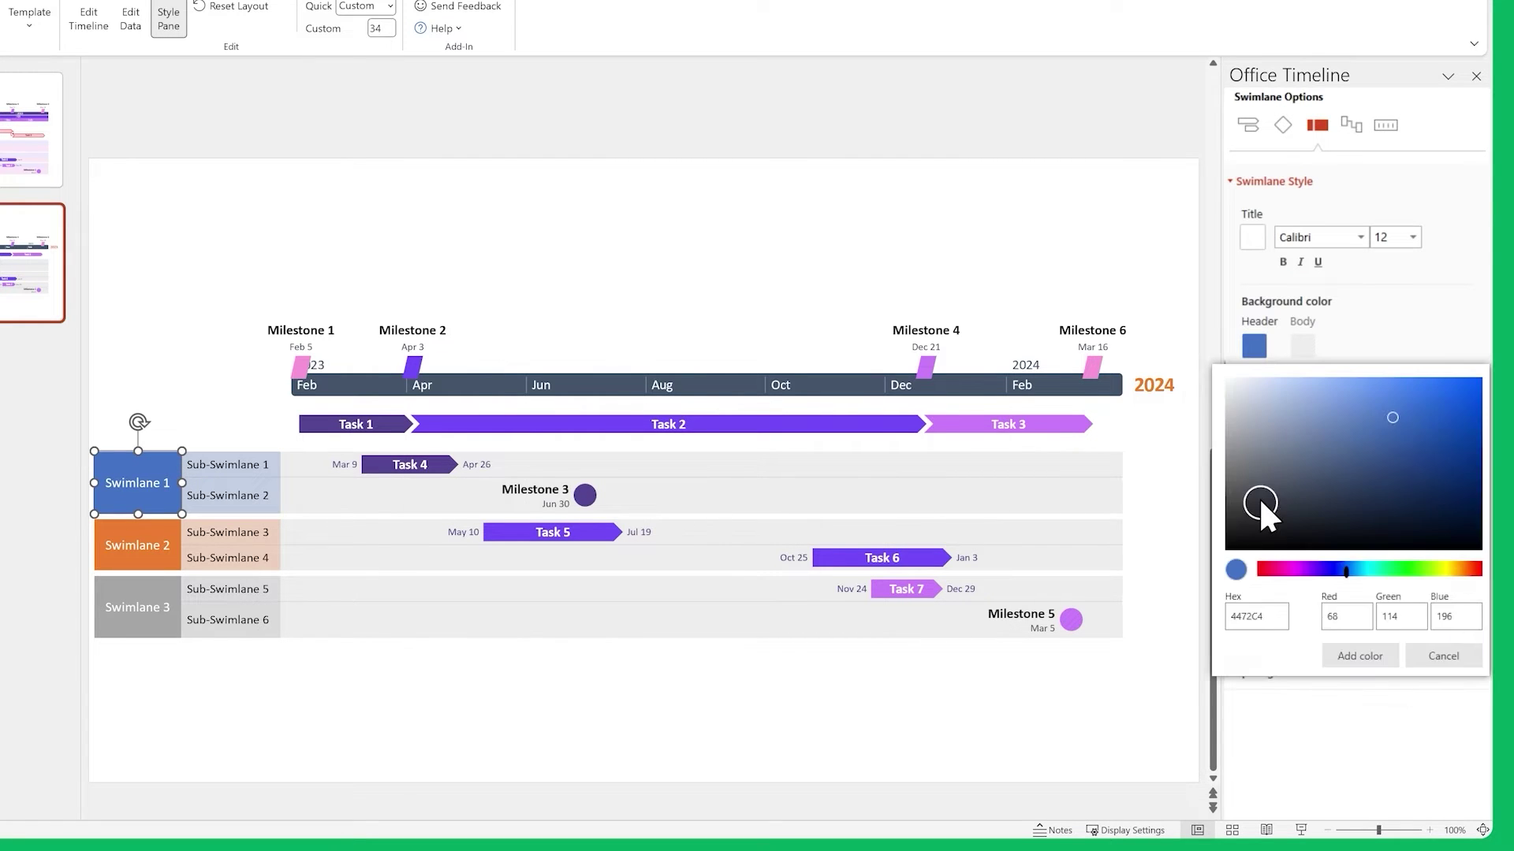
pyautogui.write('4F2D7F')
pyautogui.click(1360, 656)
# Set the Swimlane 2 header to custom purple 7A3EEB
pyautogui.click(138, 545)
pyautogui.click(1254, 346)
pyautogui.click(1261, 503)
pyautogui.write('7A3EEB')
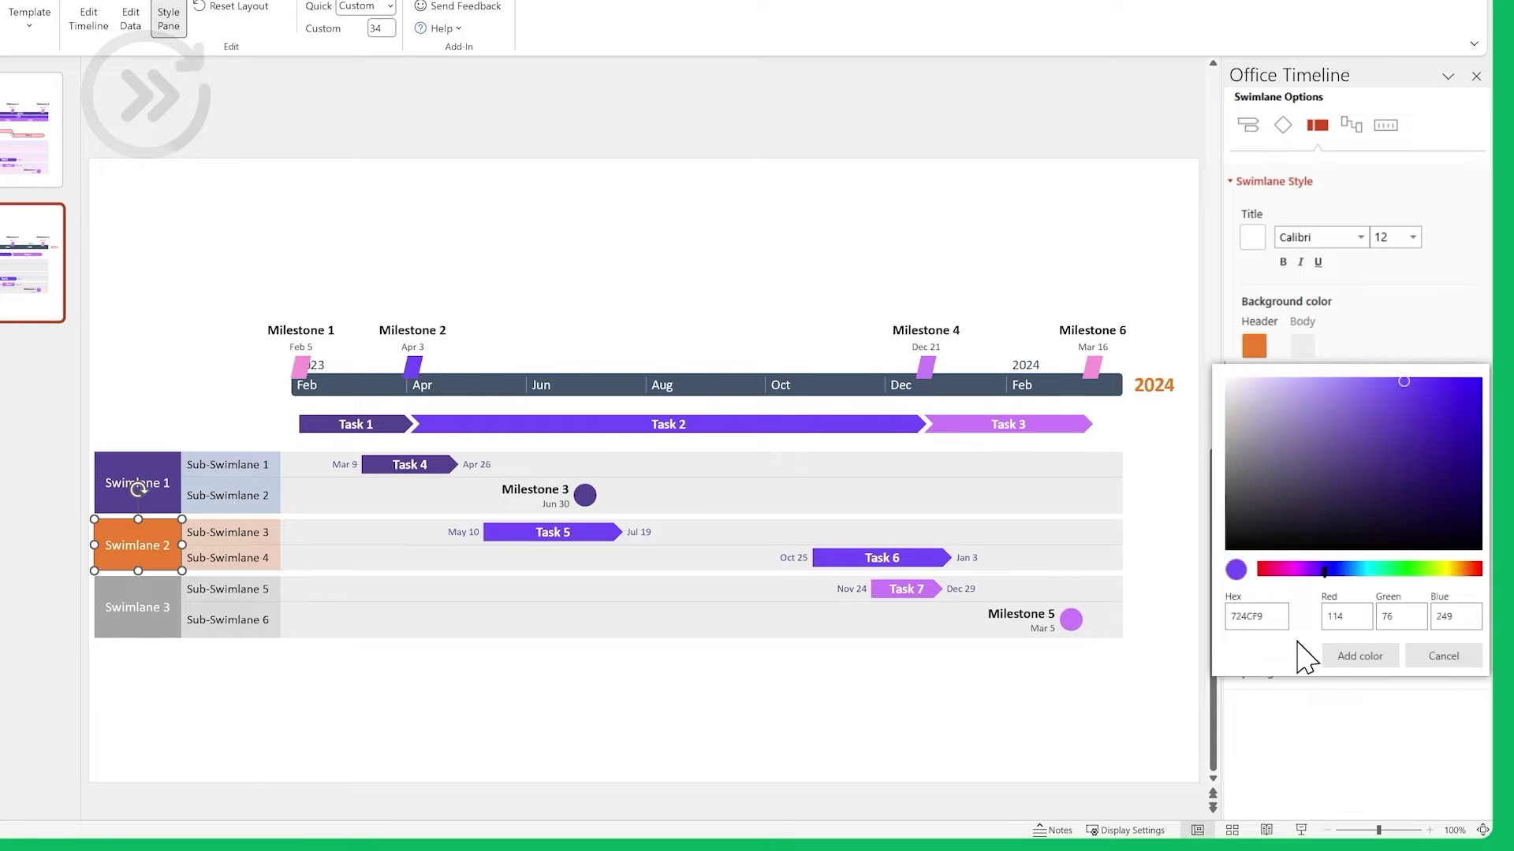
pyautogui.click(138, 607)
# Make the Swimlane 3 header light purple and apply bold 14-pt titles to all swimlanes
pyautogui.click(1254, 346)
pyautogui.click(1262, 503)
pyautogui.click(1332, 670)
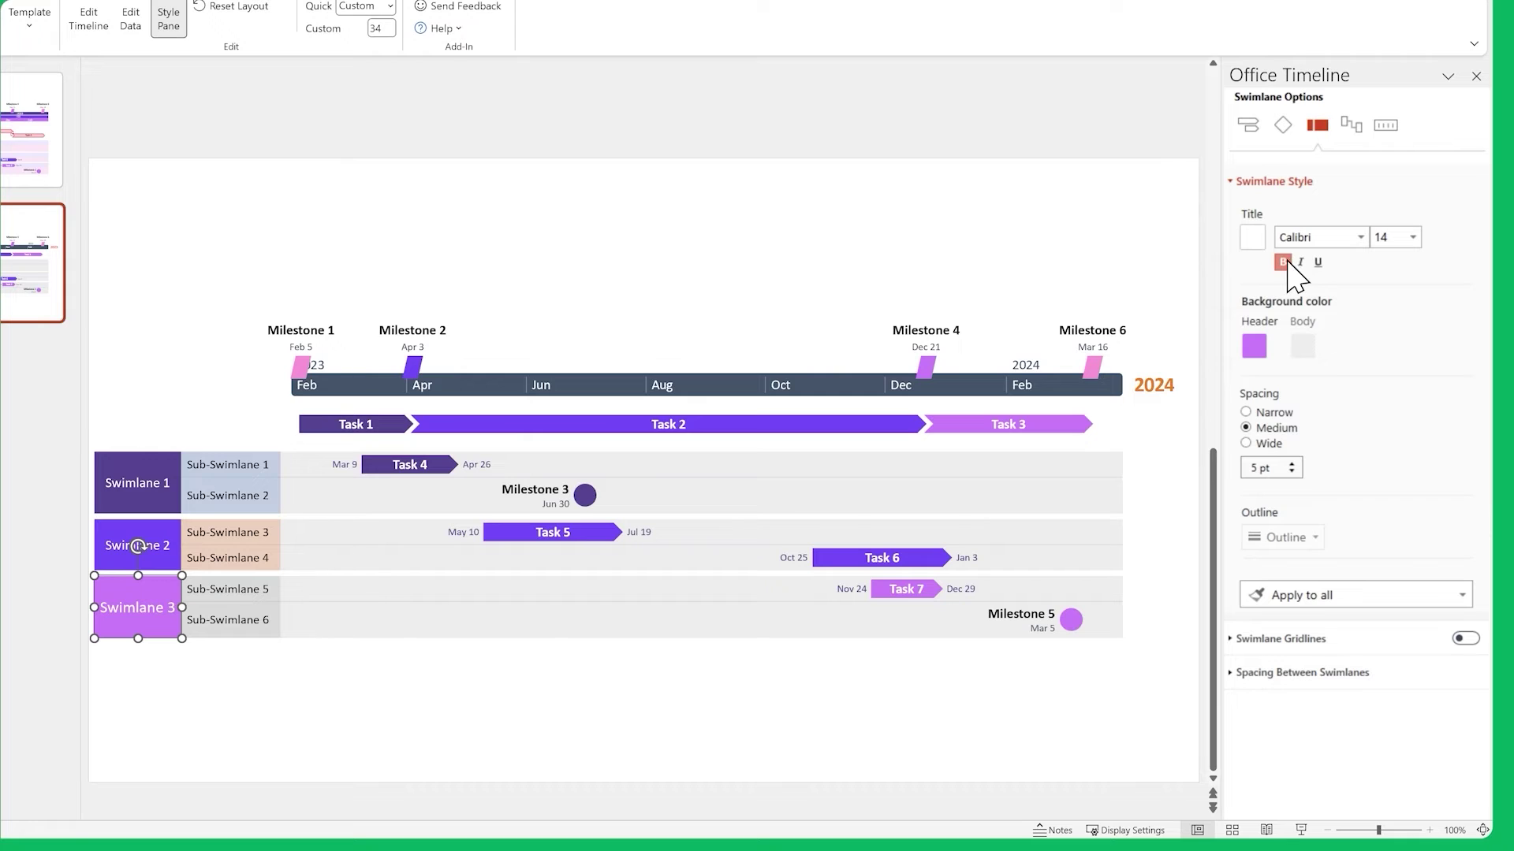
pyautogui.click(1316, 597)
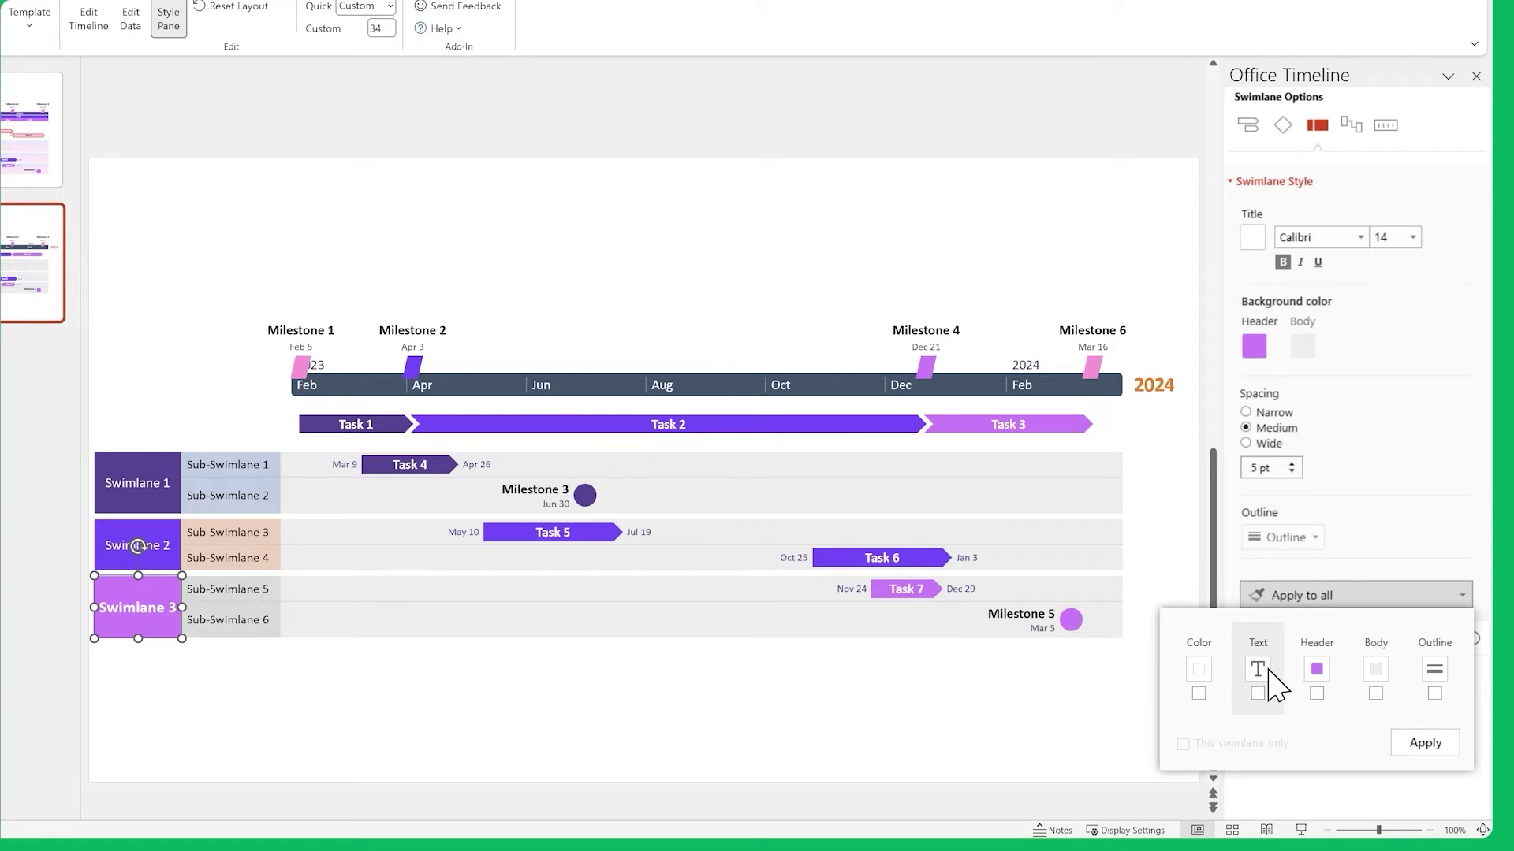
pyautogui.click(1402, 745)
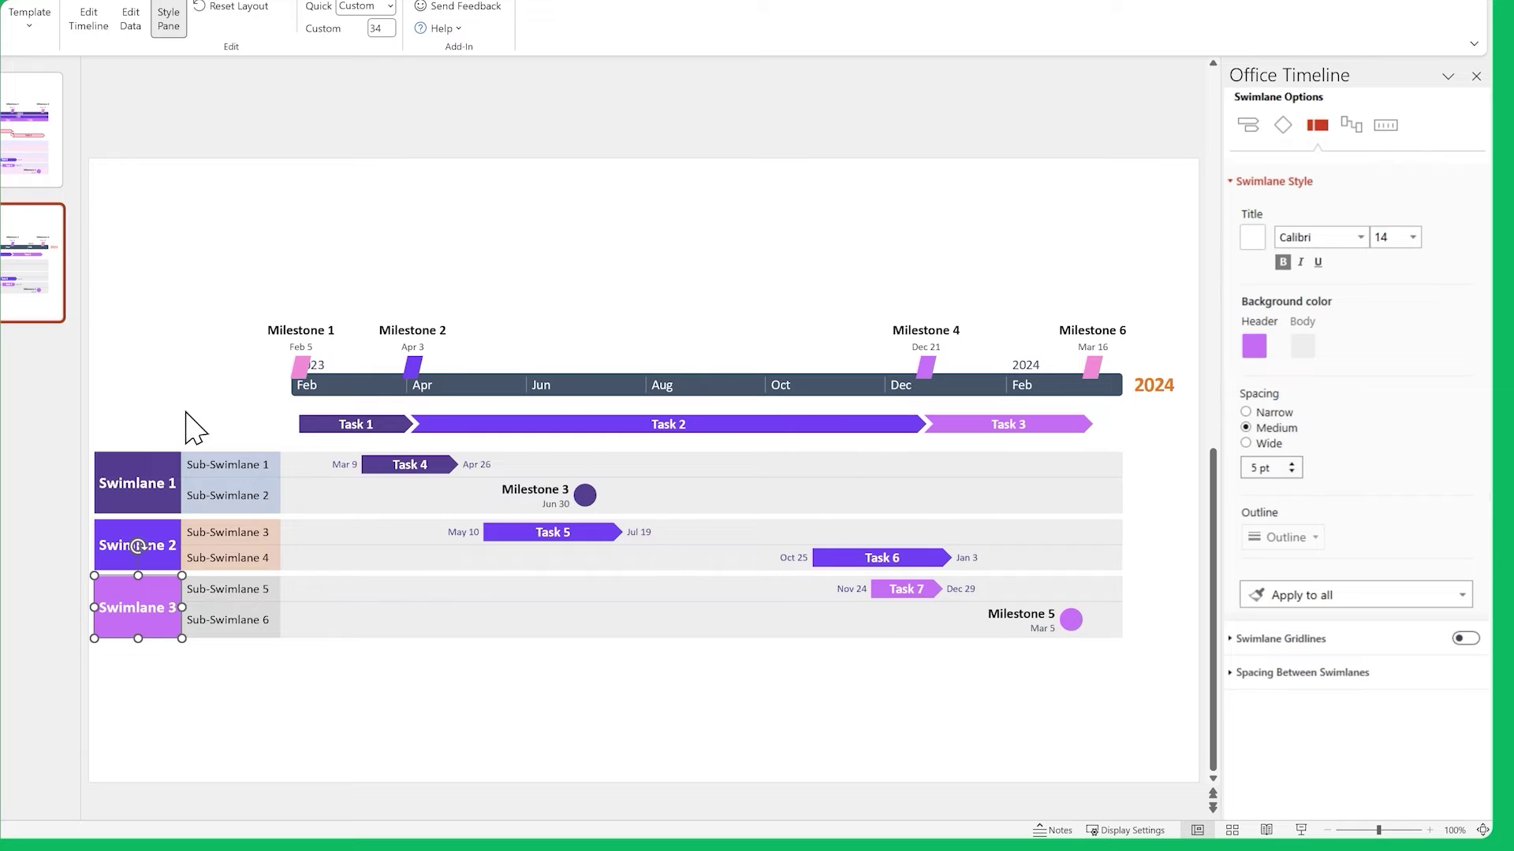
pyautogui.moveTo(176, 408); pyautogui.dragTo(298, 672)
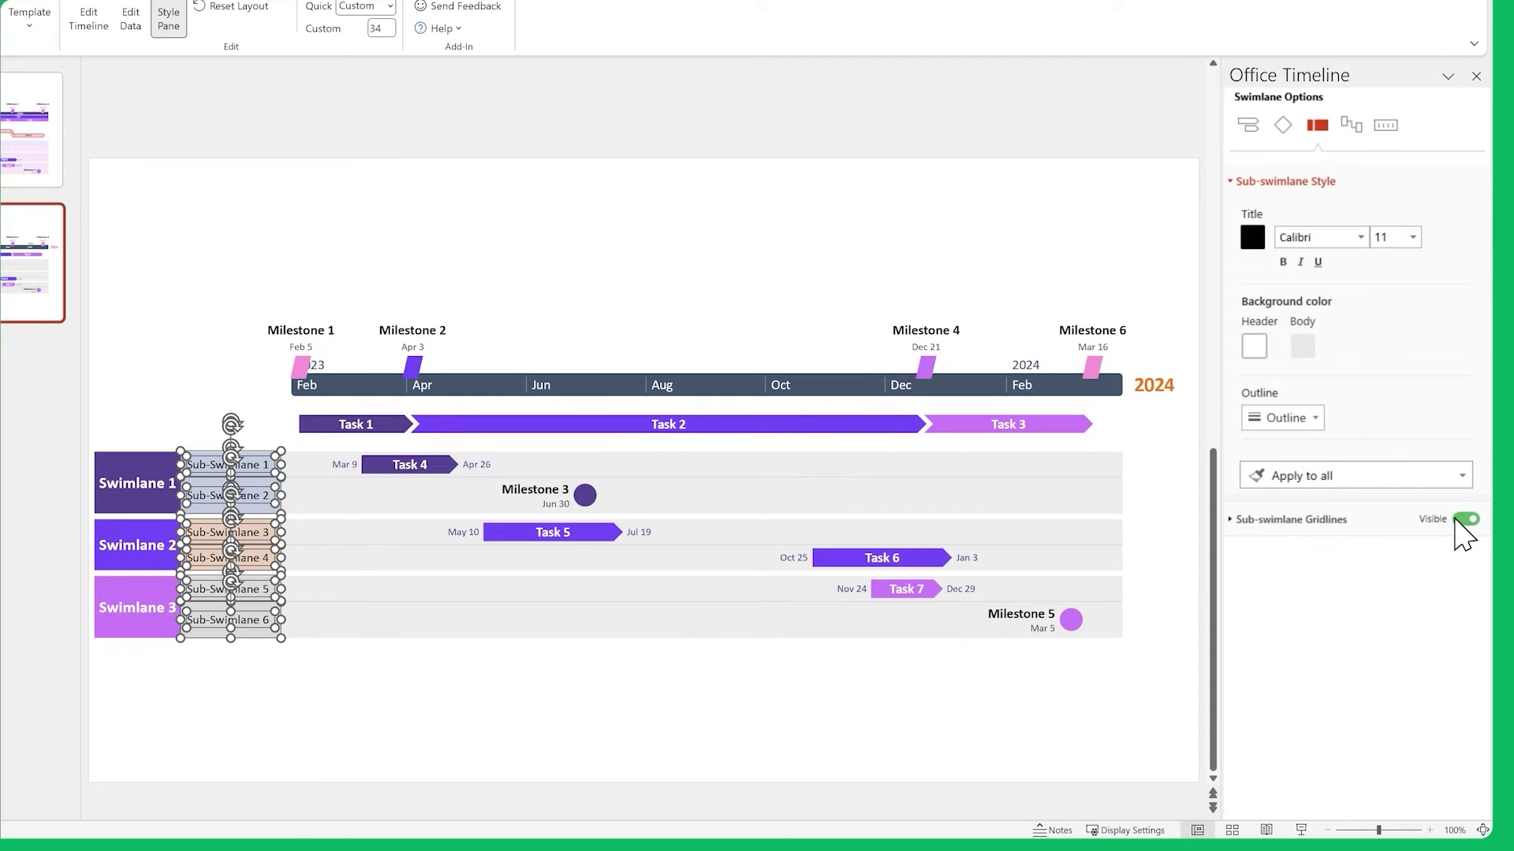
# Set sub-swimlane headers to light grey and make sub-swimlane 1–2 titles purple
pyautogui.click(1256, 346)
pyautogui.click(1279, 410)
pyautogui.click(229, 464)
pyautogui.keyDown('shift'); pyautogui.click(229, 495); pyautogui.keyUp('shift')
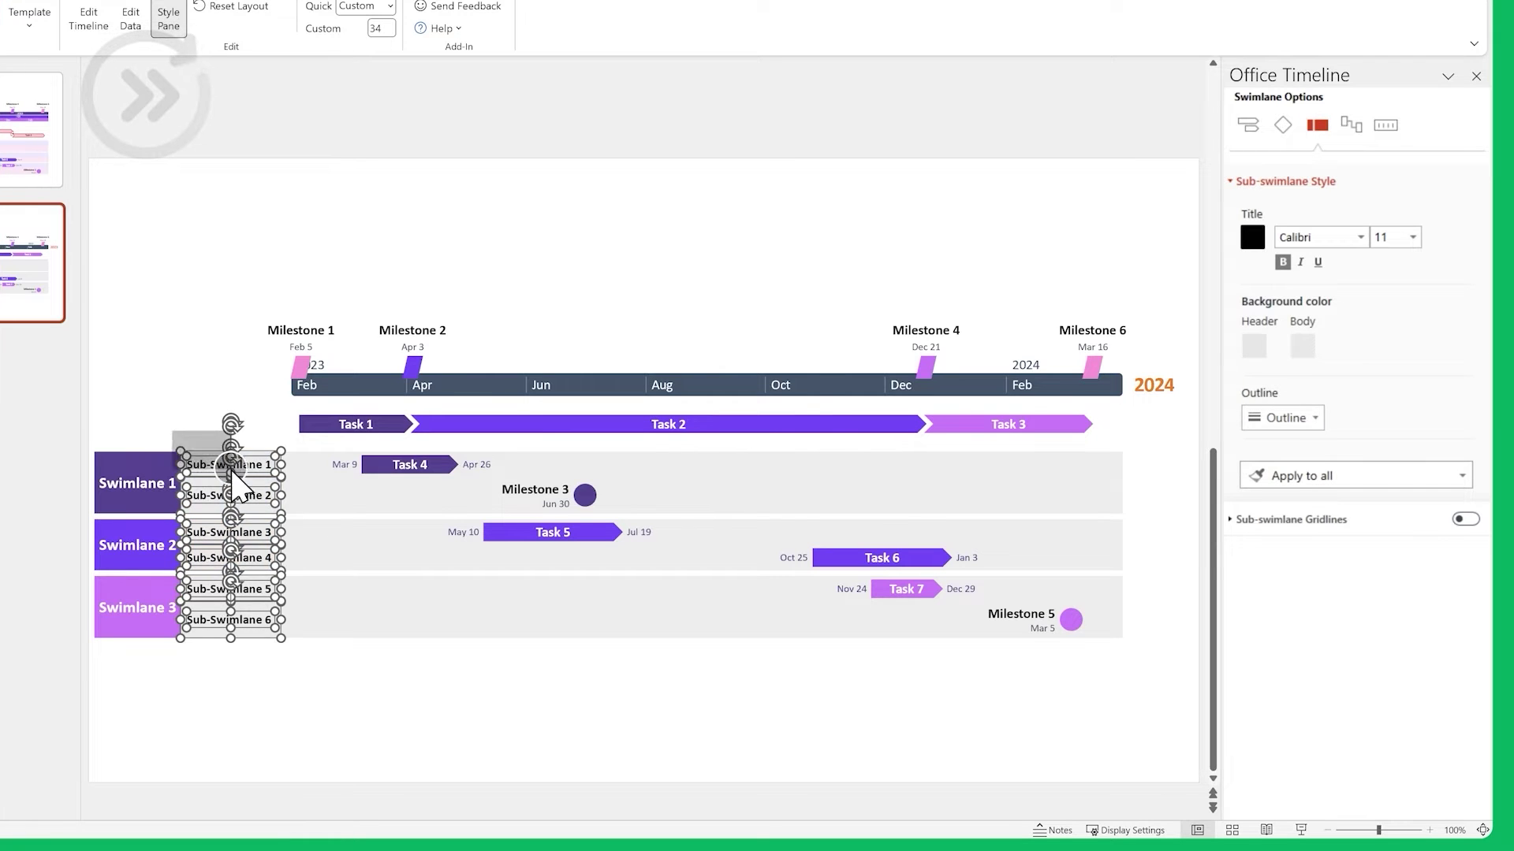
pyautogui.click(1252, 237)
# Make the titles of sub-swimlanes 3–6 purple
pyautogui.click(1403, 331)
pyautogui.click(1359, 546)
pyautogui.click(229, 532)
pyautogui.keyDown('shift'); pyautogui.click(229, 557); pyautogui.keyUp('shift')
pyautogui.click(1251, 237)
pyautogui.click(1293, 459)
pyautogui.click(1359, 546)
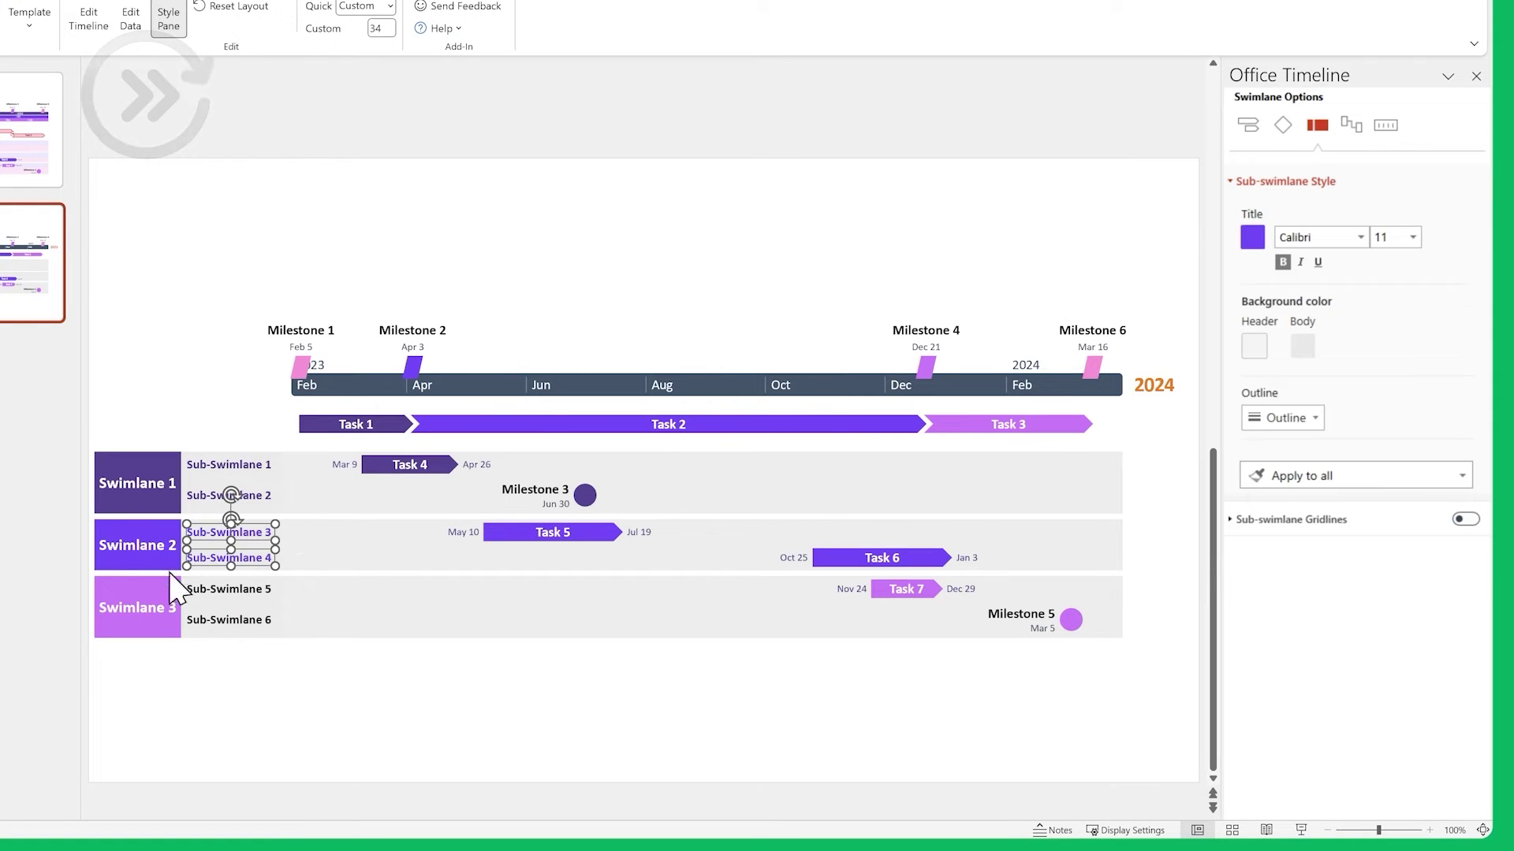
pyautogui.moveTo(183, 580); pyautogui.dragTo(276, 631)
pyautogui.click(1252, 237)
# Give sub-swimlanes 1, 3 and 5 a custom lavender body colour AE96F8
pyautogui.click(1301, 395)
pyautogui.click(1359, 546)
pyautogui.click(1023, 508)
pyautogui.click(1302, 345)
pyautogui.click(1339, 503)
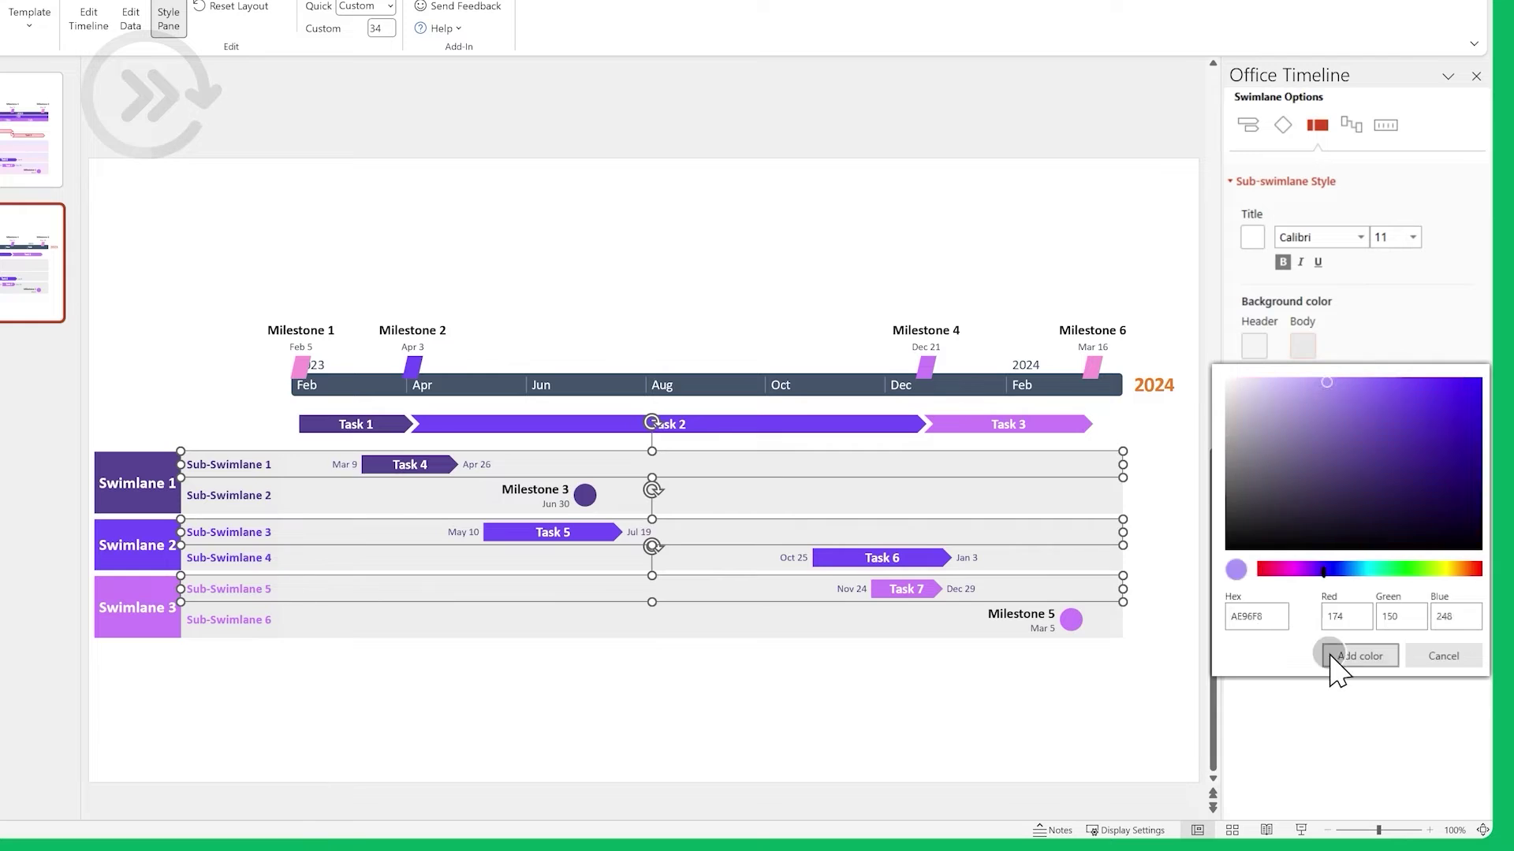
# Give sub-swimlanes 2, 4 and 6 a custom pink body colour
pyautogui.click(1338, 660)
pyautogui.click(229, 495)
pyautogui.keyDown('ctrl'); pyautogui.click(229, 557); pyautogui.keyUp('ctrl')
pyautogui.keyDown('ctrl'); pyautogui.click(229, 619); pyautogui.keyUp('ctrl')
pyautogui.click(1302, 345)
pyautogui.click(1339, 503)
pyautogui.click(1340, 659)
pyautogui.click(1179, 684)
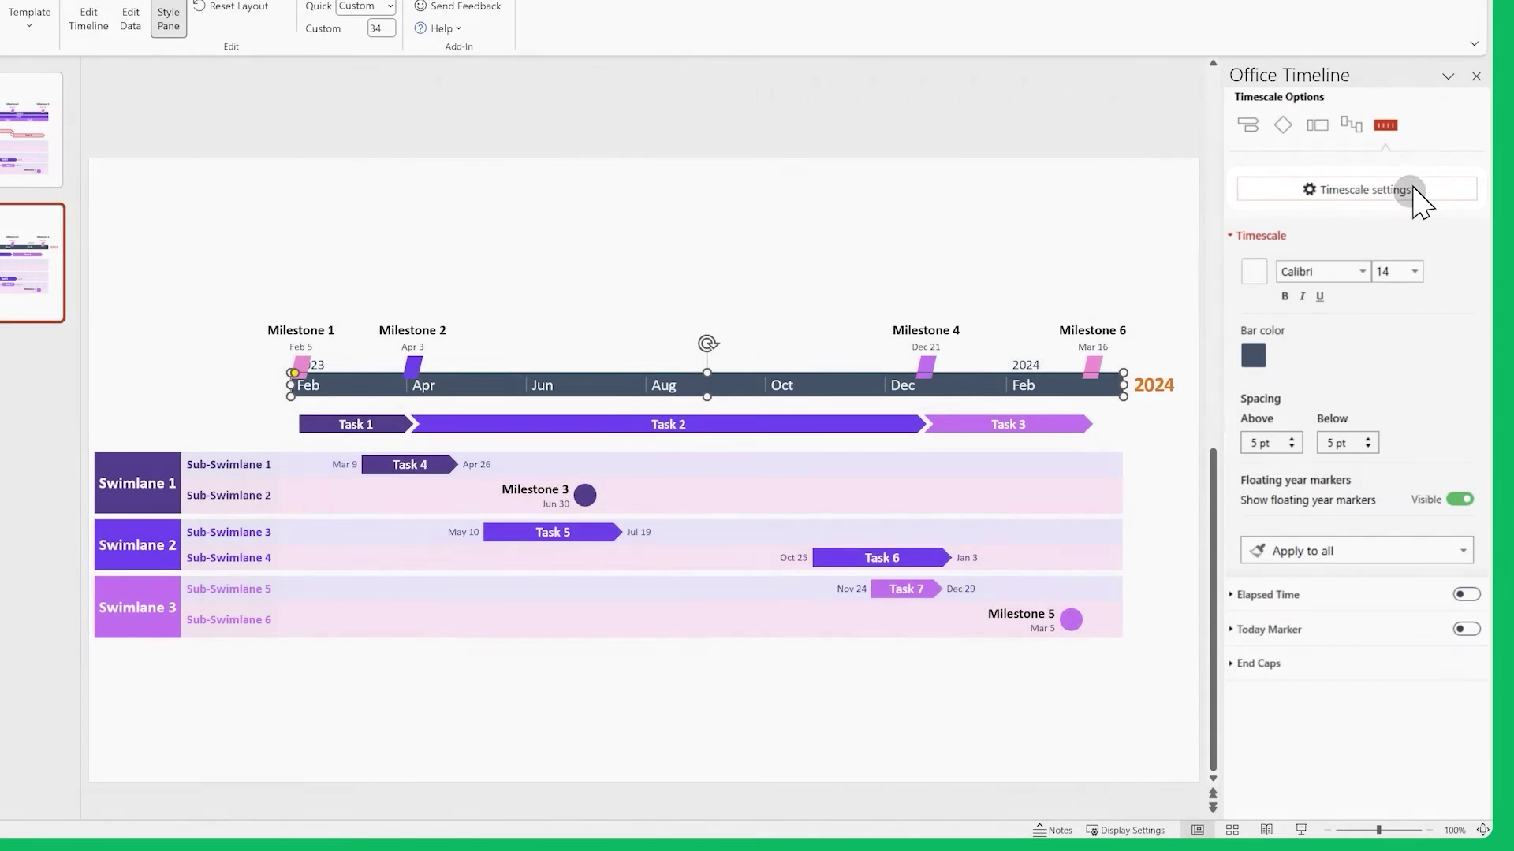
# Enable the middle and bottom timescale tiers in the timescale settings
pyautogui.click(1411, 191)
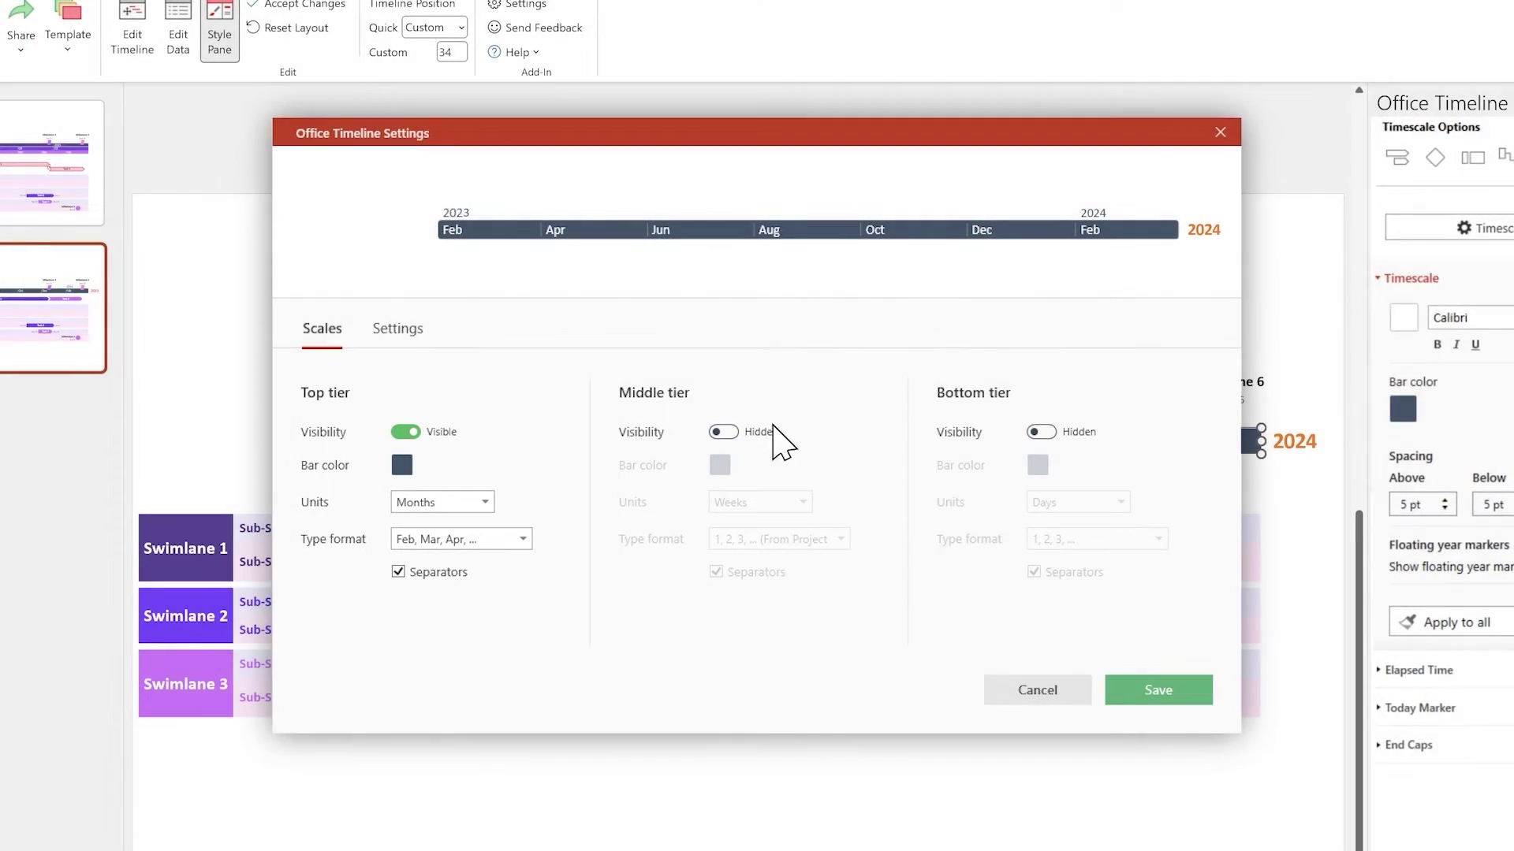
pyautogui.click(734, 432)
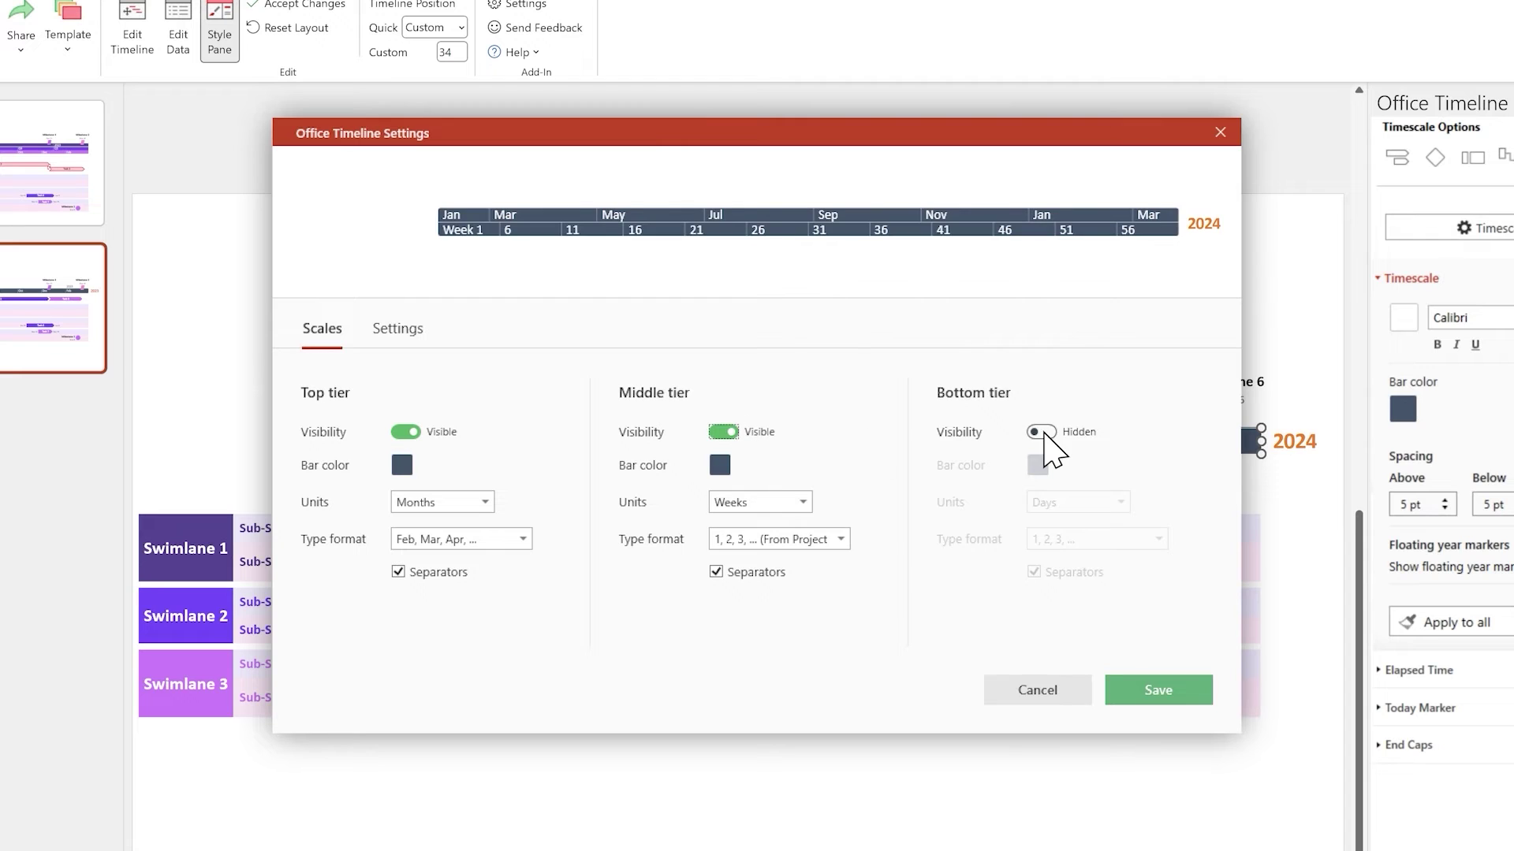
pyautogui.click(1043, 432)
# Colour the tier bars dark purple, purple and light purple from top to bottom
pyautogui.click(402, 466)
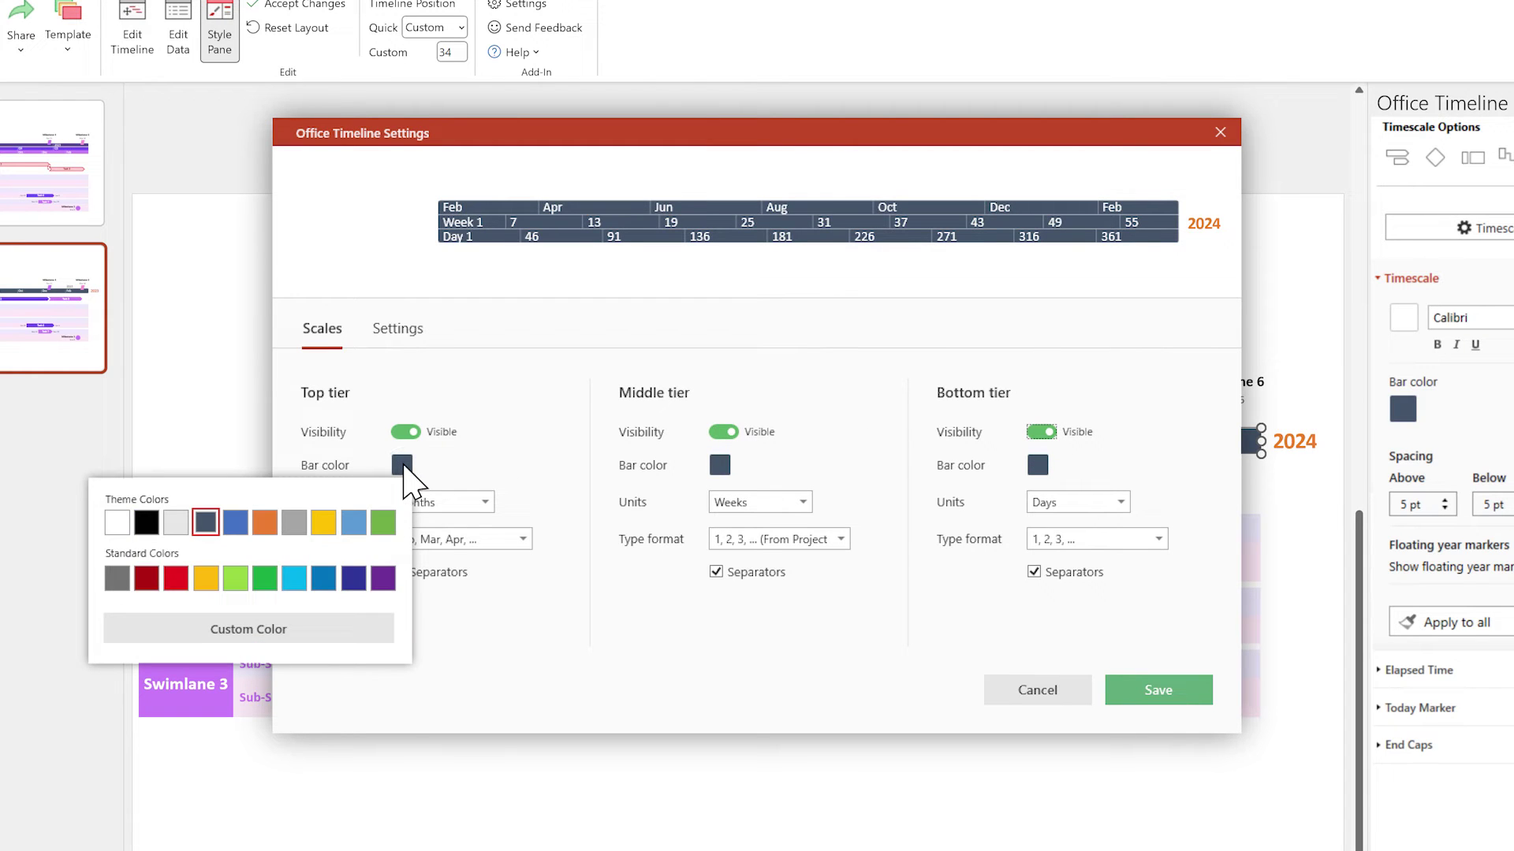
pyautogui.click(331, 630)
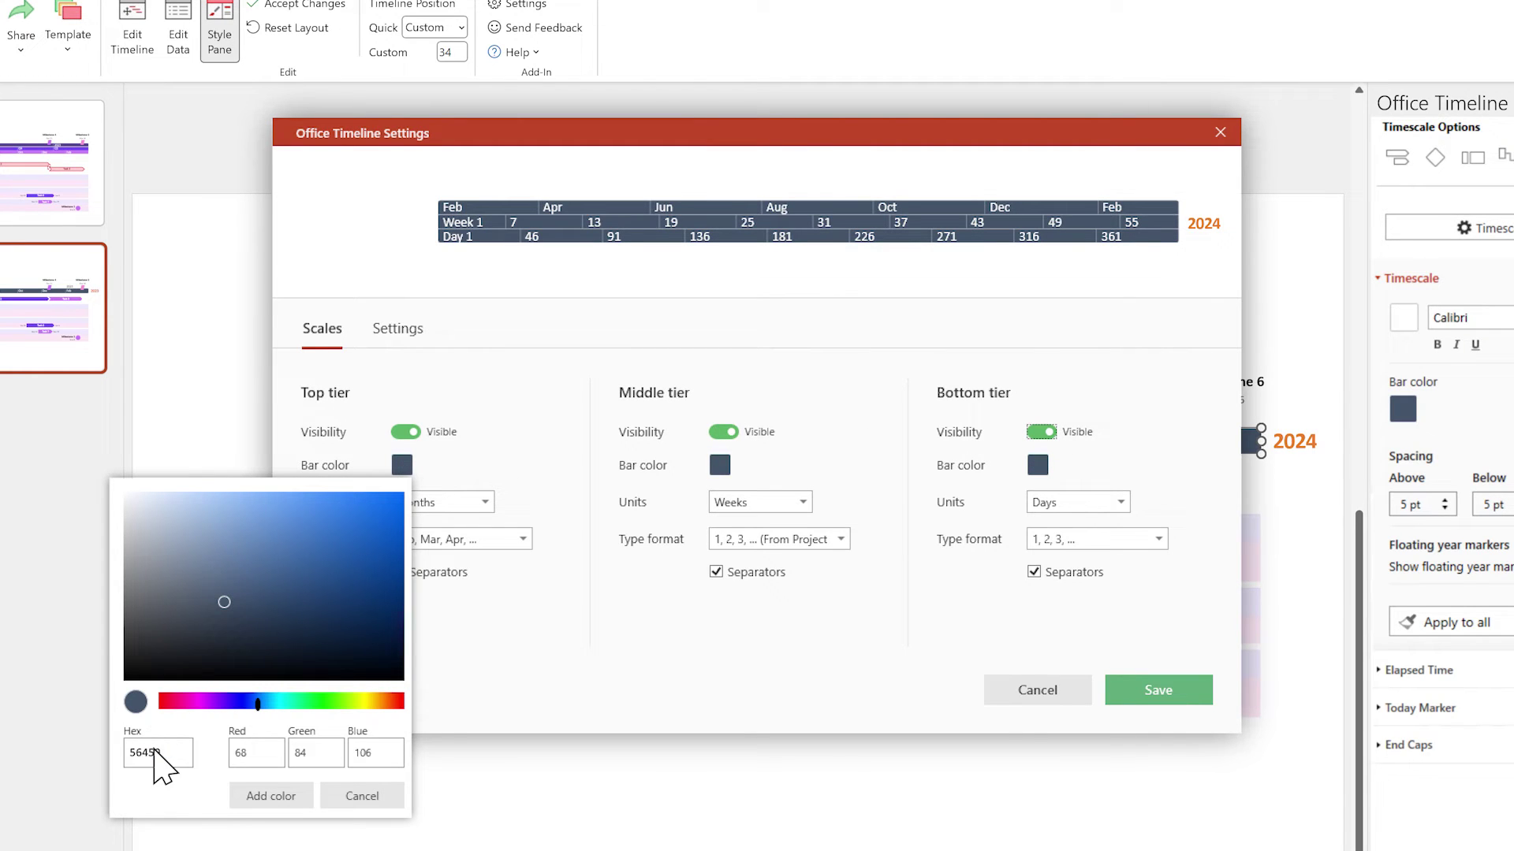
pyautogui.click(271, 796)
pyautogui.click(719, 466)
pyautogui.click(649, 630)
pyautogui.click(588, 796)
pyautogui.click(1038, 466)
pyautogui.click(824, 626)
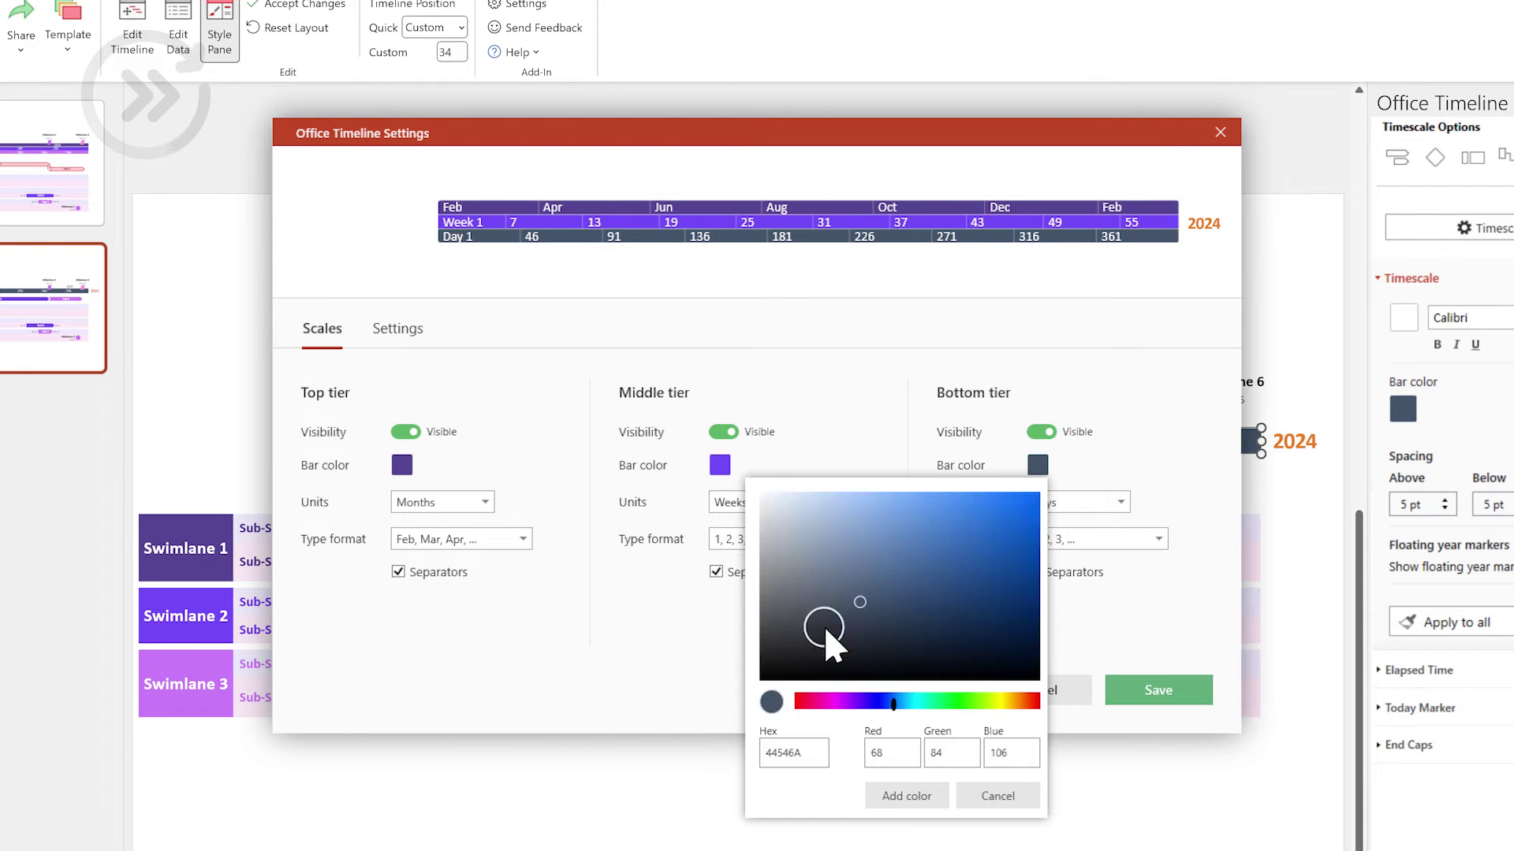
pyautogui.click(891, 798)
# Set the tier units to Years, Quarters and Months and save the timescale
pyautogui.click(482, 504)
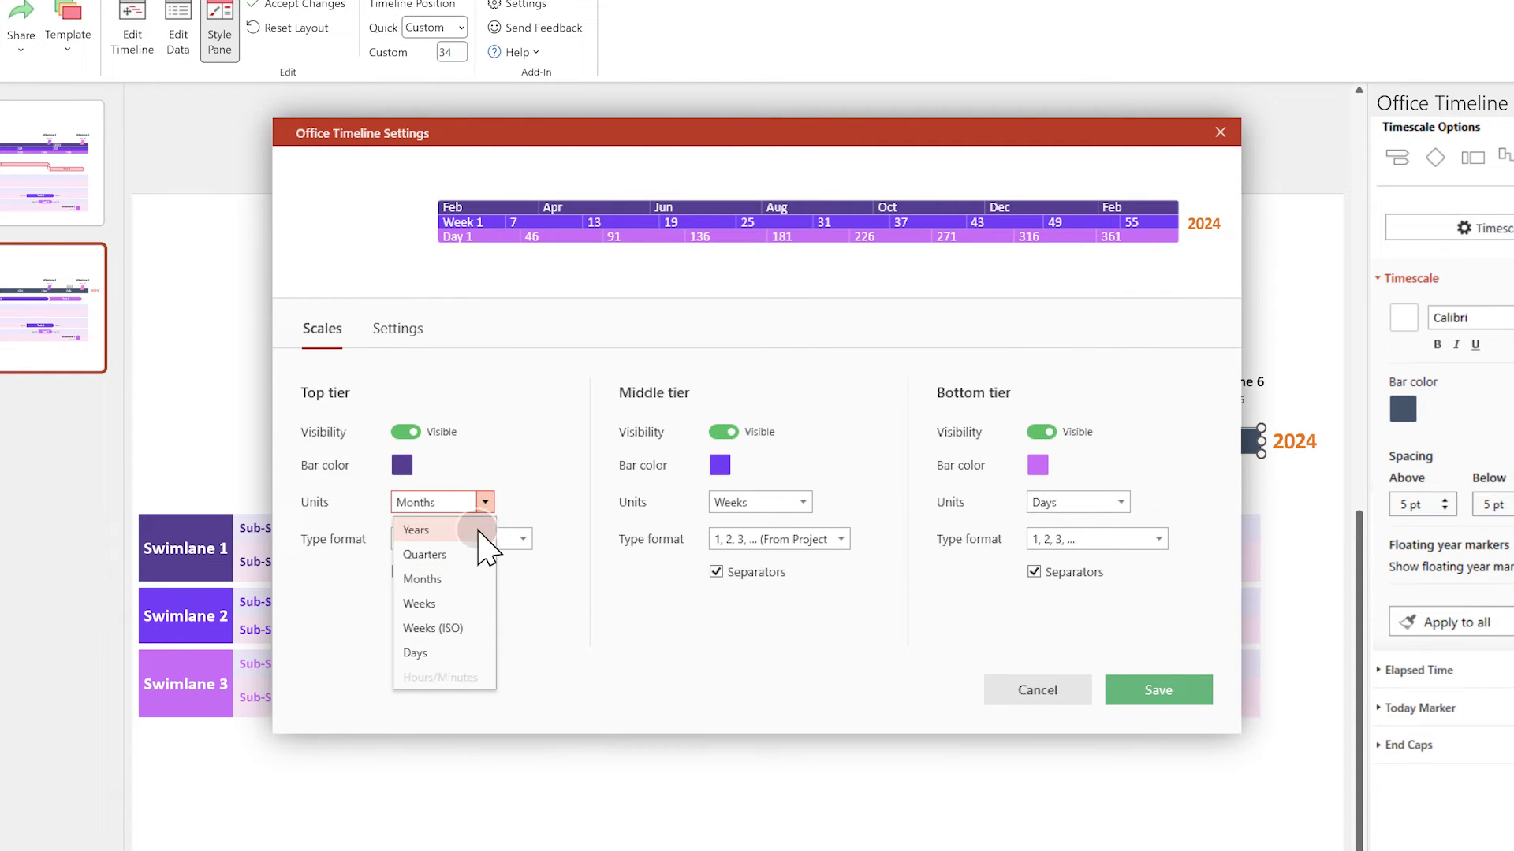
pyautogui.click(490, 528)
pyautogui.click(804, 503)
pyautogui.click(806, 552)
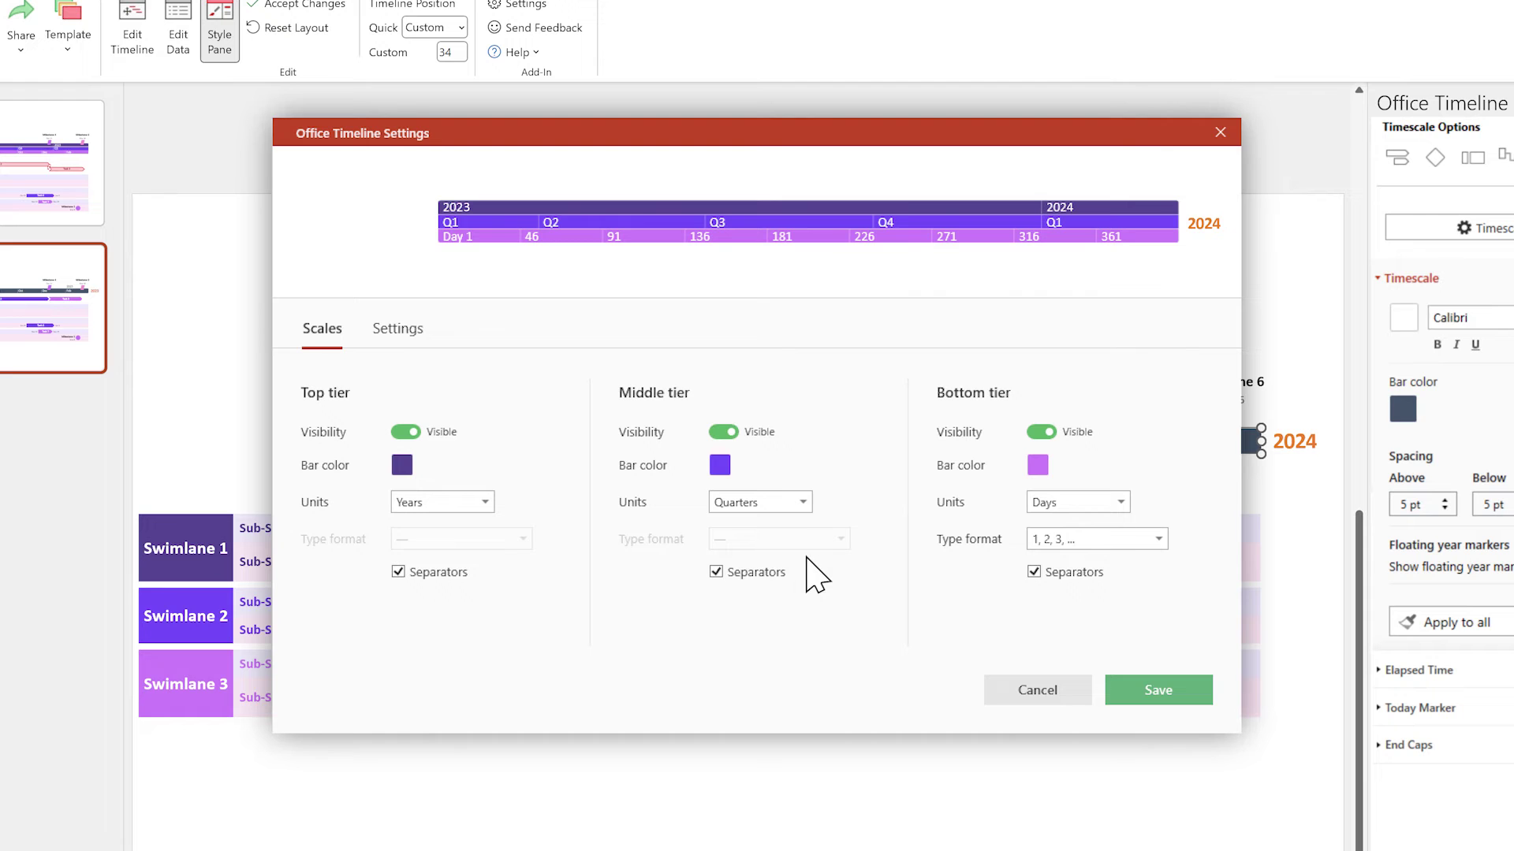
pyautogui.click(1119, 503)
pyautogui.click(1116, 582)
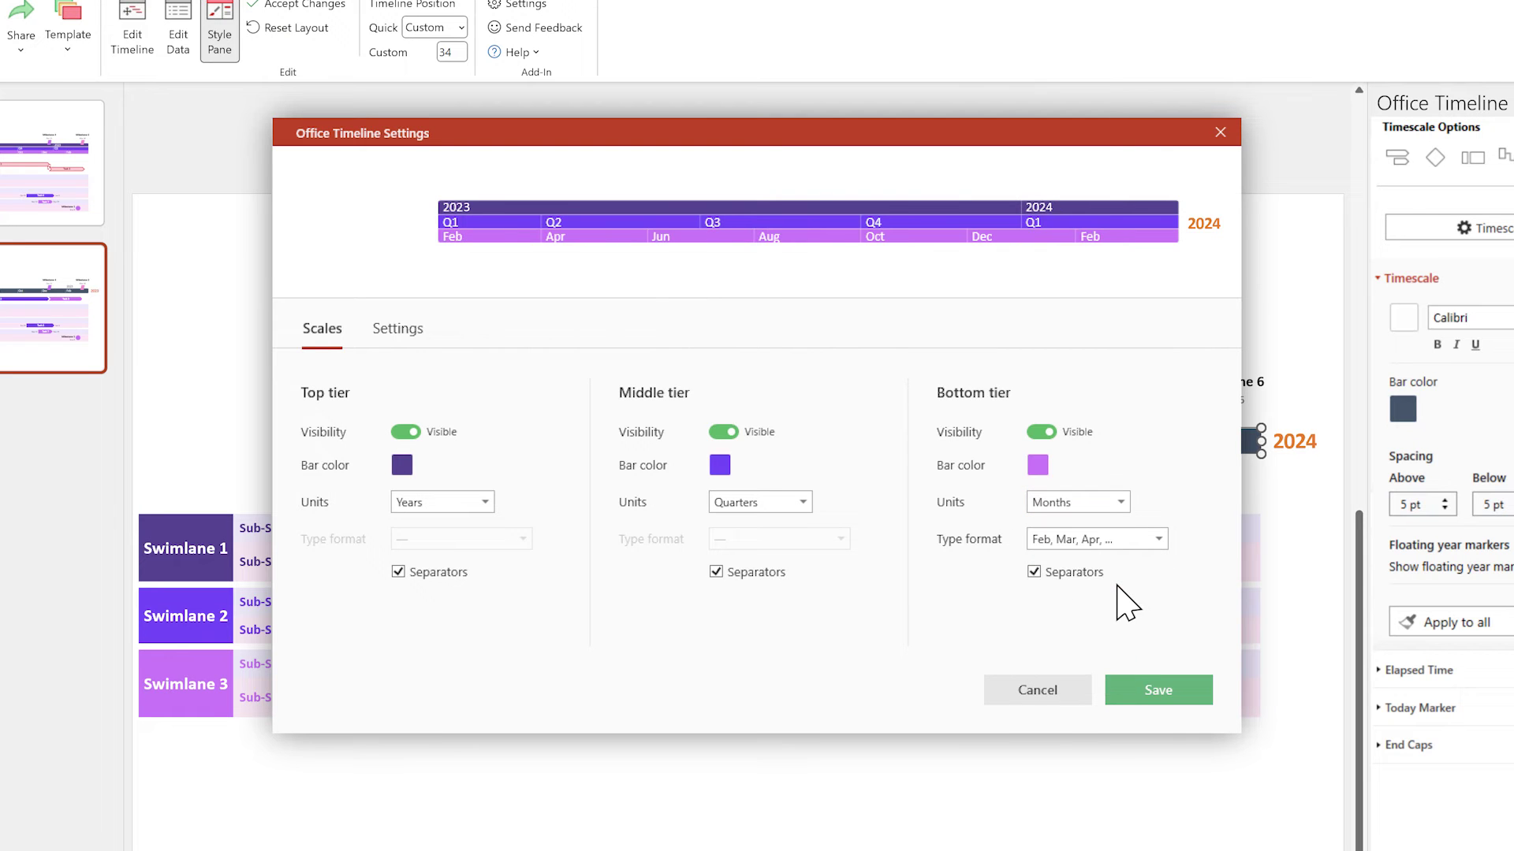
pyautogui.click(1156, 690)
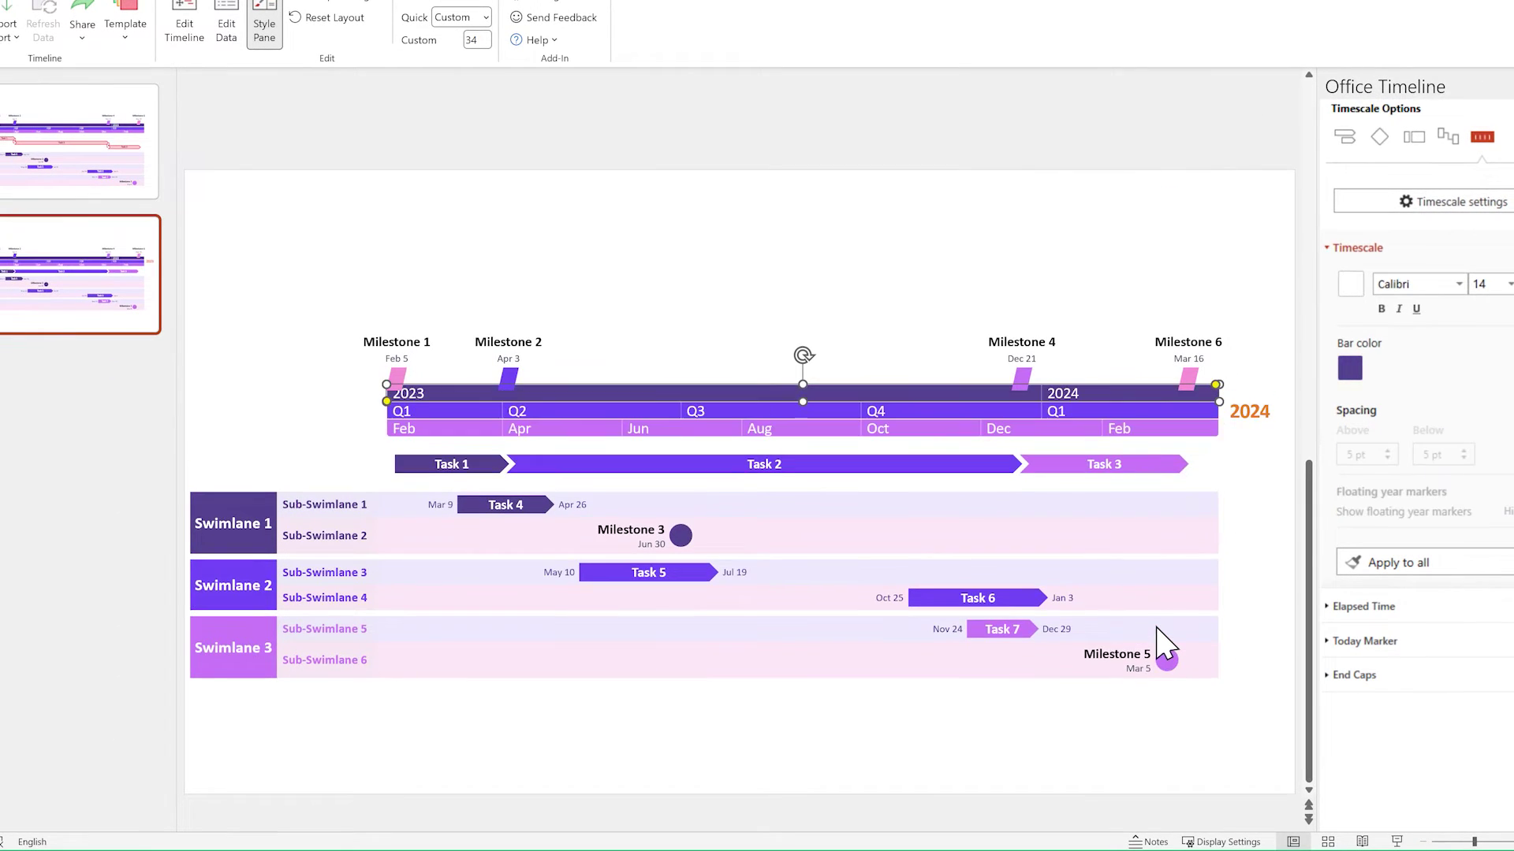
pyautogui.click(1358, 249)
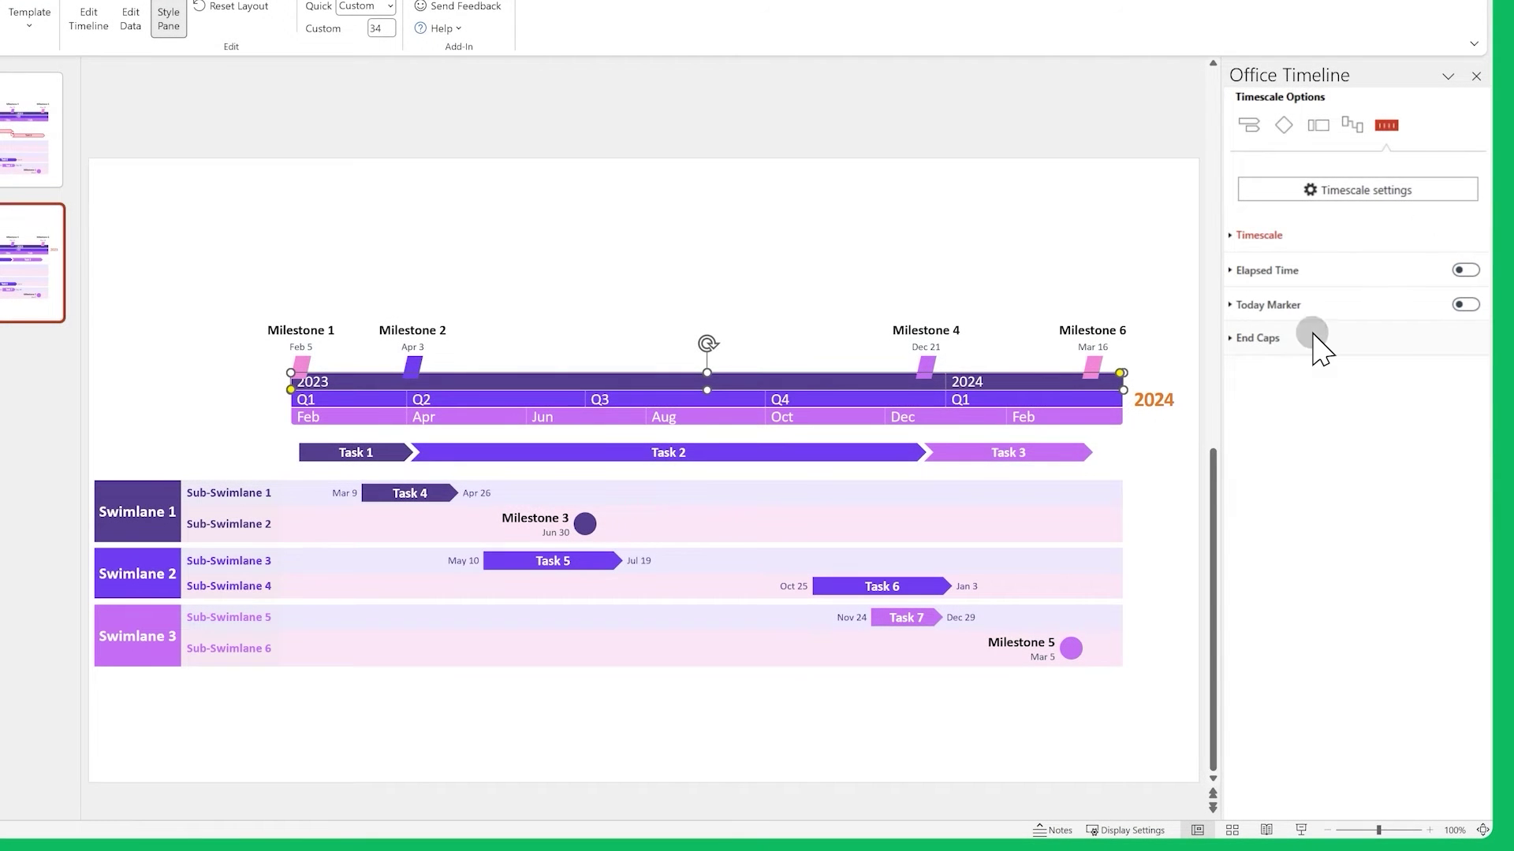
pyautogui.click(1312, 337)
pyautogui.click(1160, 713)
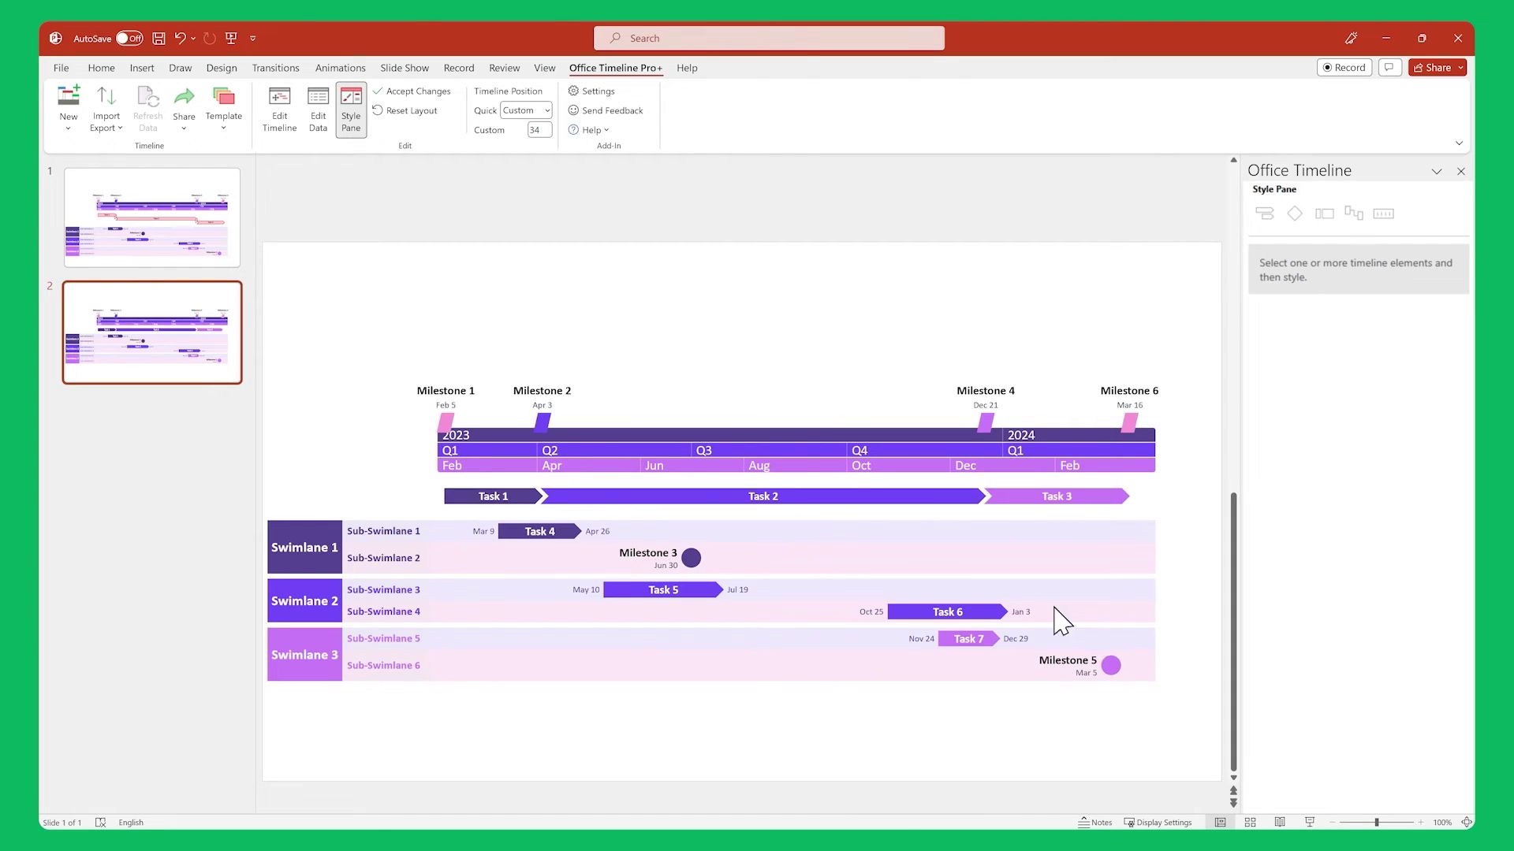
pyautogui.click(280, 111)
# Move Task 3 below Task 2, add dependency links Task 1→Task 2→Task 3, and save
pyautogui.click(654, 429)
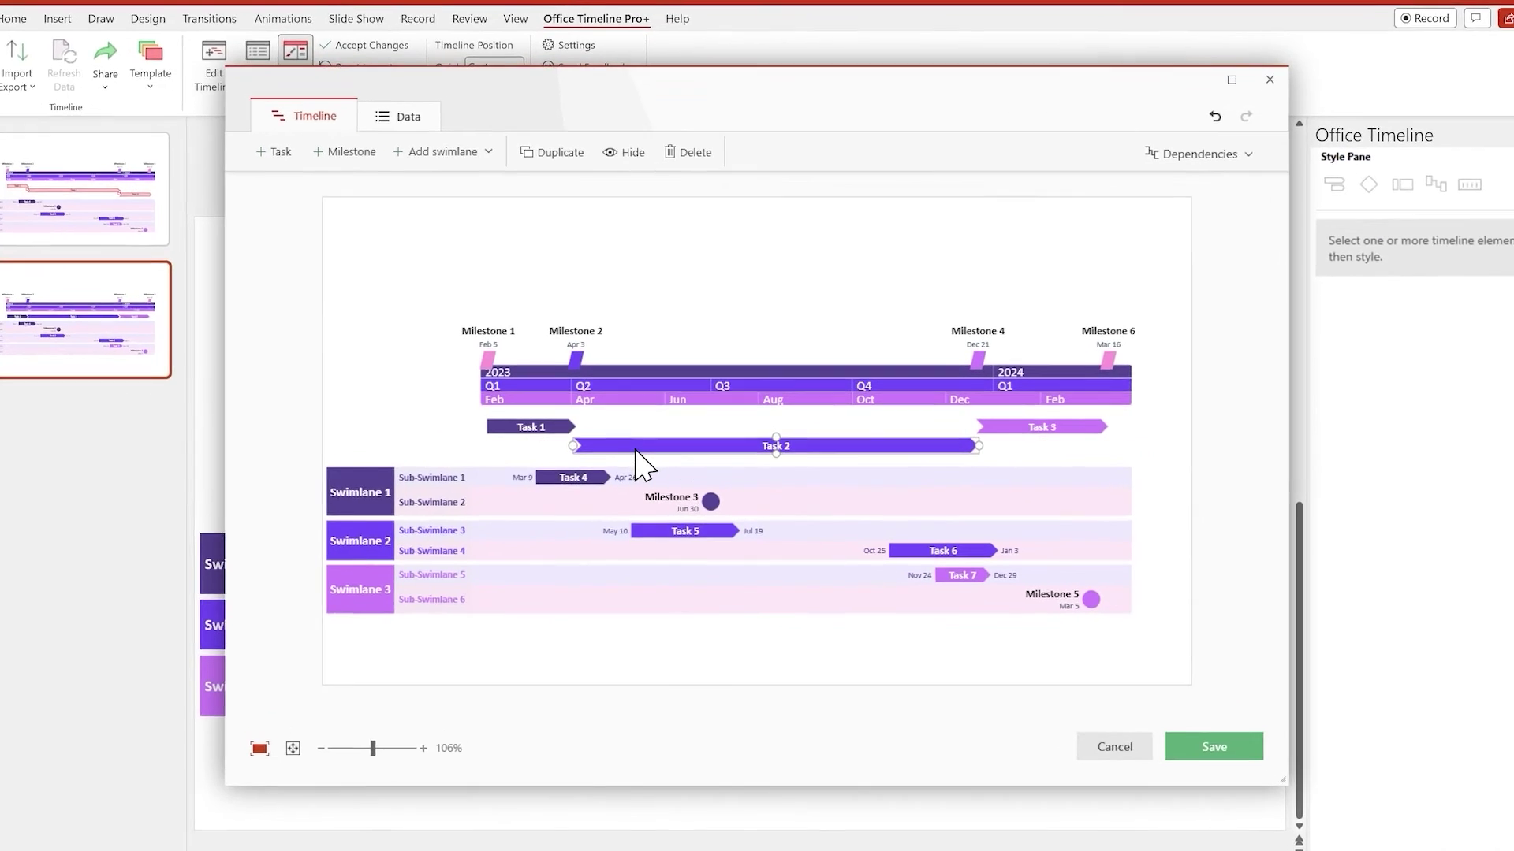
pyautogui.moveTo(1007, 430); pyautogui.dragTo(1005, 468)
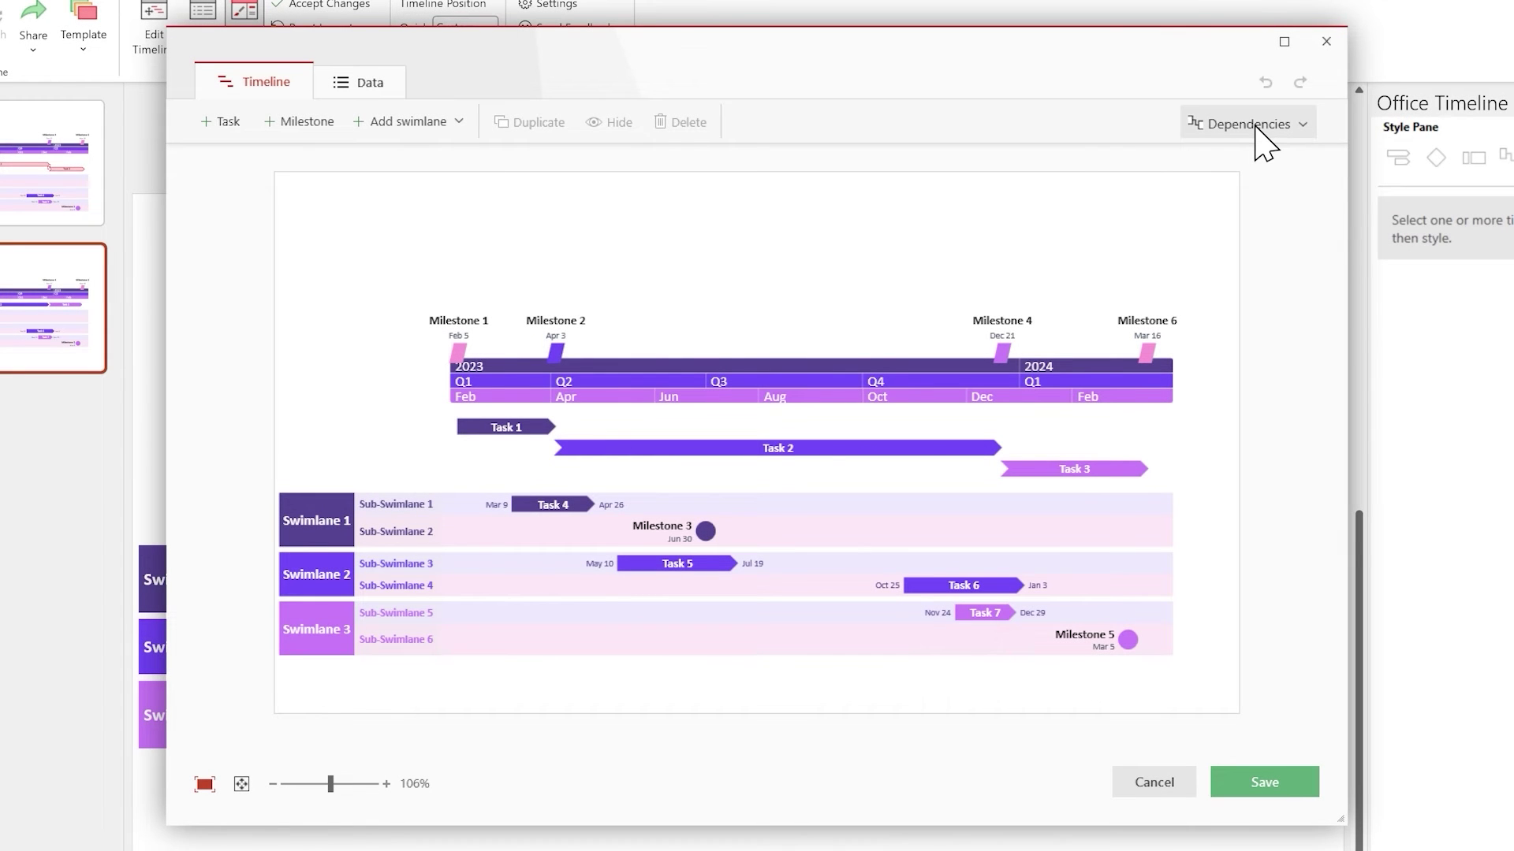
pyautogui.click(1256, 126)
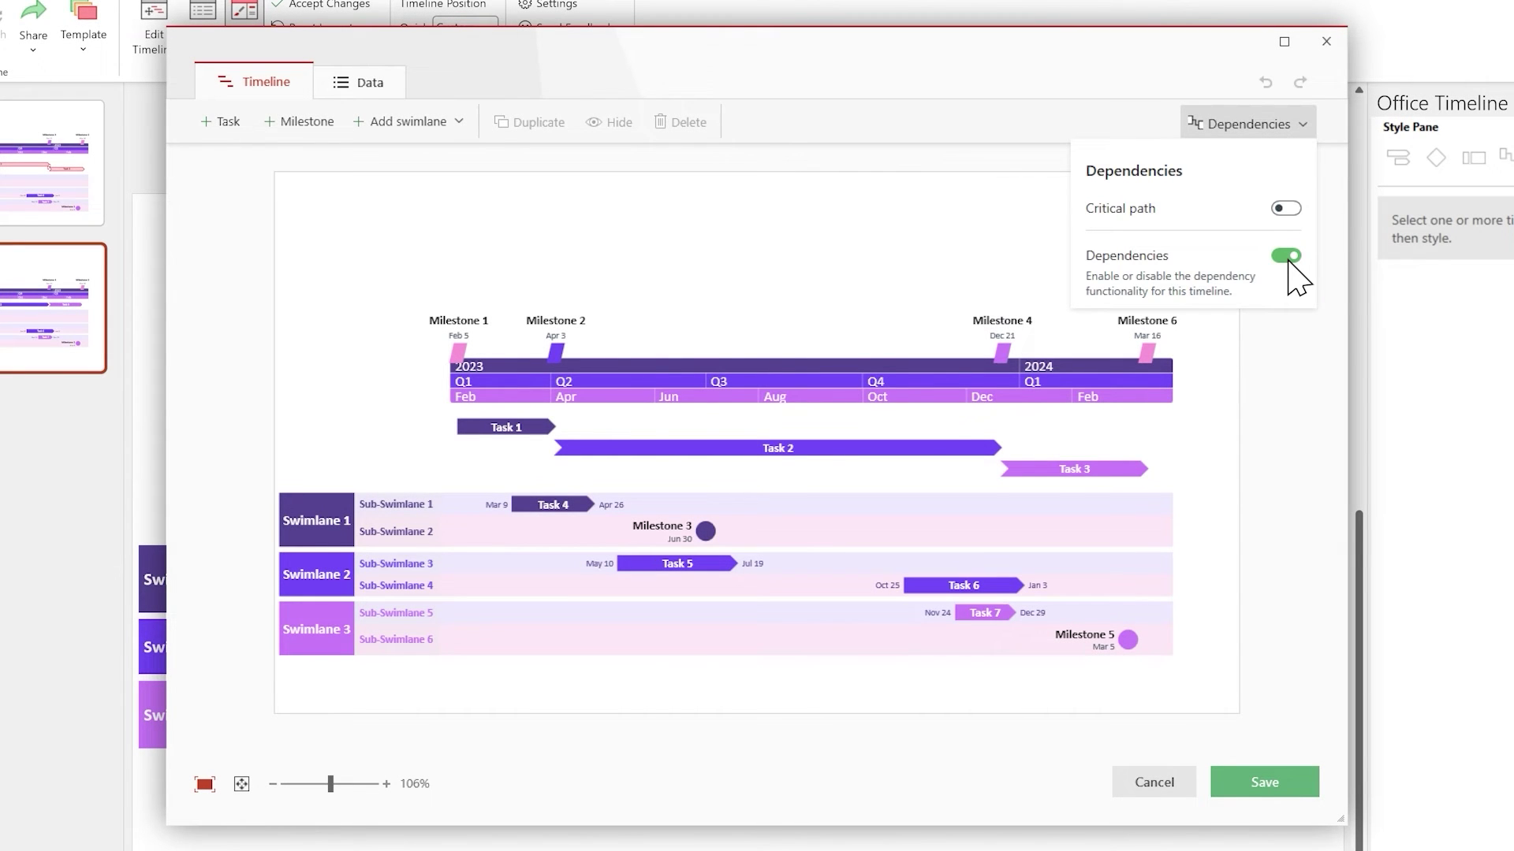
pyautogui.click(544, 428)
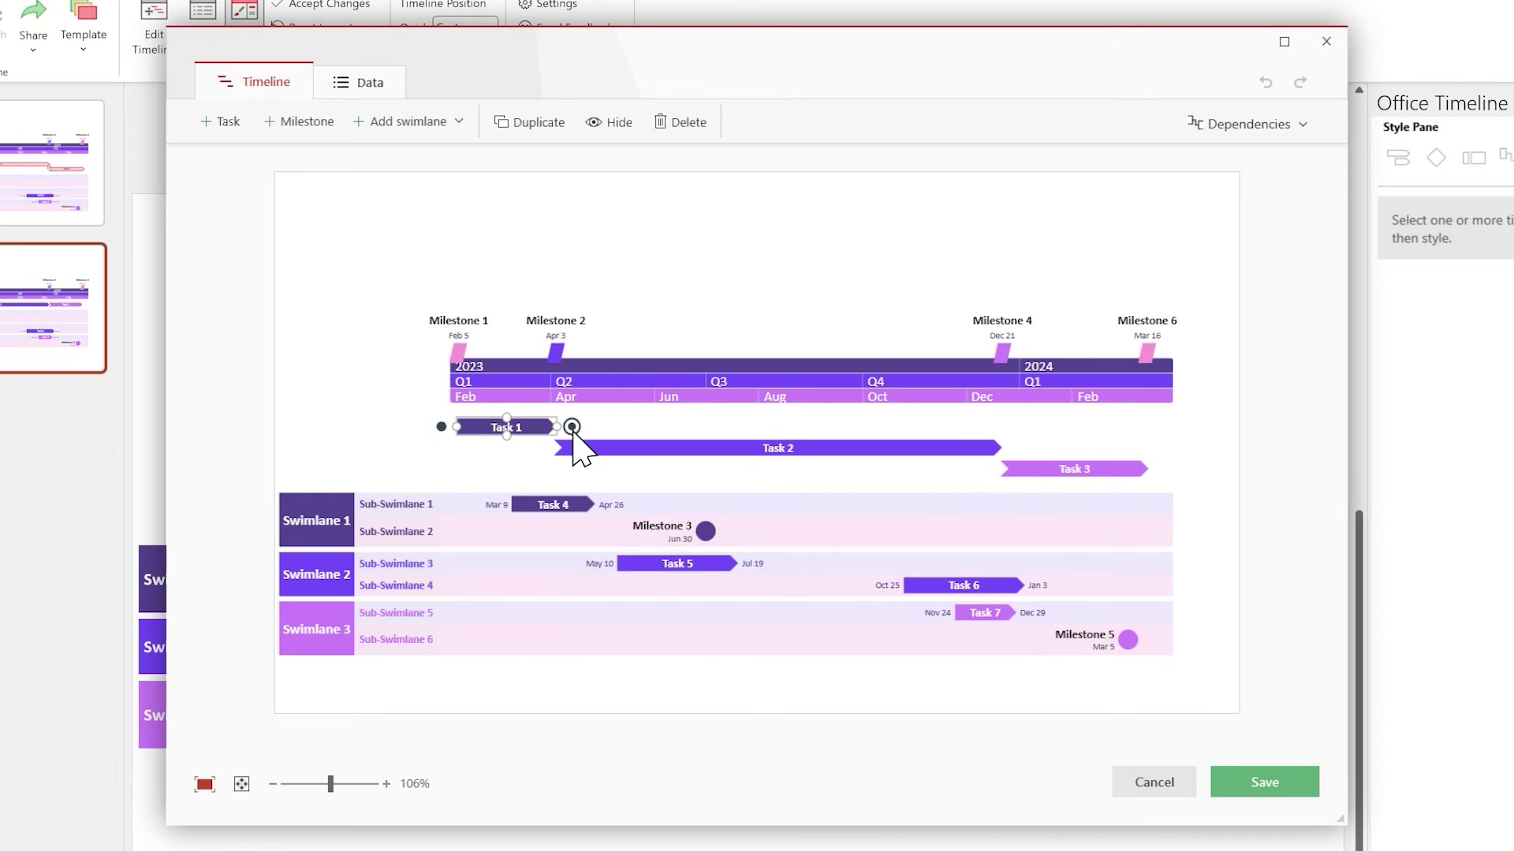
pyautogui.moveTo(571, 427); pyautogui.dragTo(599, 448)
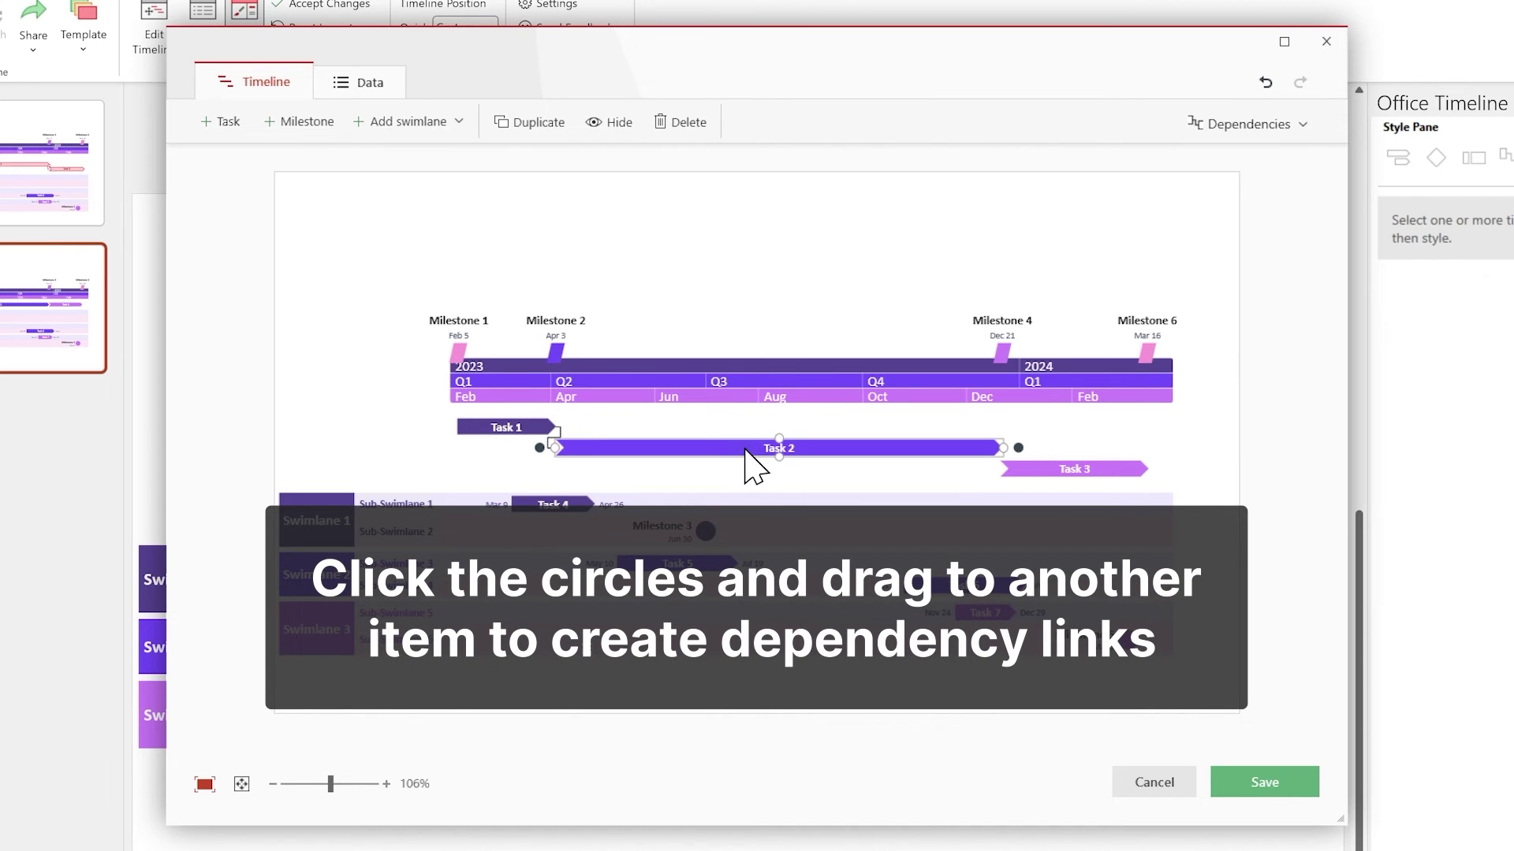
pyautogui.moveTo(1017, 473); pyautogui.dragTo(1006, 489)
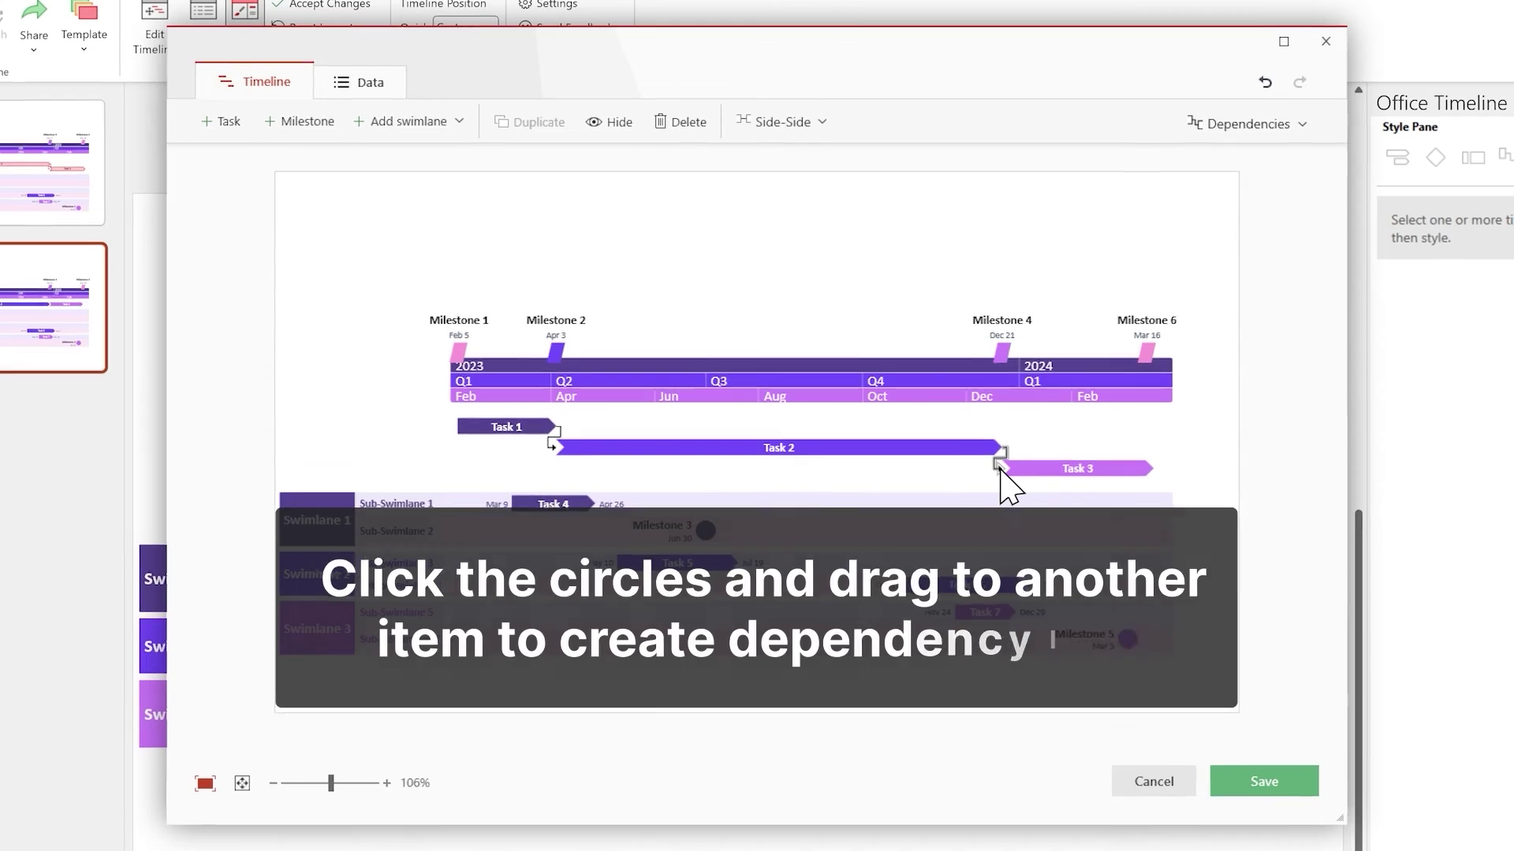
pyautogui.click(1297, 788)
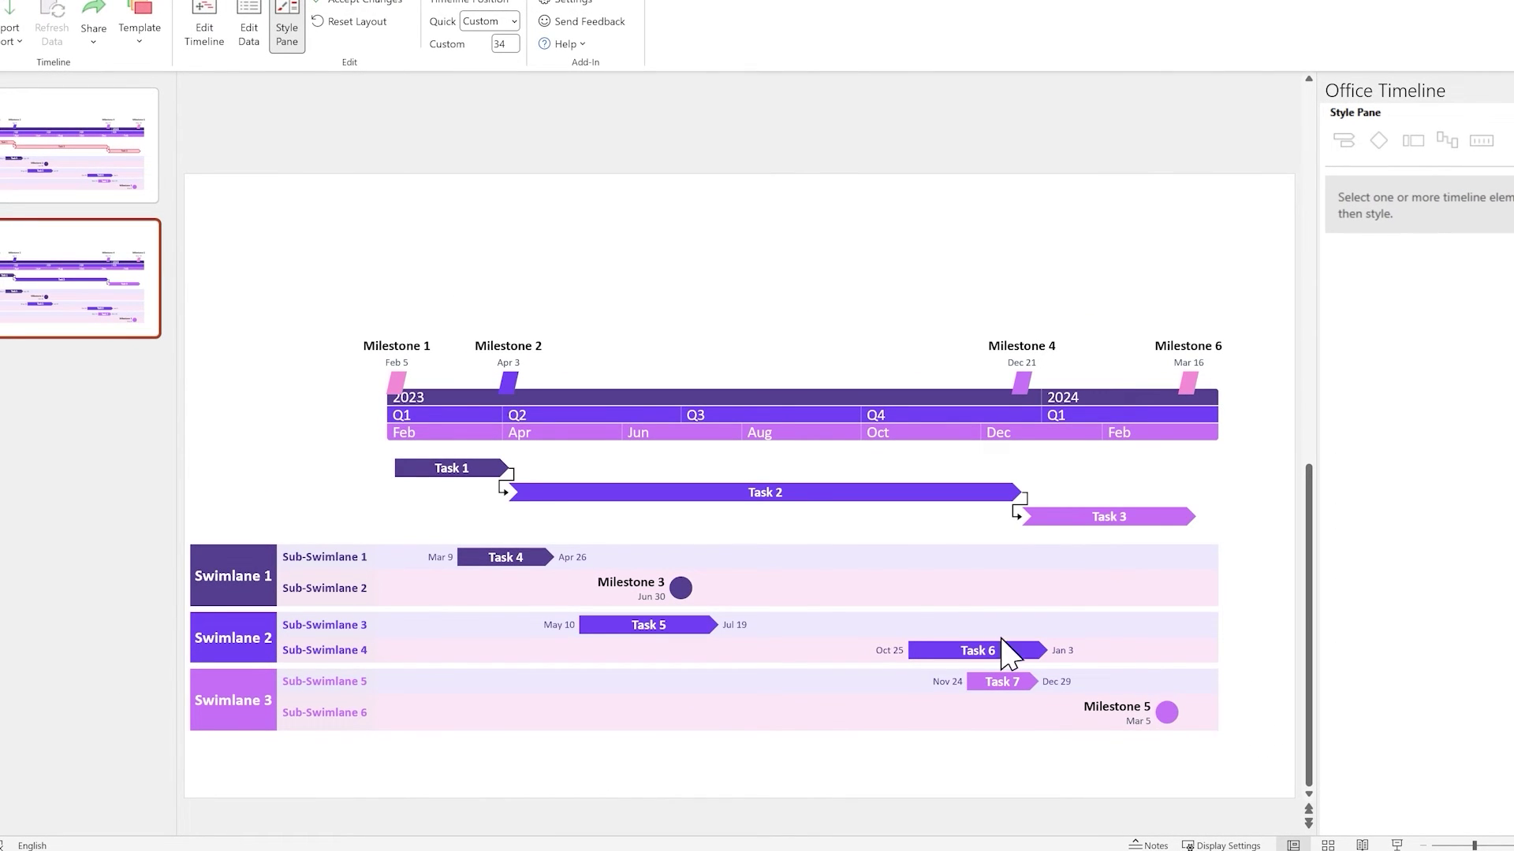
# Select the Task 1→Task 2 link, then the Task 2→Task 3 link to show its Dependency Options
pyautogui.click(511, 484)
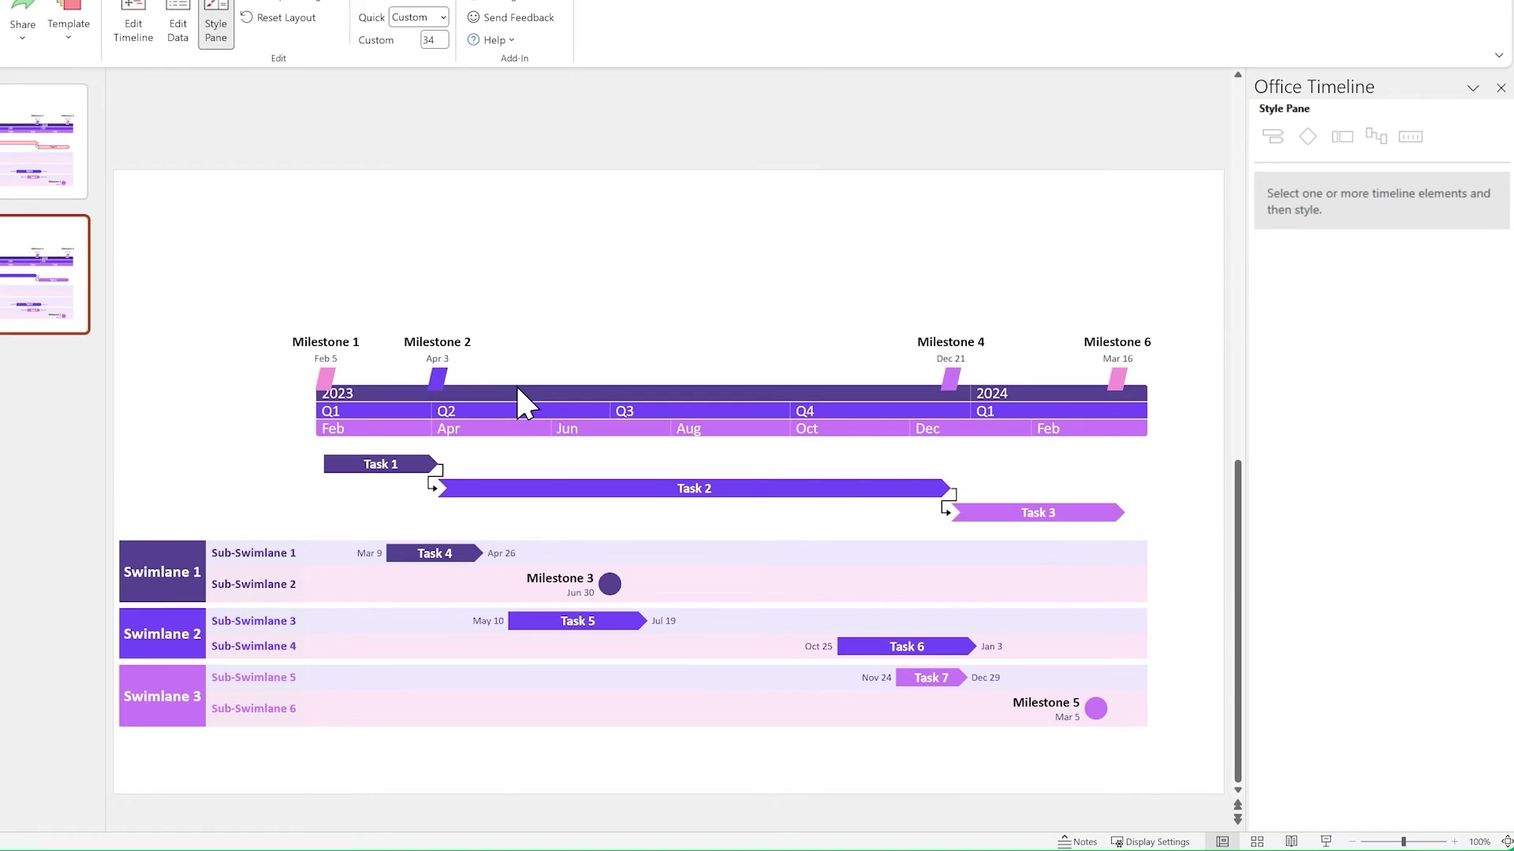
pyautogui.click(949, 506)
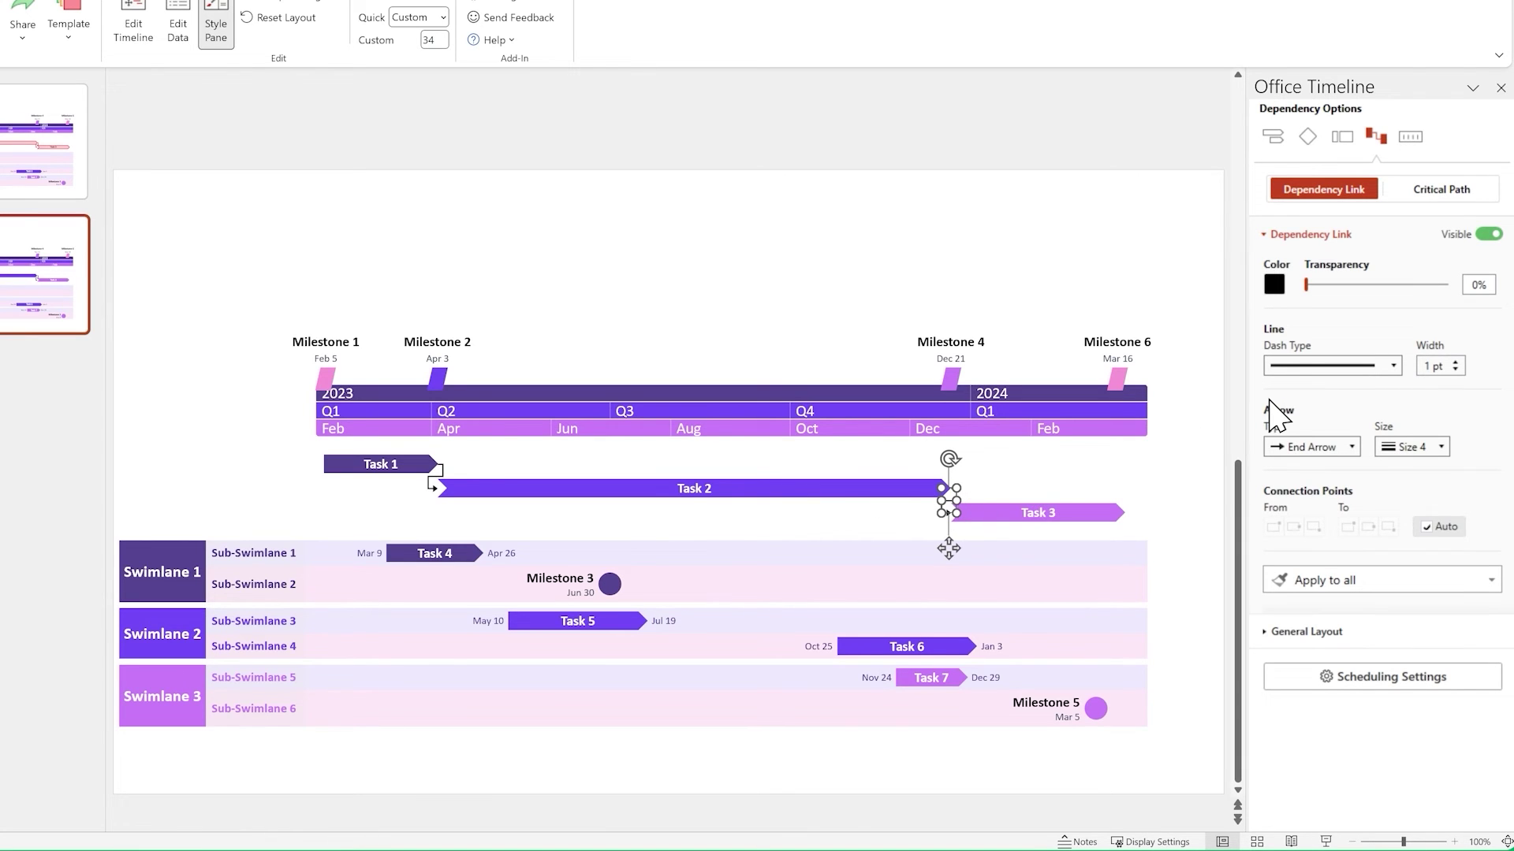
# Turn on Visible in the Critical Path options to highlight Tasks 1–3
pyautogui.click(1420, 191)
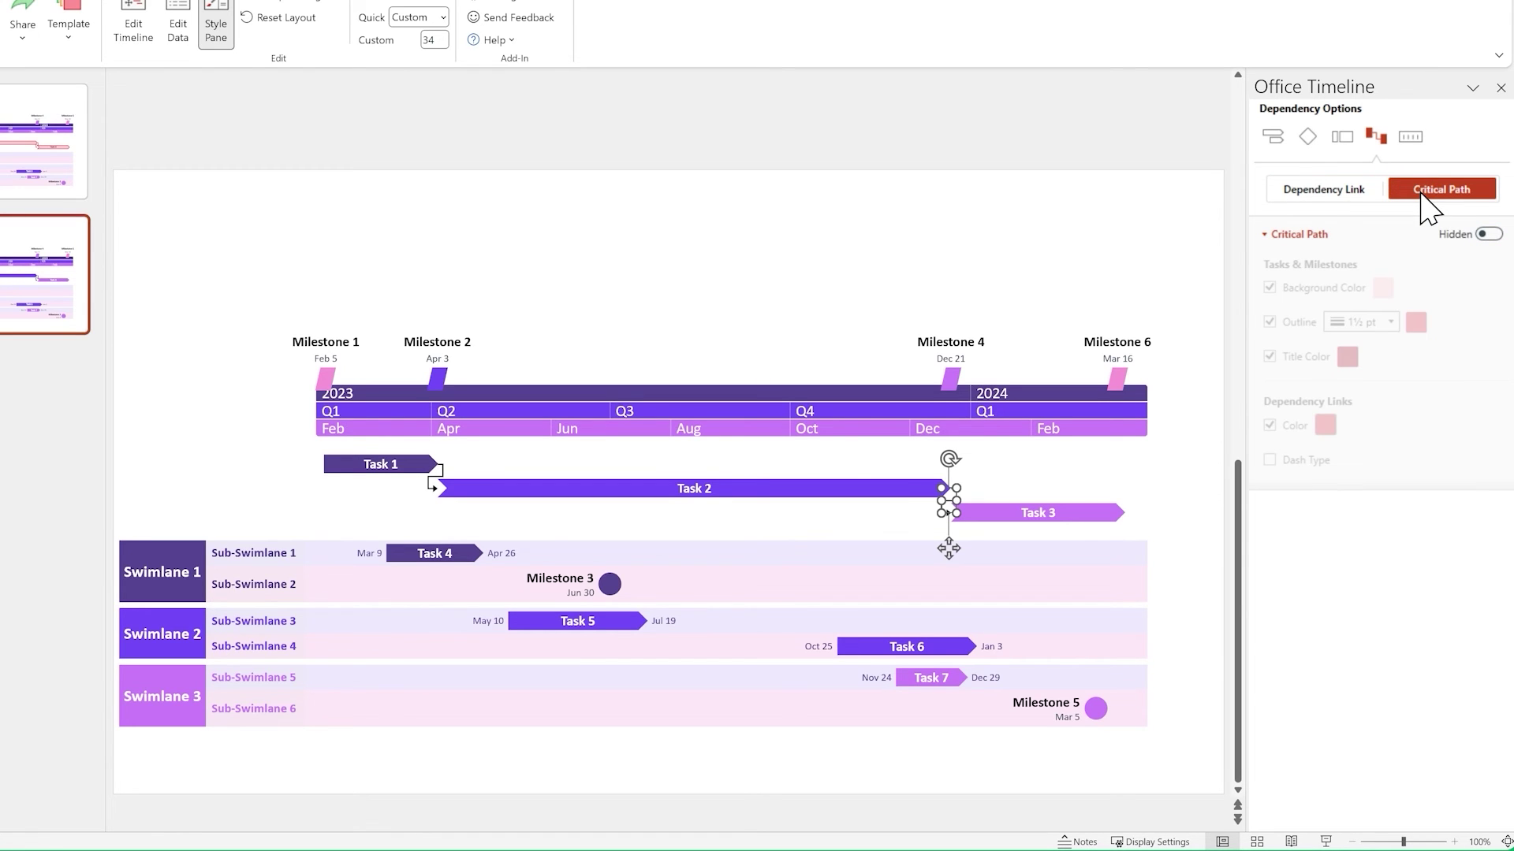
pyautogui.click(1489, 235)
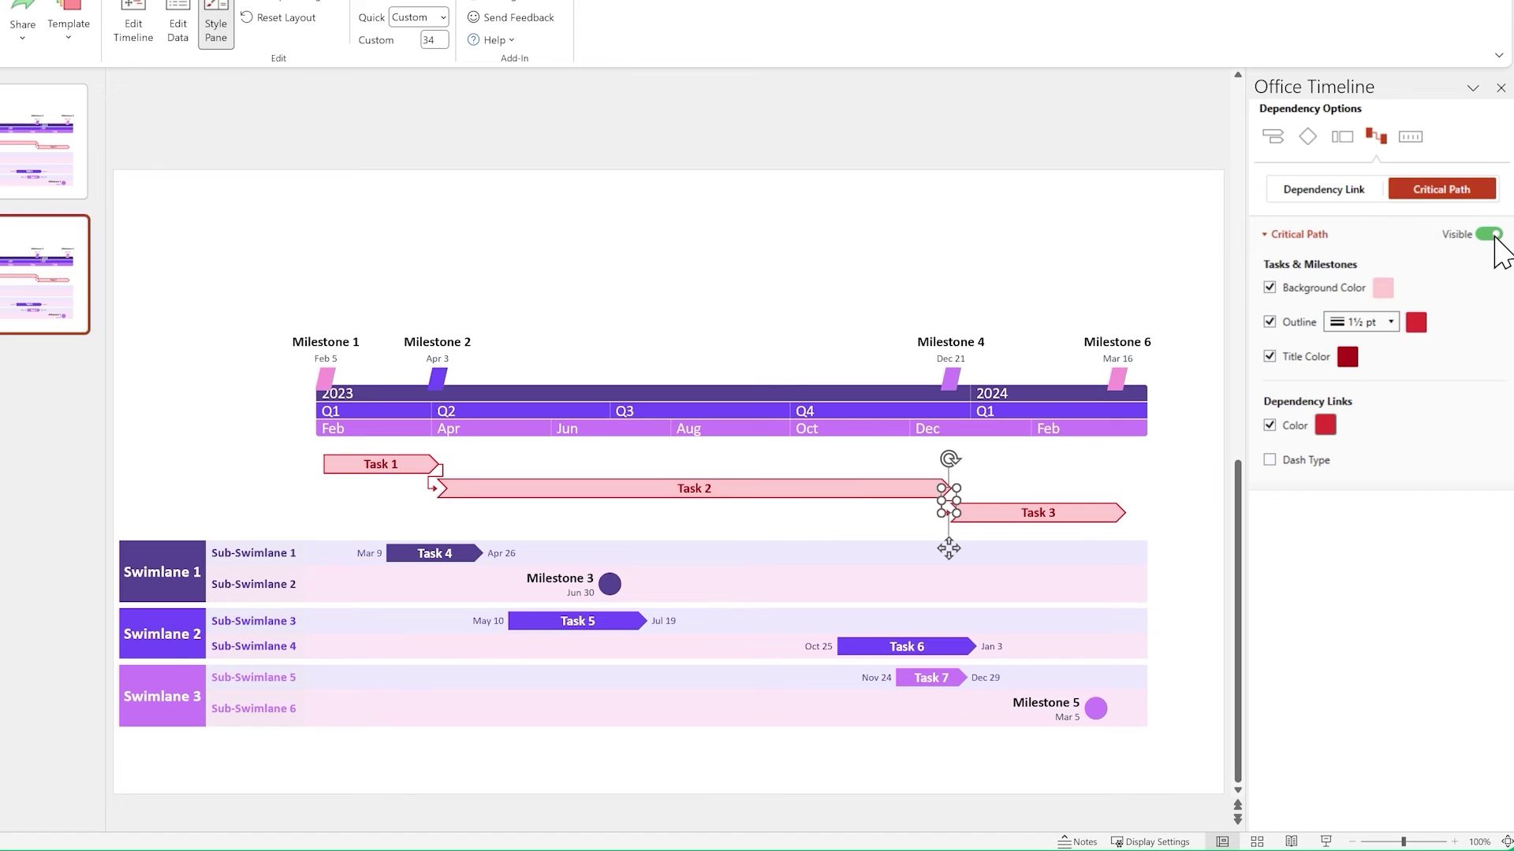